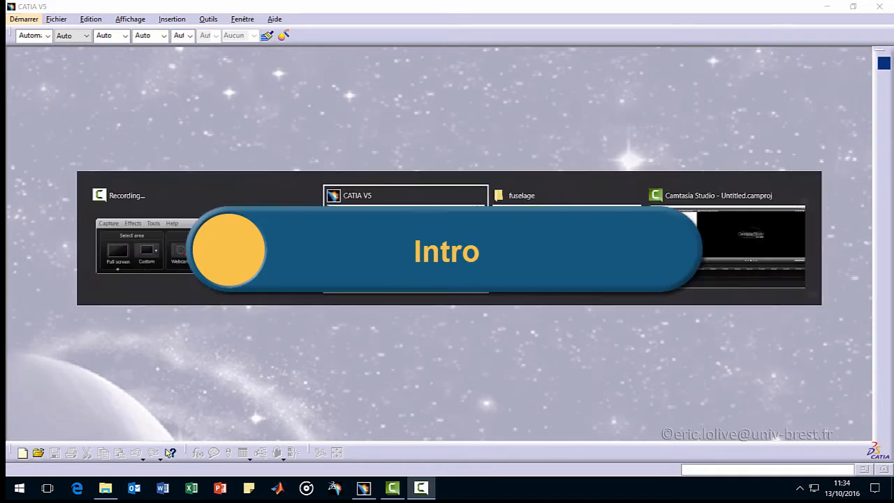
Examine the fuselage reference drawings in the image viewer: assemble fuse.jpg, Couples av fuselage GP5.jpg and fusedessus.jpg.
key(alt+Tab)
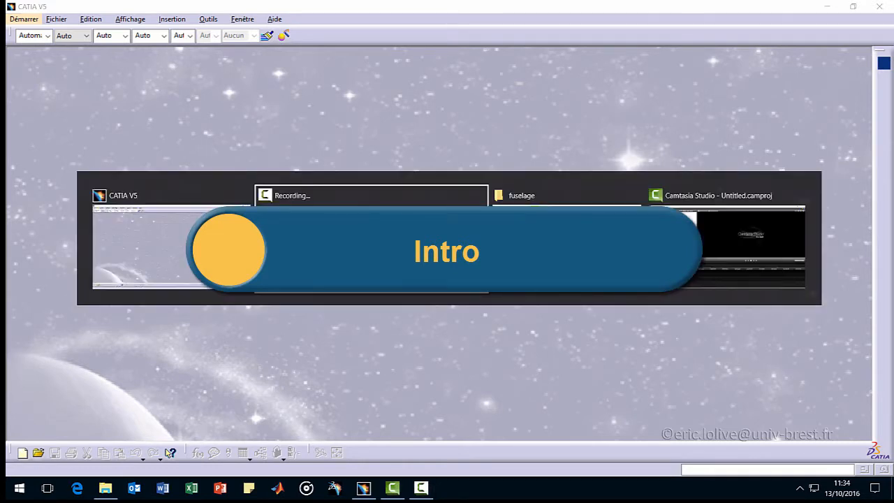
key(alt+Tab)
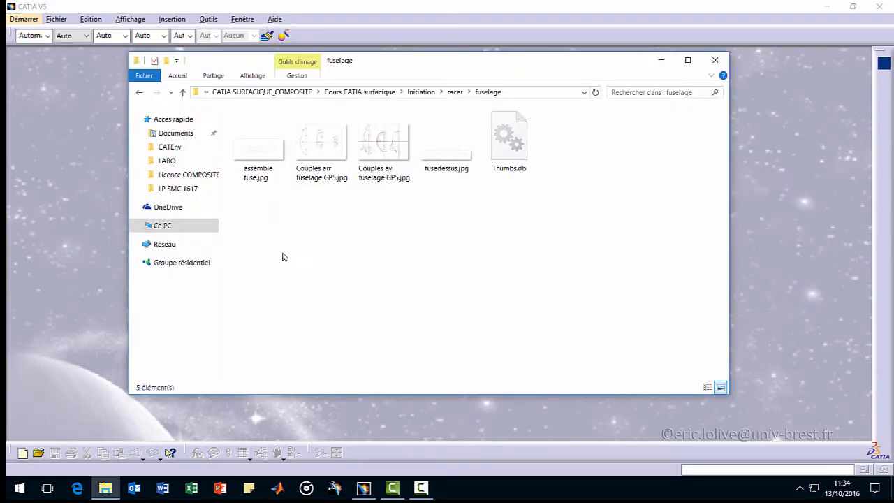
double_click(264, 162)
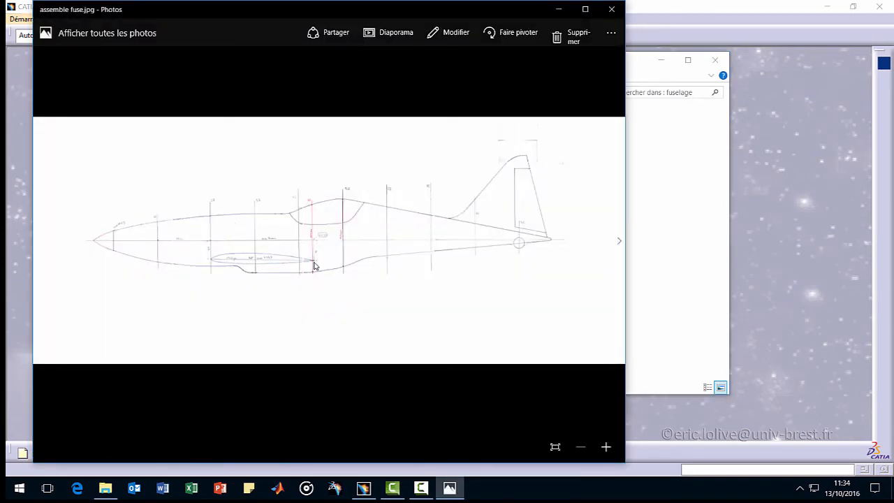
key(Right)
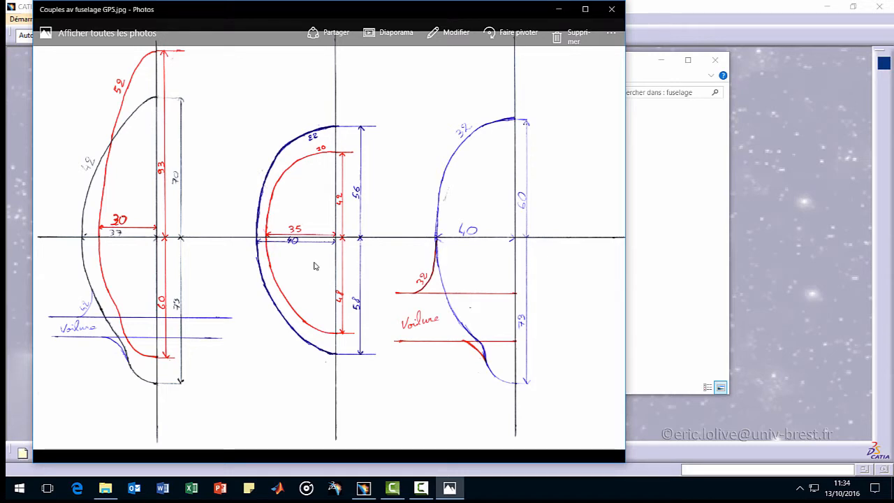
key(Right)
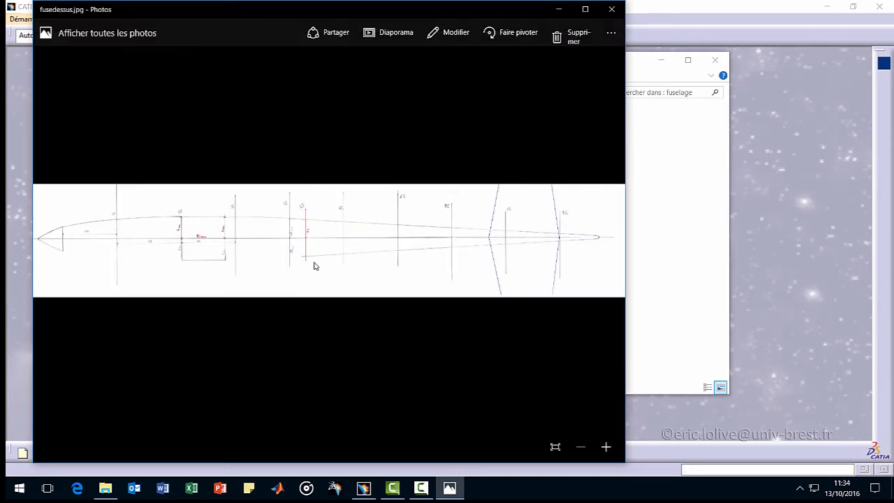
key(Left)
key(Left)
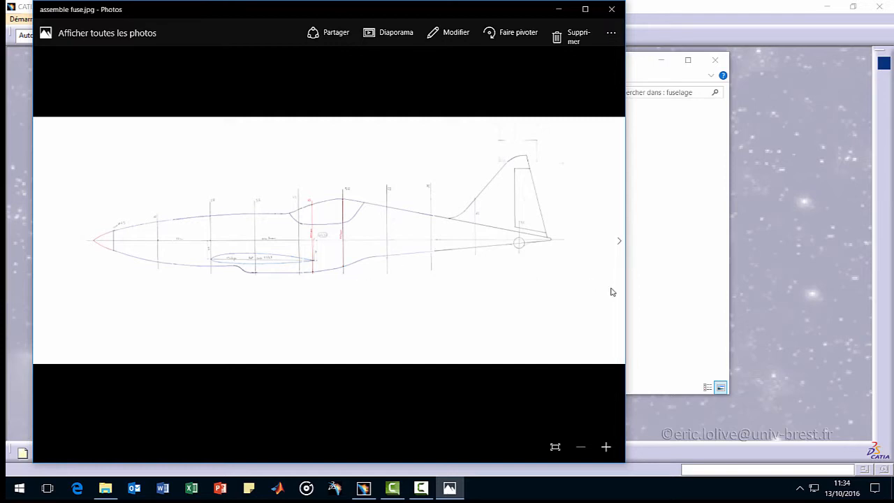
Switch back to CATIA and create a new Assembly Design product with the reference name fuselage.
click(761, 302)
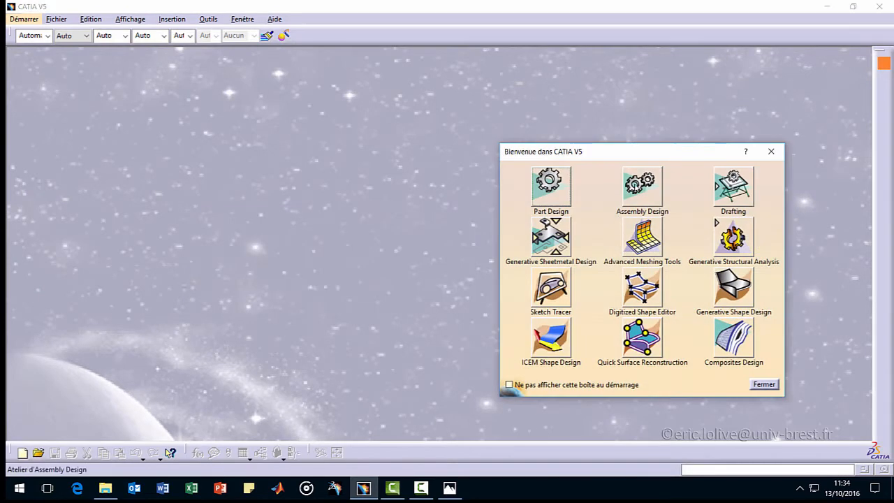
click(641, 186)
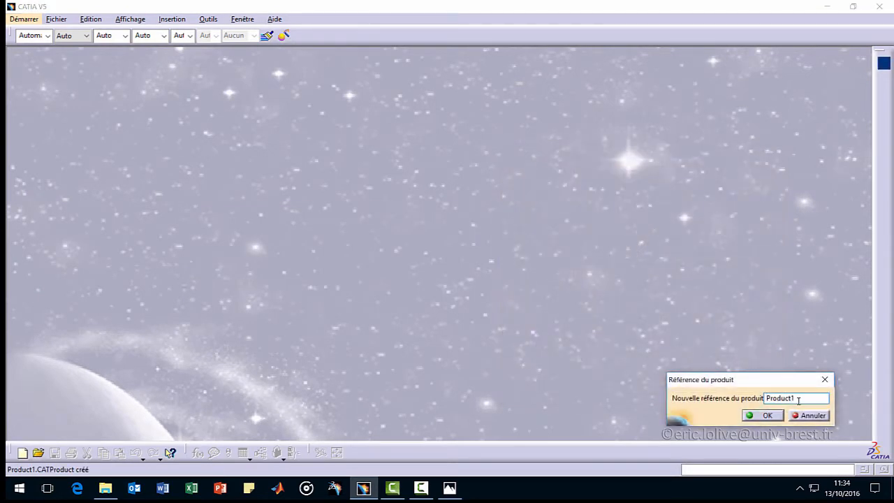
drag(798, 401, 706, 386)
text(fuselage)
key(Return)
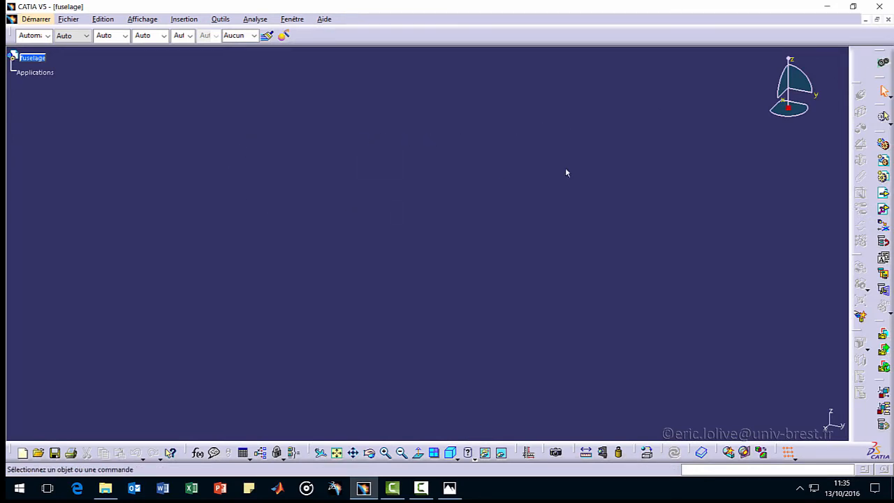
Switch to the Sketch Tracer workbench and set the display to the standard top view.
click(883, 62)
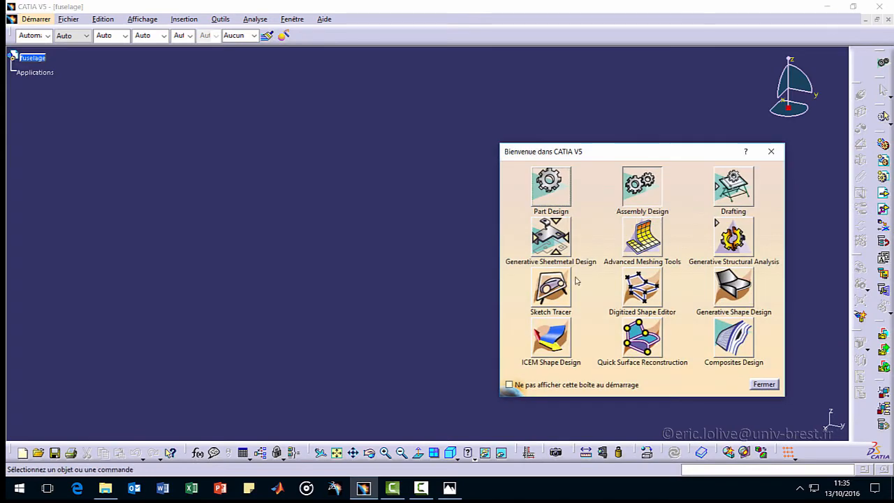
click(551, 288)
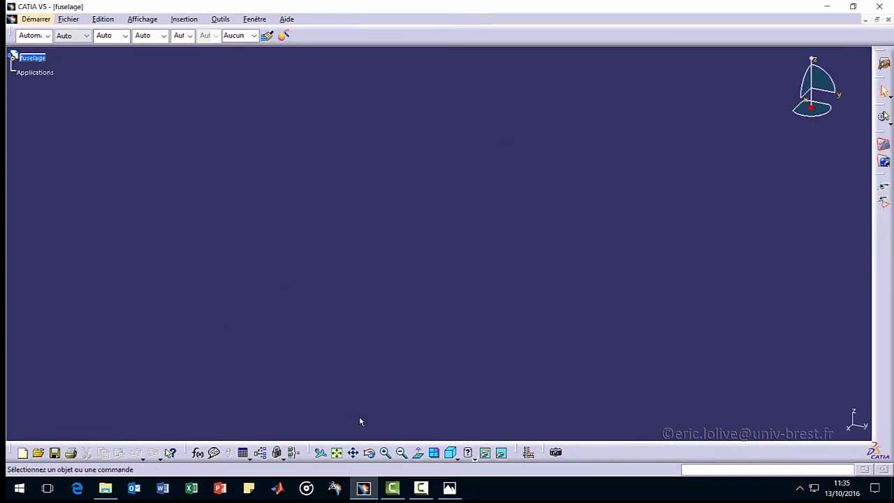
click(457, 458)
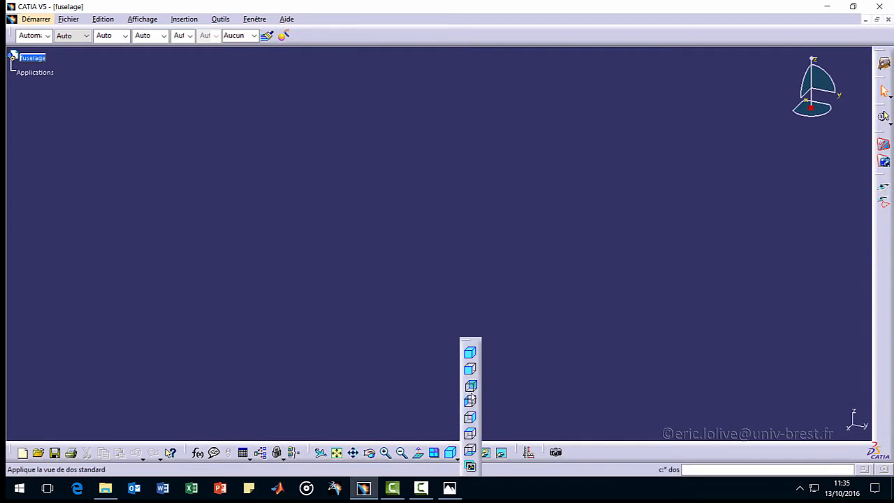
click(471, 434)
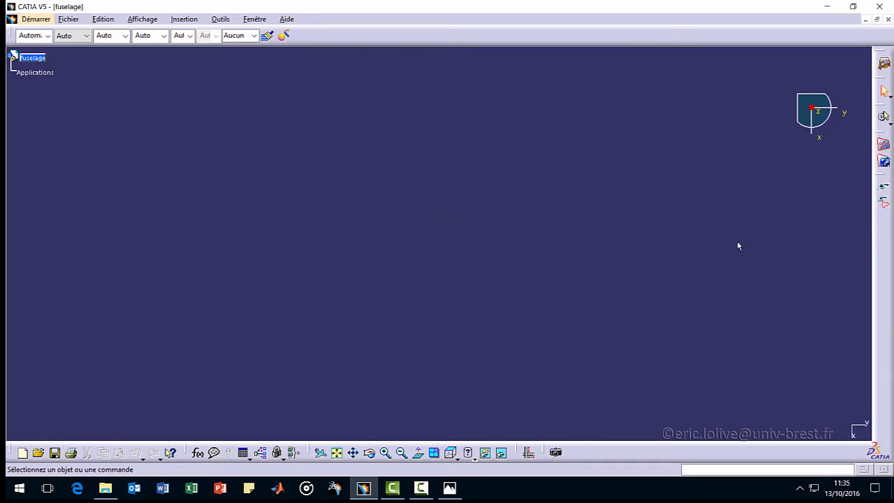
Create an immersive sketch from the image fusedessus.jpg in the Initiation > racer > fuselage folder.
click(884, 144)
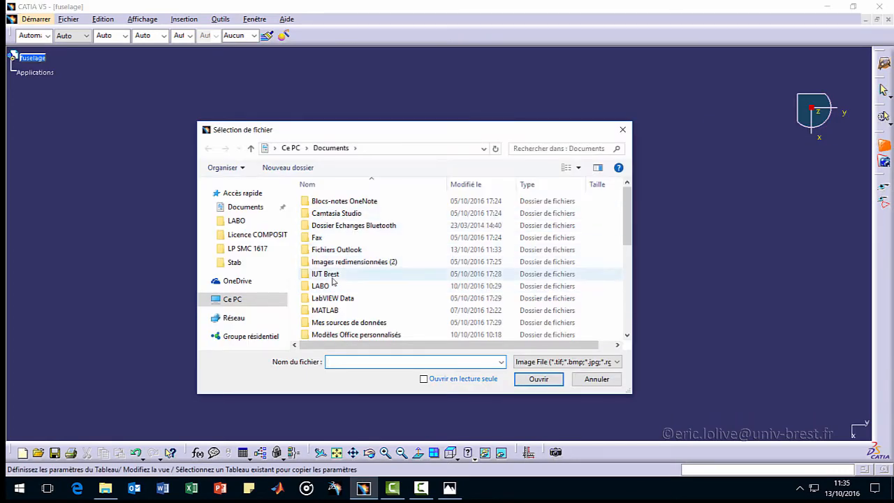
double_click(325, 274)
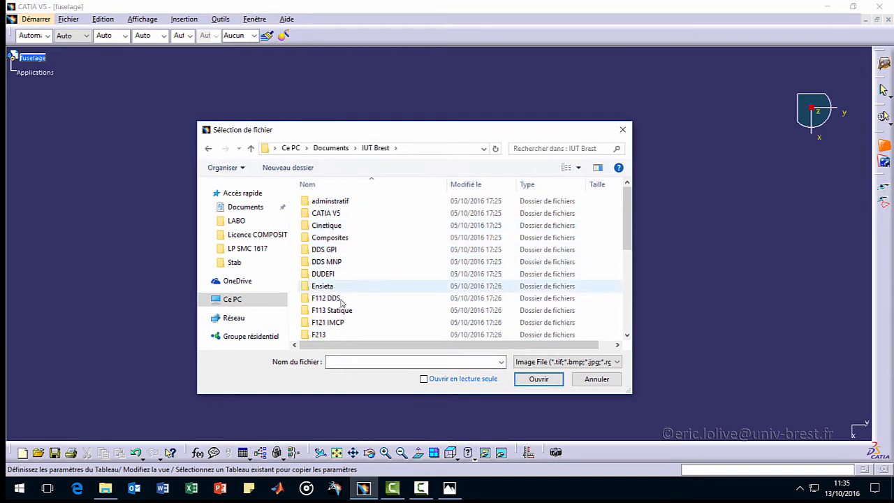
scroll(330, 283, down, 5)
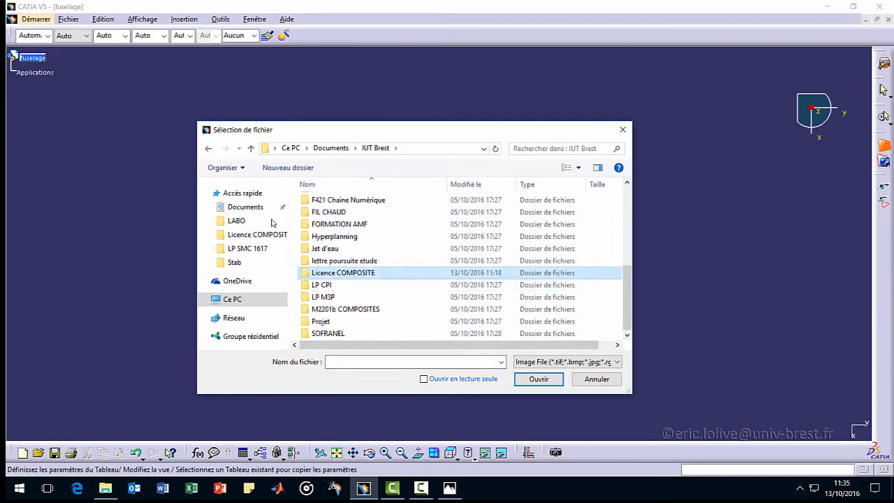
double_click(342, 272)
double_click(341, 203)
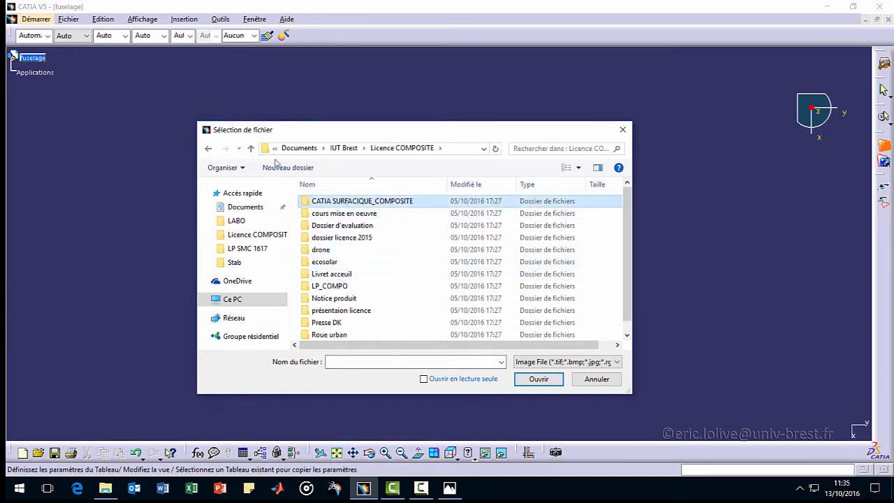
click(348, 213)
double_click(339, 215)
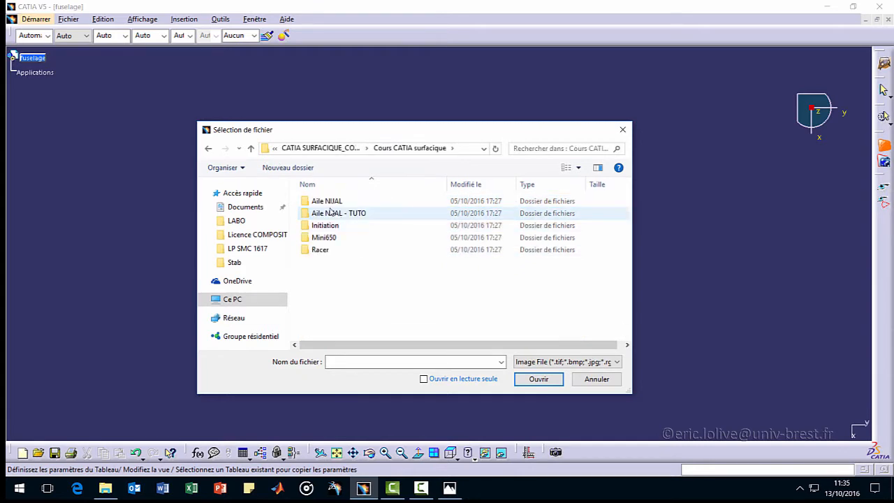
double_click(329, 224)
click(321, 203)
double_click(320, 203)
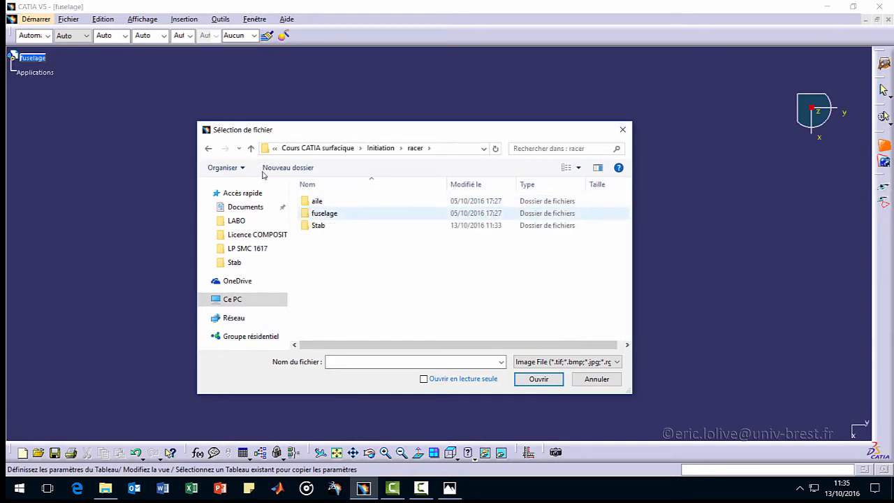
double_click(326, 214)
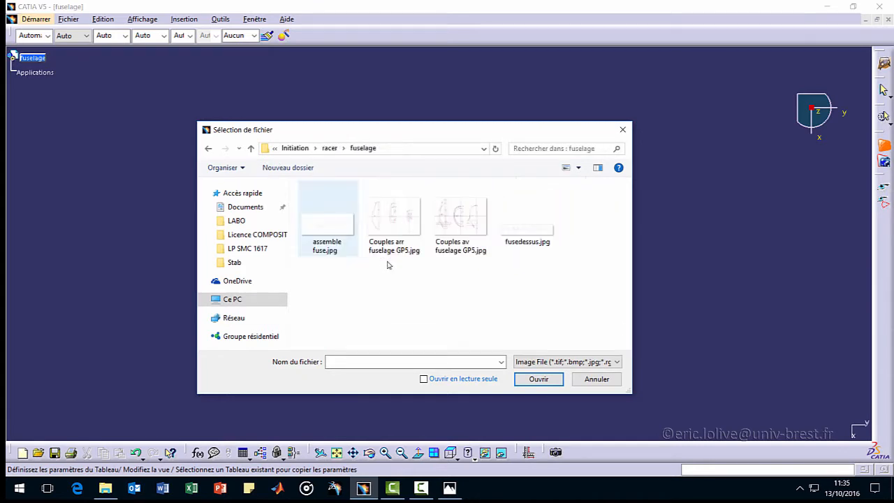
double_click(528, 235)
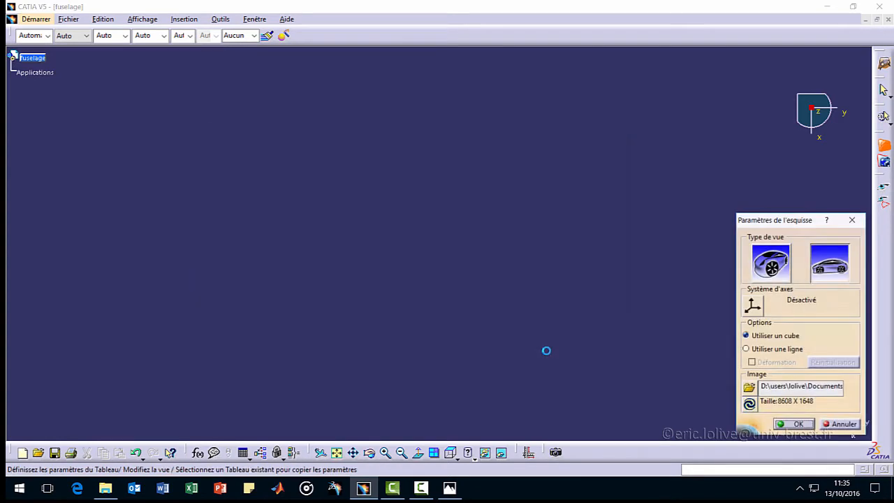
Place the image's axis origin precisely where the fuselage centreline crosses the vertical line at the base of the nose cone.
drag(778, 214, 638, 111)
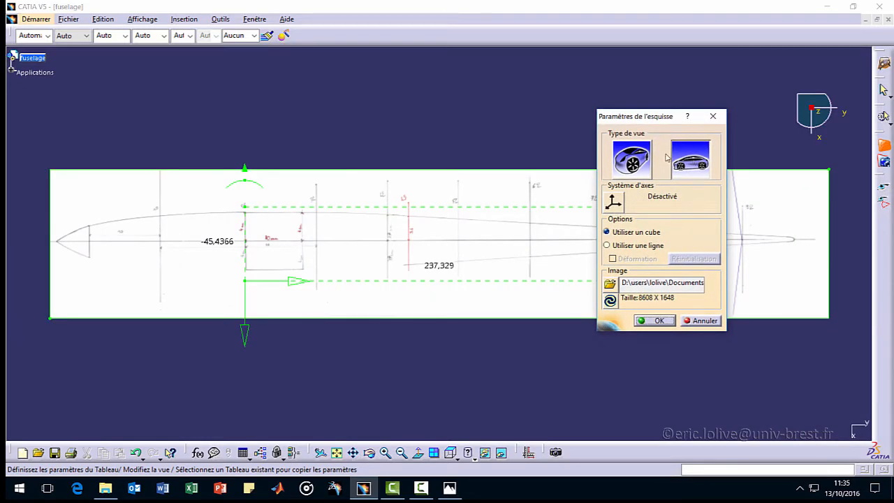
click(675, 165)
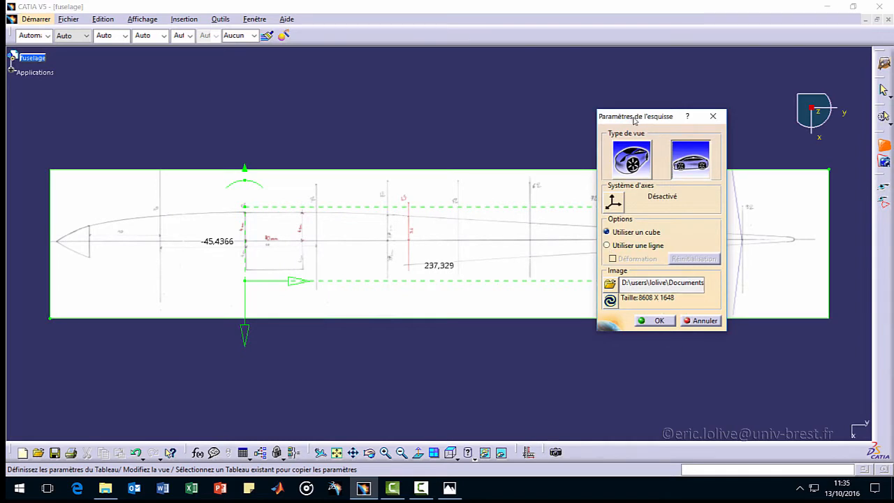
drag(634, 120, 766, 187)
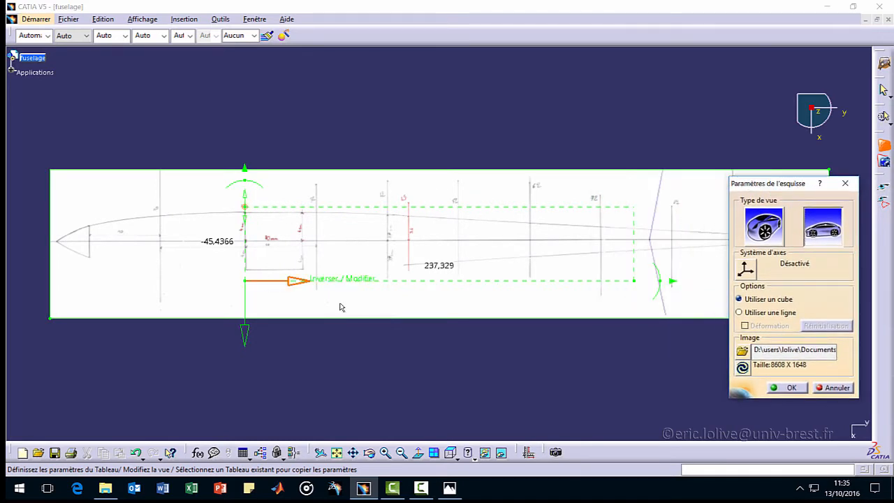
mouse_move(353, 385)
middle_down()
mouse_move(397, 353)
mouse_move(391, 318)
mouse_move(351, 315)
middle_up()
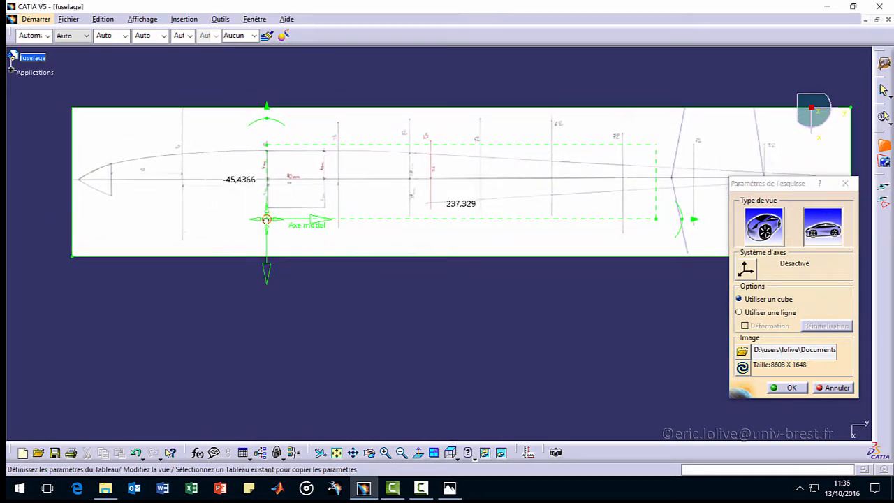
drag(267, 222, 111, 181)
middle_drag(151, 215, 398, 69)
middle_drag(181, 277, 599, 301)
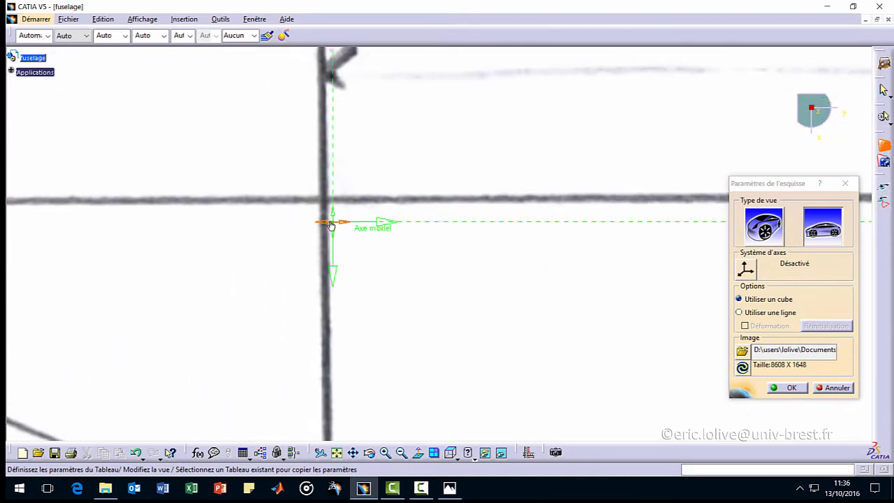
drag(332, 222, 323, 198)
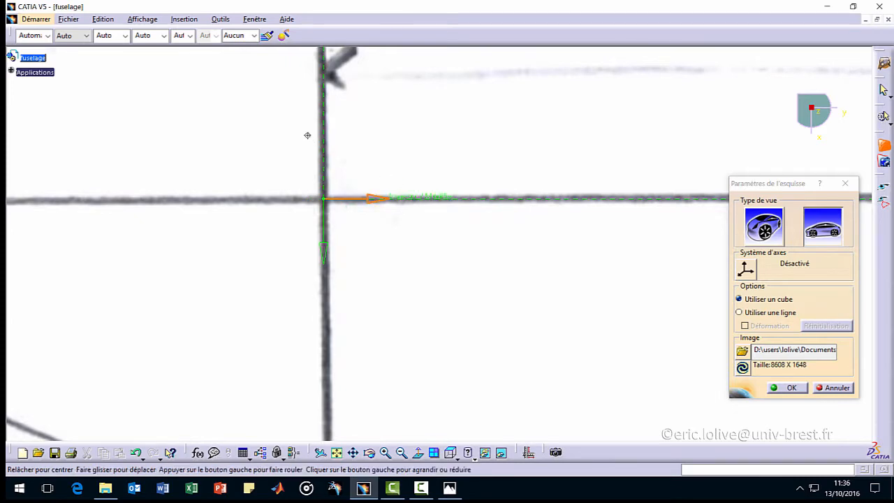
Rotate the image's axis system by 90° so that x points toward the nose along the fuselage.
mouse_move(307, 136)
middle_down()
mouse_move(430, 245)
mouse_move(488, 375)
middle_up()
middle_drag(403, 254, 296, 198)
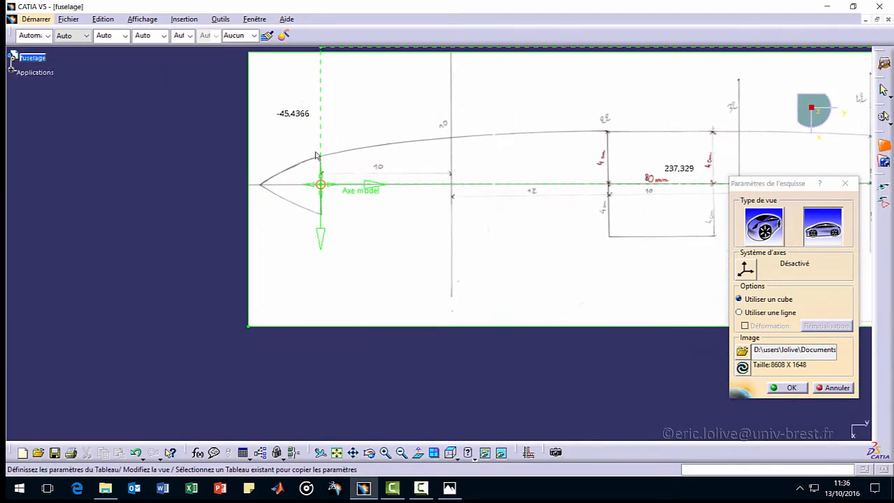
middle_drag(281, 164, 246, 254)
middle_drag(325, 285, 261, 271)
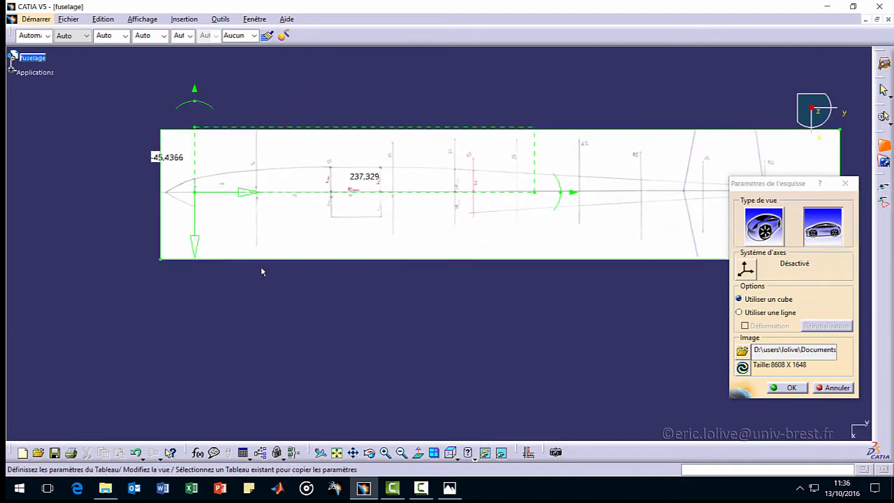
middle_drag(341, 255, 344, 297)
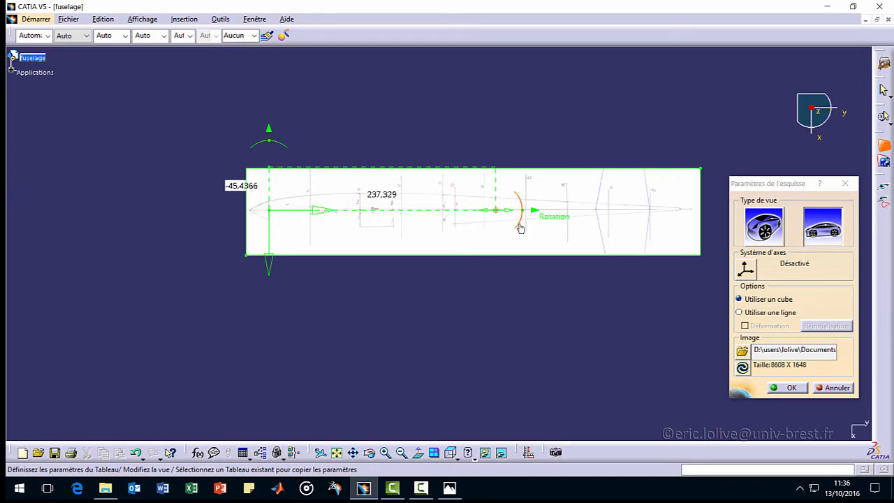
mouse_move(519, 223)
mouse_down()
mouse_move(521, 232)
mouse_move(465, 279)
mouse_move(273, 326)
mouse_move(295, 344)
mouse_up()
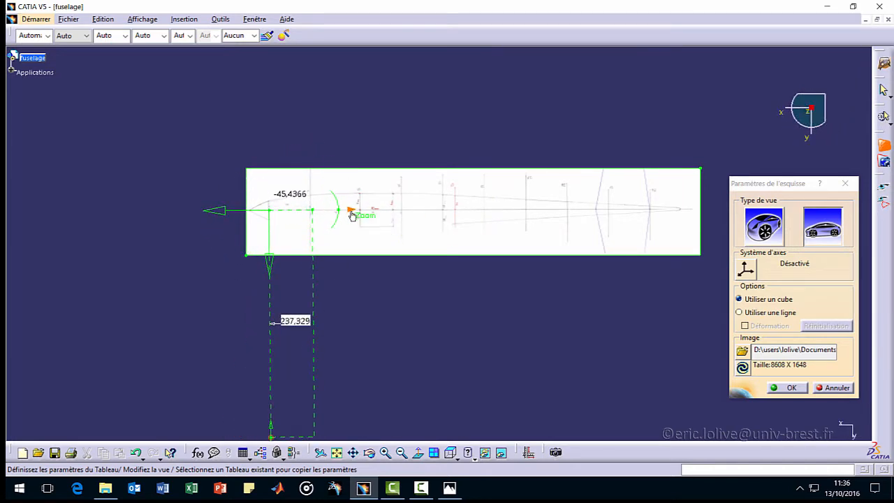
Stretch the top-view image's reference frame past the tail and rotate it so its baseline follows the fuselage centreline.
mouse_move(351, 215)
mouse_down()
mouse_move(675, 212)
mouse_move(728, 228)
mouse_up()
middle_drag(614, 240, 401, 70)
middle_drag(380, 186, 483, 289)
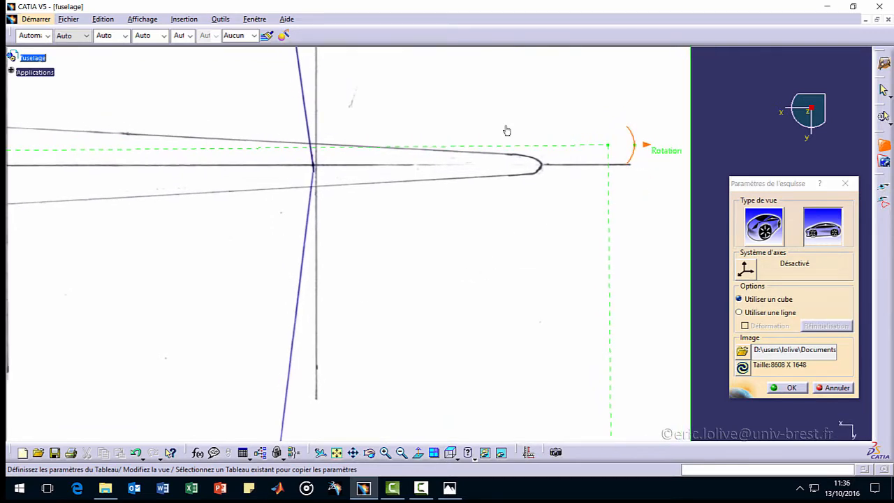
drag(631, 160, 626, 178)
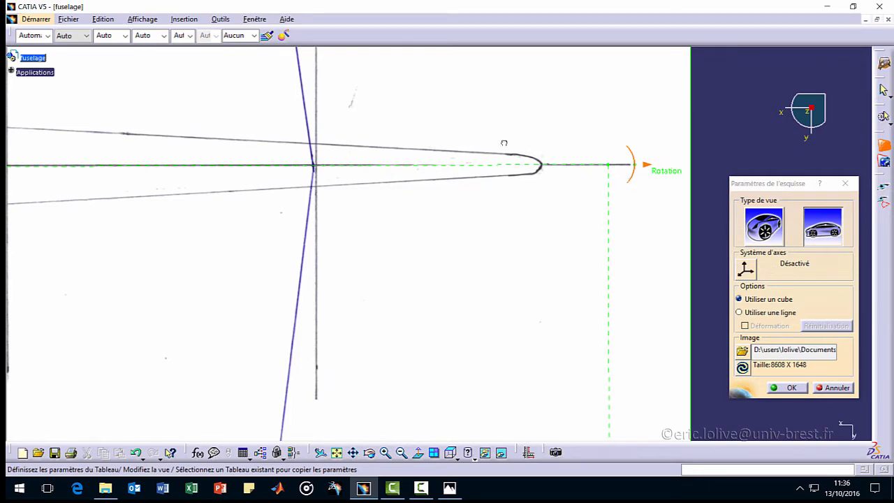
Shorten the reference frame along x so its end lies exactly on the vertical line of station 92.
mouse_move(445, 206)
middle_down()
mouse_move(473, 278)
mouse_move(475, 315)
mouse_move(449, 250)
mouse_move(549, 228)
middle_up()
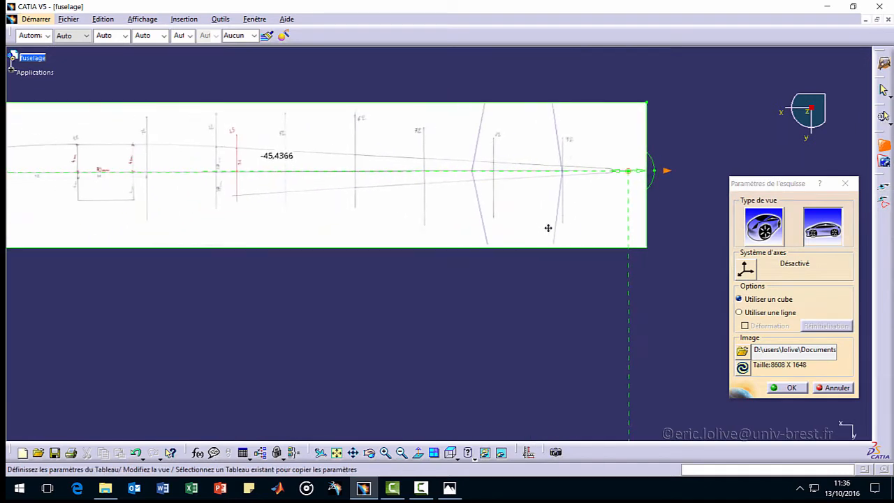
middle_drag(441, 240, 377, 235)
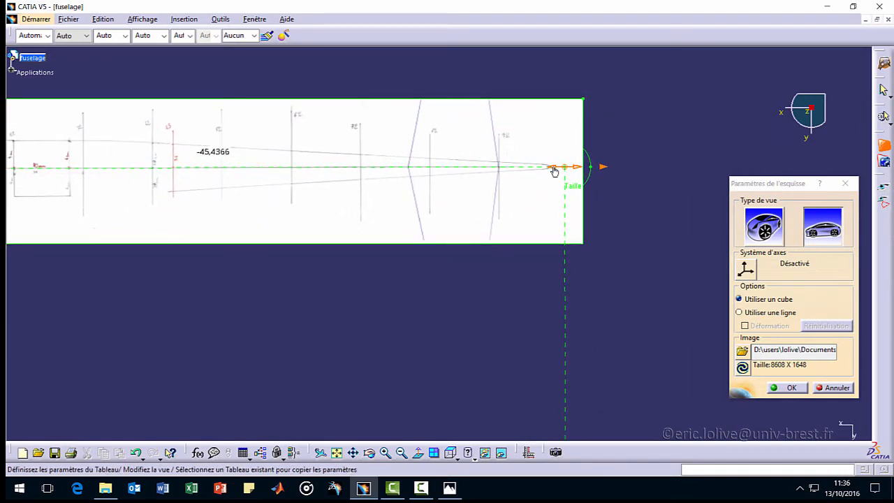
drag(554, 171, 489, 169)
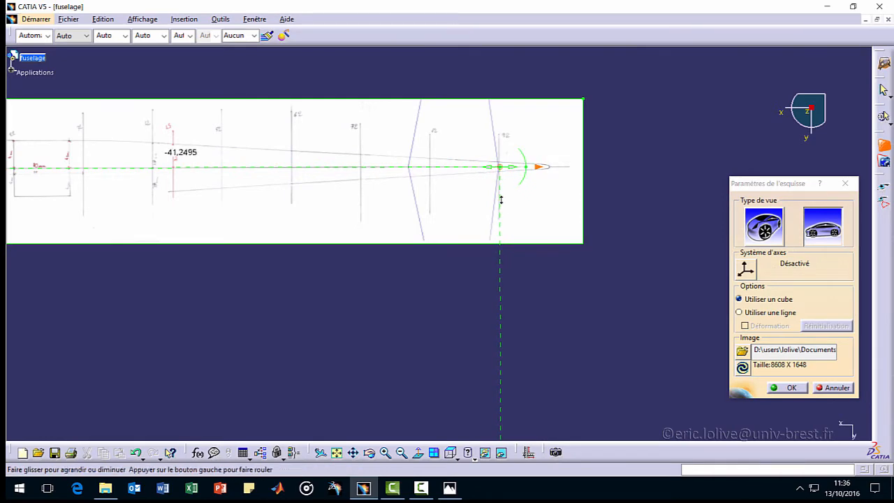
mouse_move(500, 200)
middle_down()
mouse_move(512, 67)
mouse_move(285, 282)
middle_up()
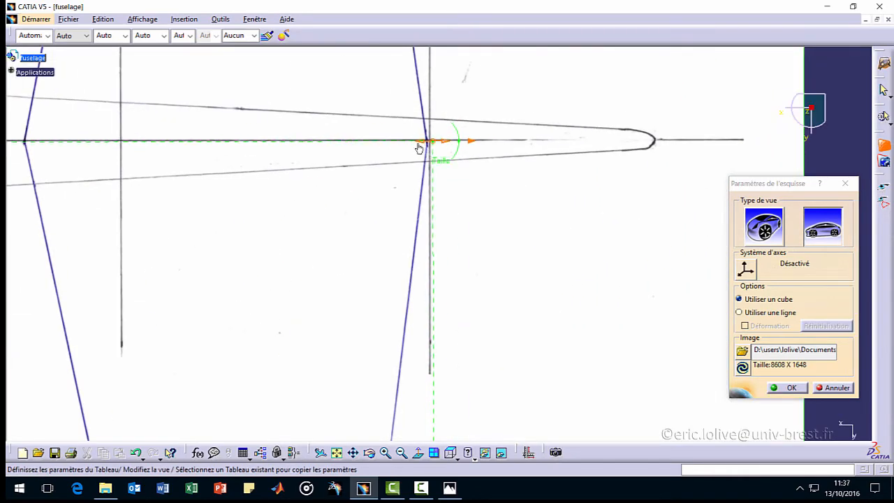
drag(417, 143, 419, 142)
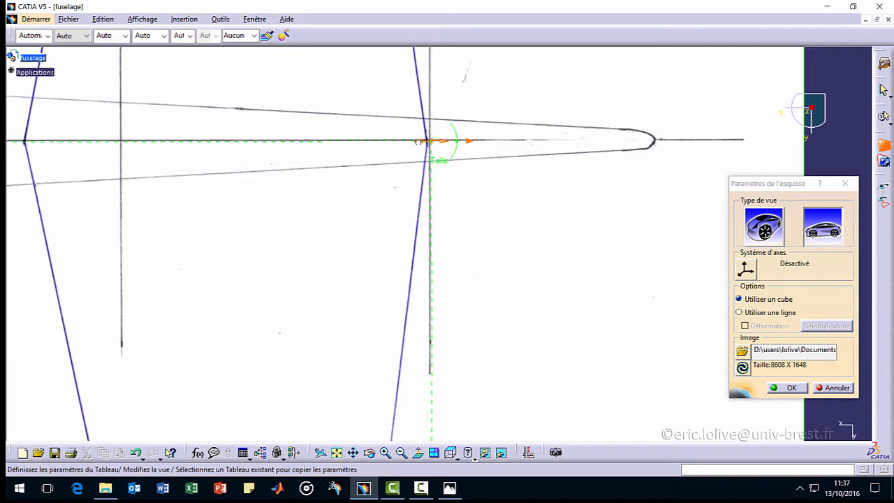
Set the top-view image's reference length along x to -9200 mm and validate the sketch parameters.
middle_drag(331, 135, 459, 263)
middle_drag(380, 237, 570, 225)
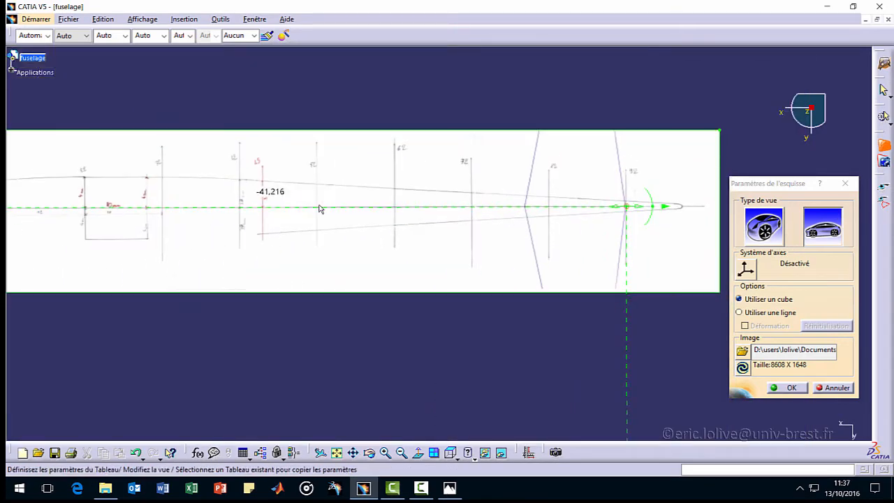
double_click(271, 192)
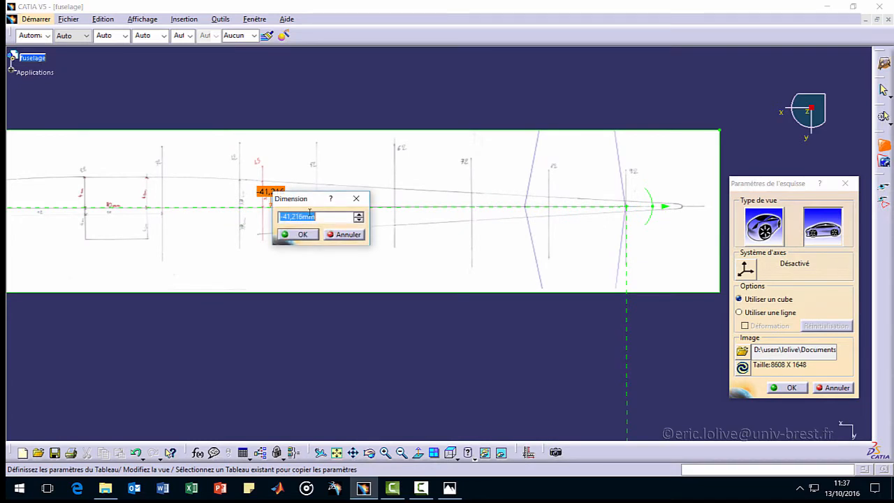
text(-9200)
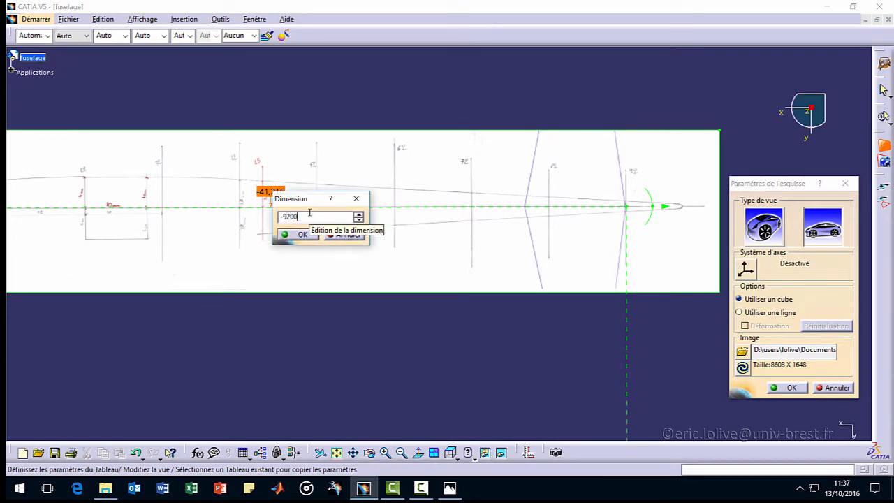
key(Return)
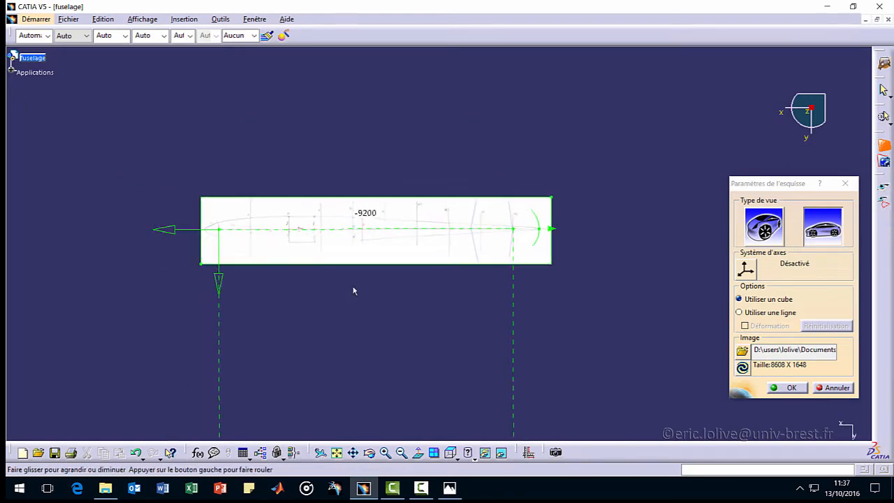
key(Return)
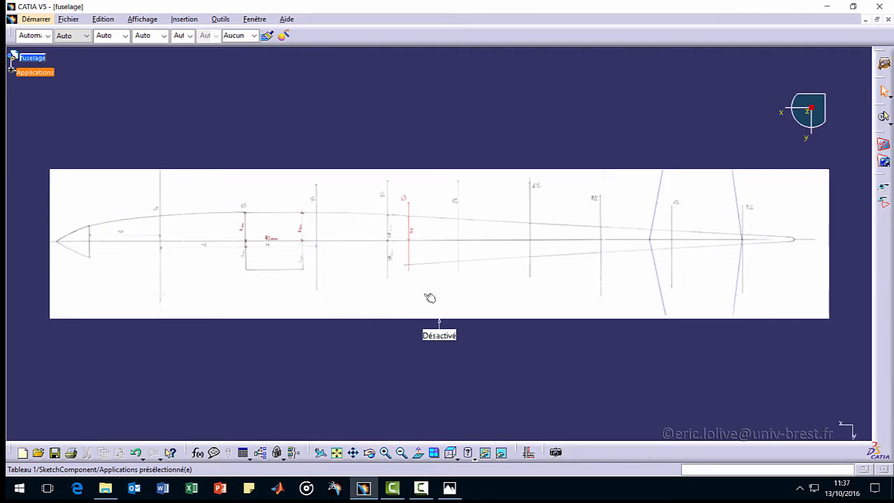
Set the display to the standard side view with z up and create an immersive sketch from the side-view fuselage image.
mouse_move(441, 324)
middle_down()
mouse_move(519, 345)
mouse_move(537, 200)
mouse_move(563, 154)
mouse_move(553, 198)
mouse_move(455, 273)
mouse_move(351, 197)
mouse_move(449, 240)
middle_up()
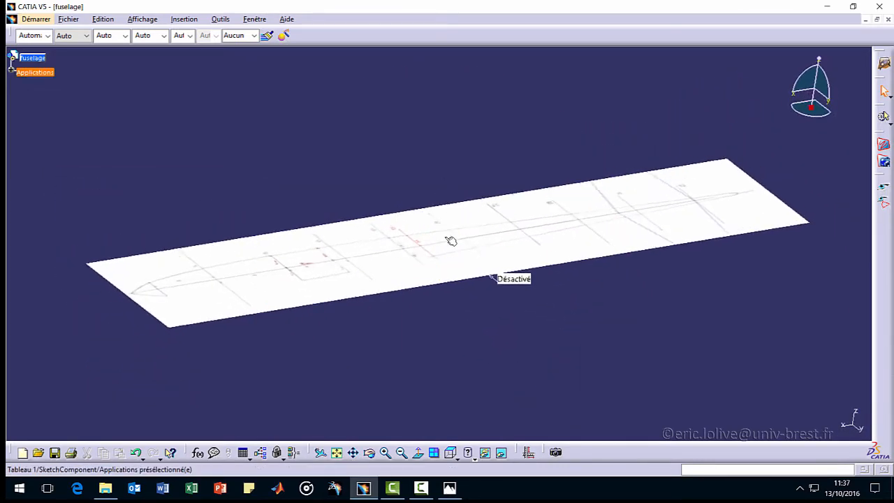
click(454, 455)
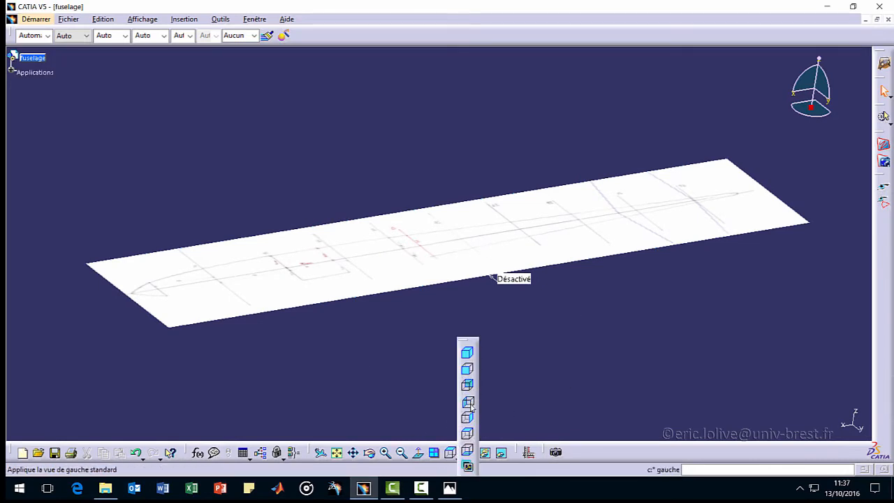
click(468, 418)
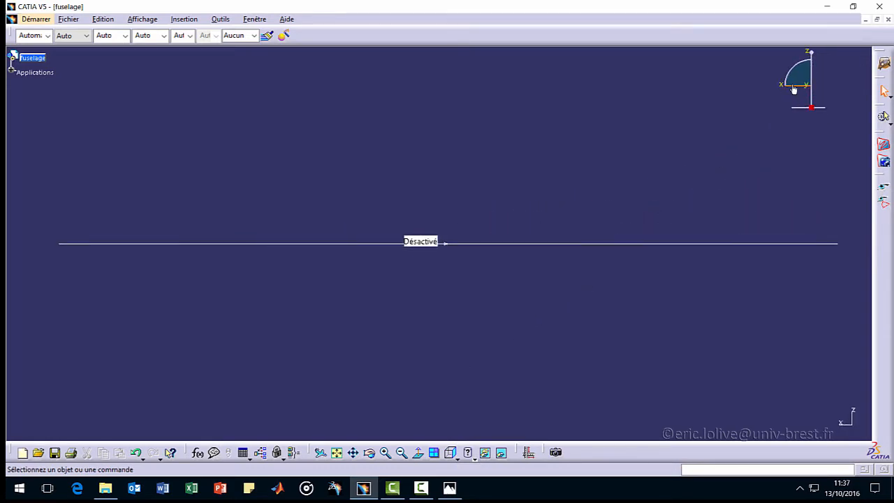
click(884, 143)
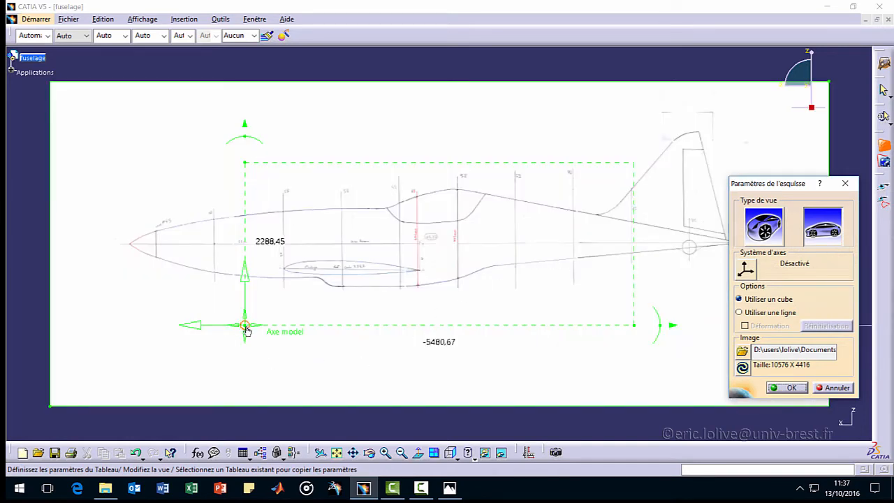
Place the side-view image's axis origin where the fuselage centreline crosses the vertical line at the base of the nose cone.
mouse_move(246, 328)
mouse_down()
mouse_move(197, 263)
mouse_move(199, 290)
mouse_move(155, 245)
mouse_up()
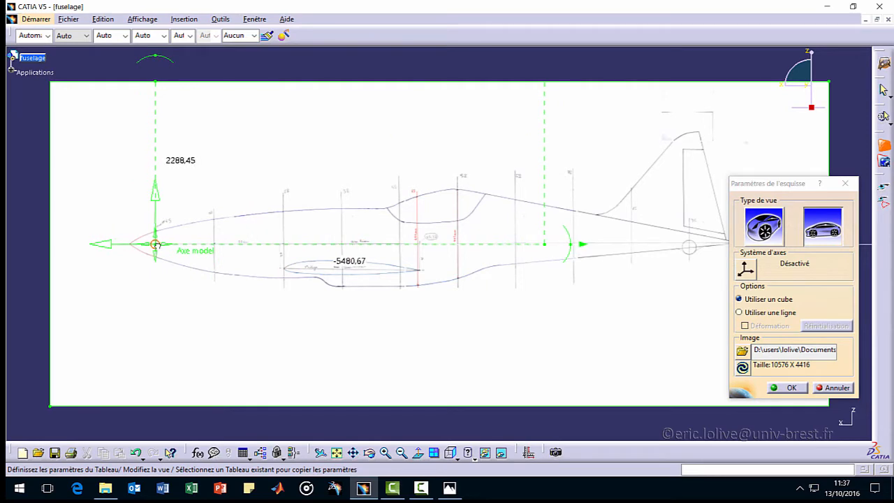
mouse_move(160, 256)
middle_down()
mouse_move(339, 296)
mouse_move(354, 144)
mouse_move(737, 65)
mouse_move(563, 191)
mouse_move(412, 235)
mouse_move(507, 195)
mouse_move(644, 219)
middle_up()
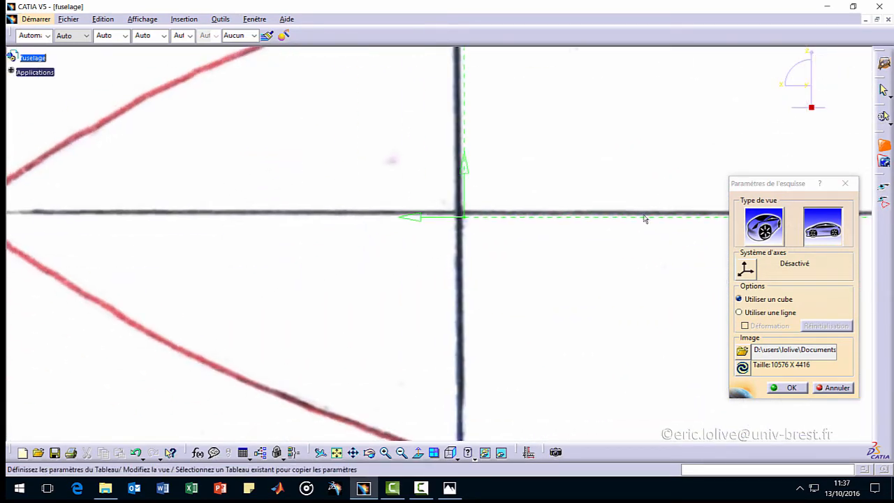
drag(463, 217, 458, 213)
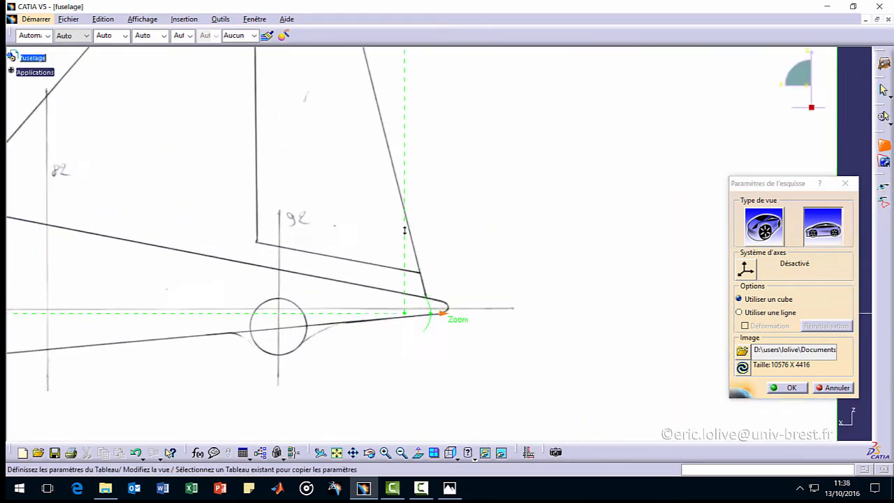
Rotate the side-view image's reference frame onto the fuselage centreline and bring its end onto the station 92 line through the tail wheel.
middle_drag(404, 230, 405, 183)
middle_drag(459, 237, 595, 186)
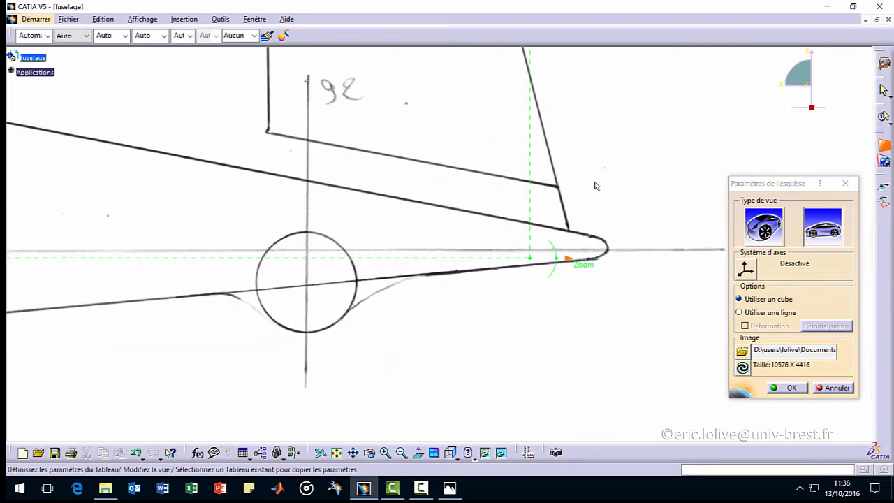
drag(554, 272, 554, 265)
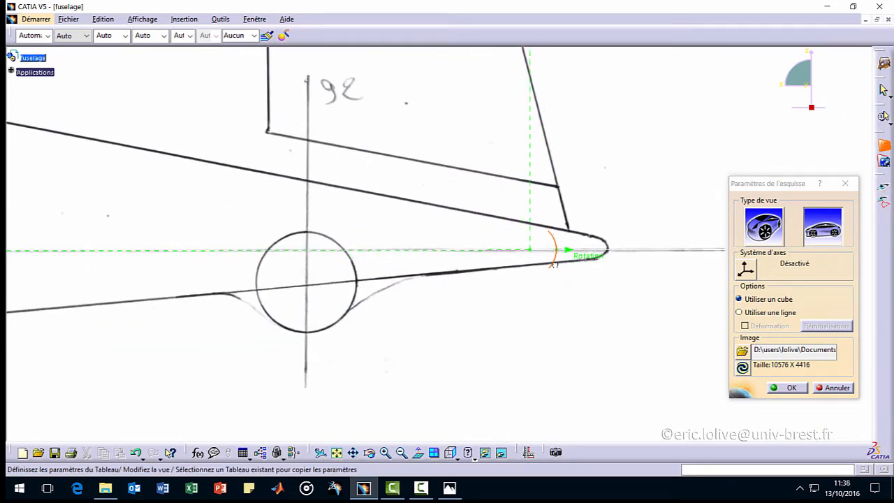
middle_drag(524, 307, 627, 291)
mouse_move(607, 238)
mouse_down()
mouse_move(371, 242)
mouse_move(384, 242)
mouse_up()
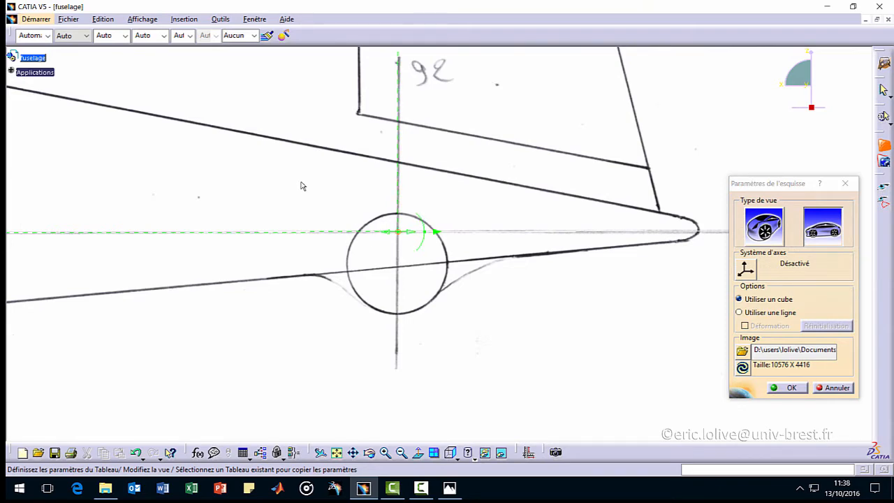
Set the side-view image's reference length along x to -9200 mm and validate the sketch parameters.
mouse_move(303, 186)
middle_down()
mouse_move(292, 183)
mouse_move(416, 378)
middle_up()
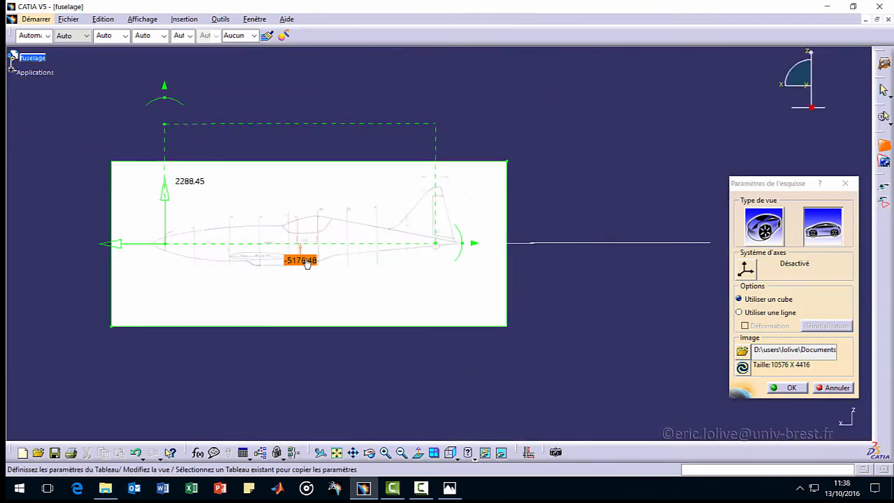
double_click(300, 260)
text(-9200)
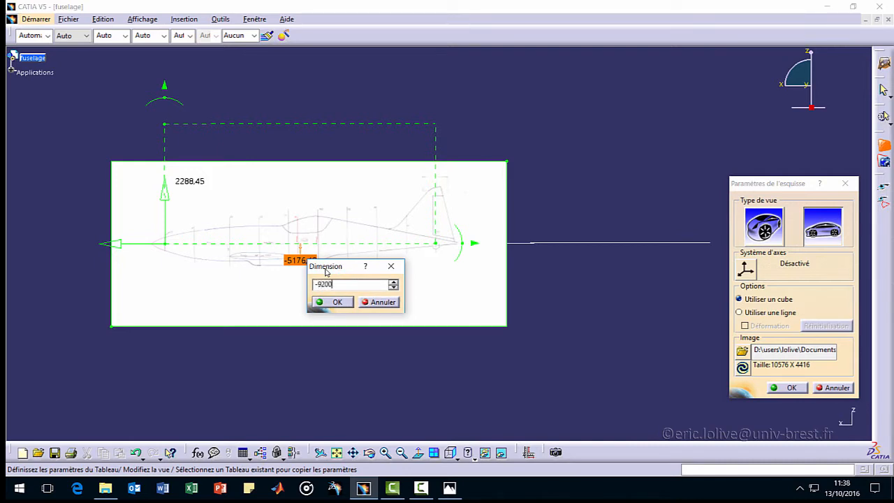
click(337, 303)
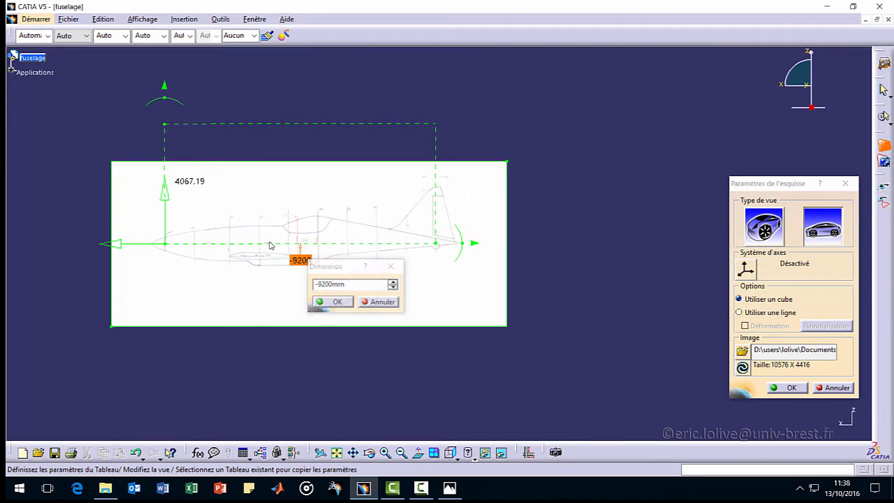
click(787, 388)
Switch to the Assembly Design workbench.
mouse_move(137, 182)
middle_down()
mouse_move(441, 264)
mouse_move(452, 235)
mouse_move(482, 216)
mouse_move(465, 259)
mouse_move(388, 268)
mouse_move(353, 237)
mouse_move(489, 235)
mouse_move(413, 201)
mouse_move(441, 239)
mouse_move(435, 250)
mouse_move(225, 130)
middle_up()
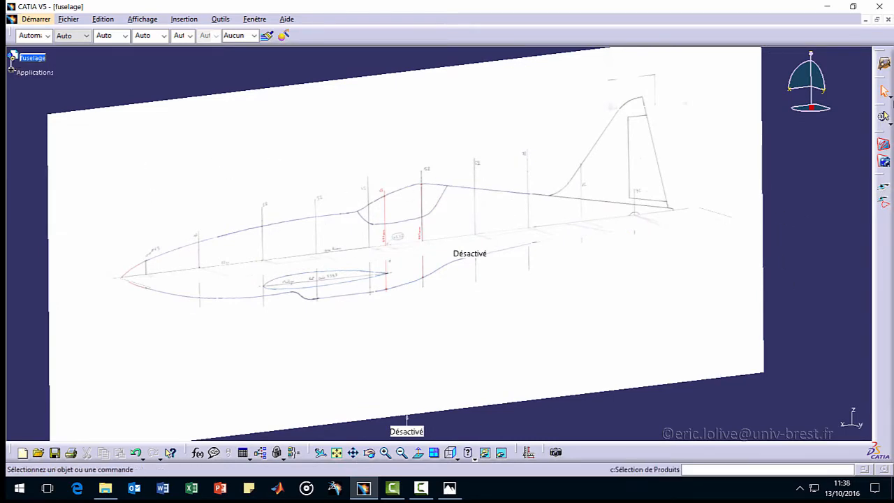
click(884, 64)
click(626, 198)
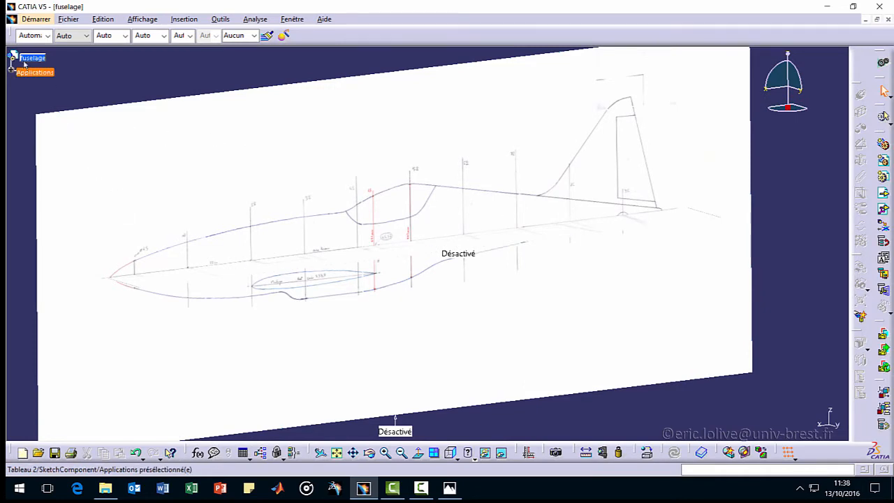
Insert a new part with the reference surface into the fuselage product.
click(58, 63)
click(884, 179)
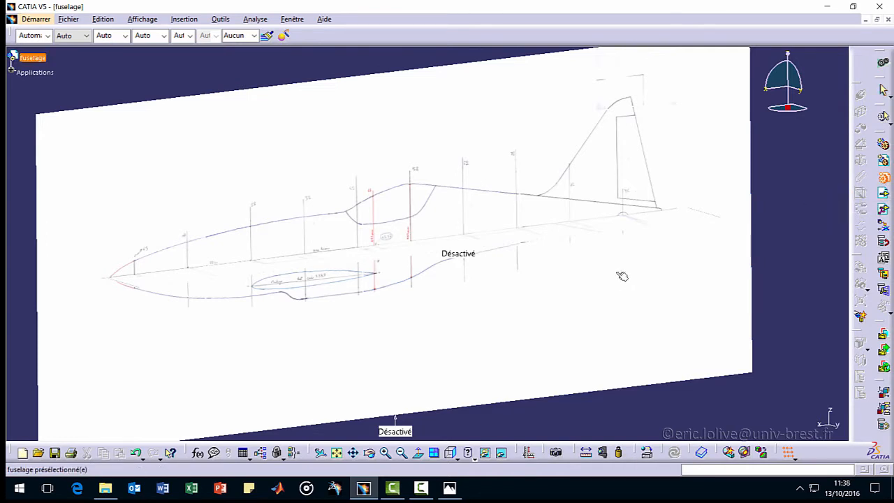
click(39, 60)
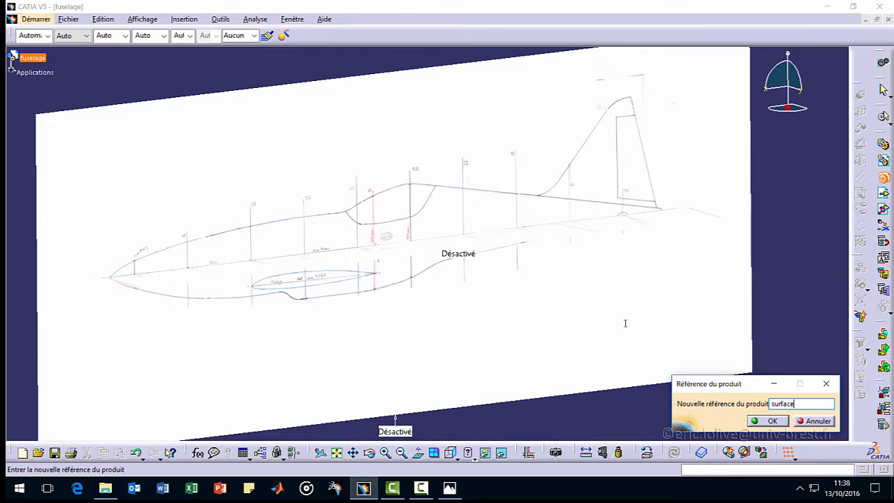
text(surface)
key(Return)
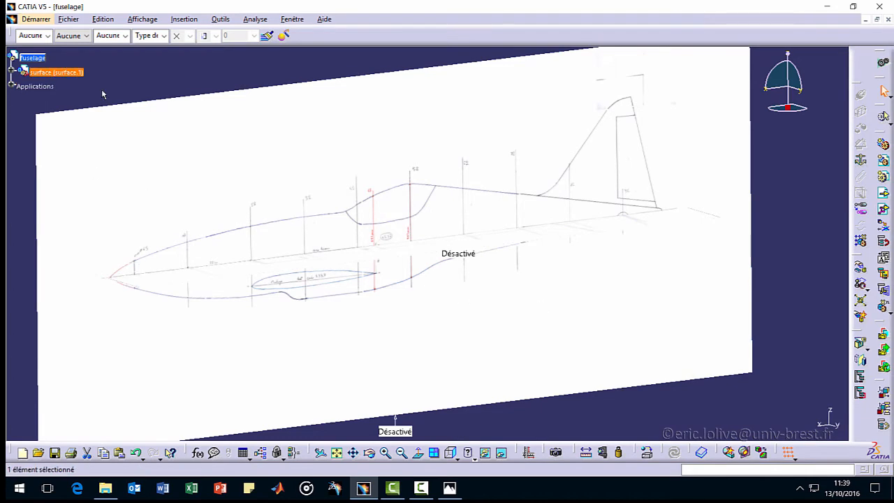
Open the surface part for editing through its main body (Corps principal) and switch to the Generative Shape Design workbench.
click(12, 72)
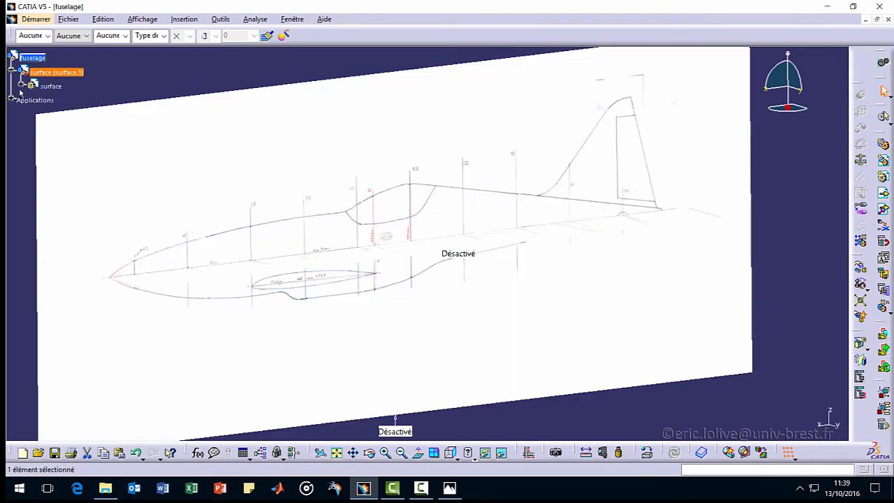
click(22, 84)
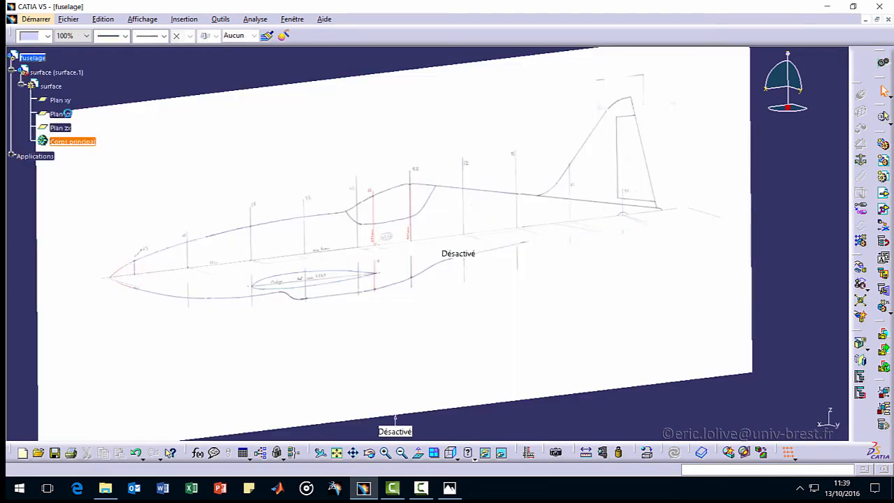
double_click(77, 141)
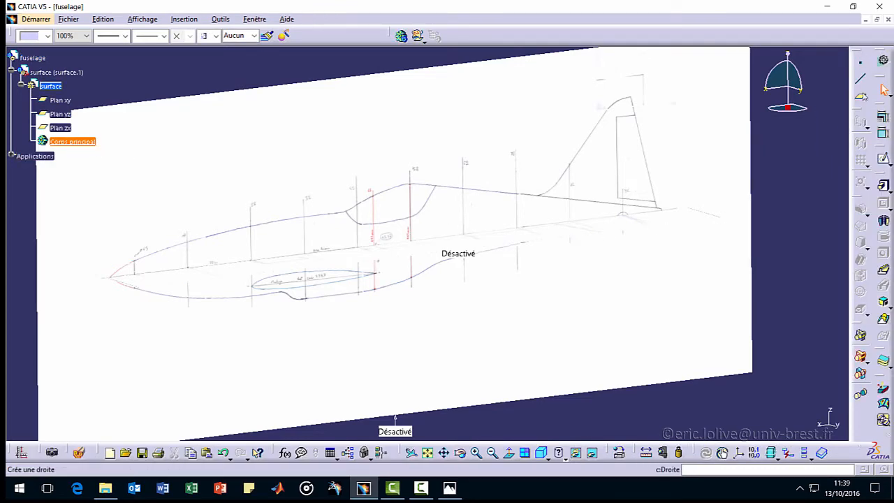
click(883, 62)
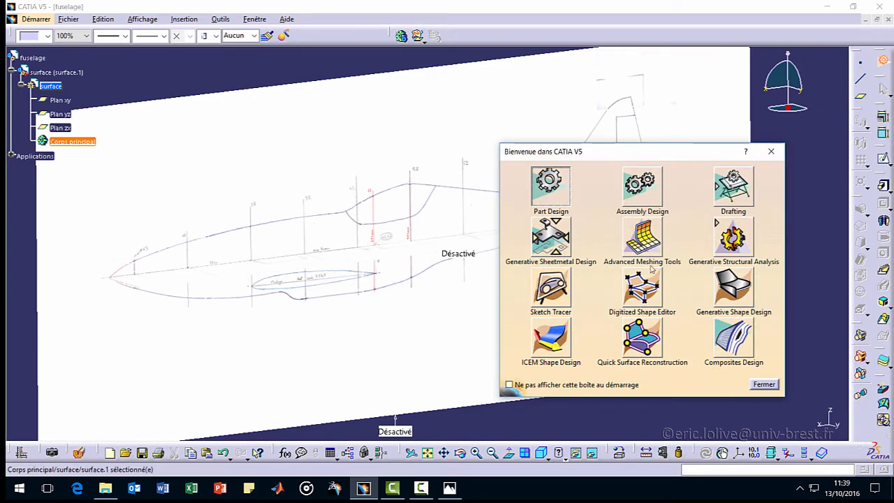
click(737, 290)
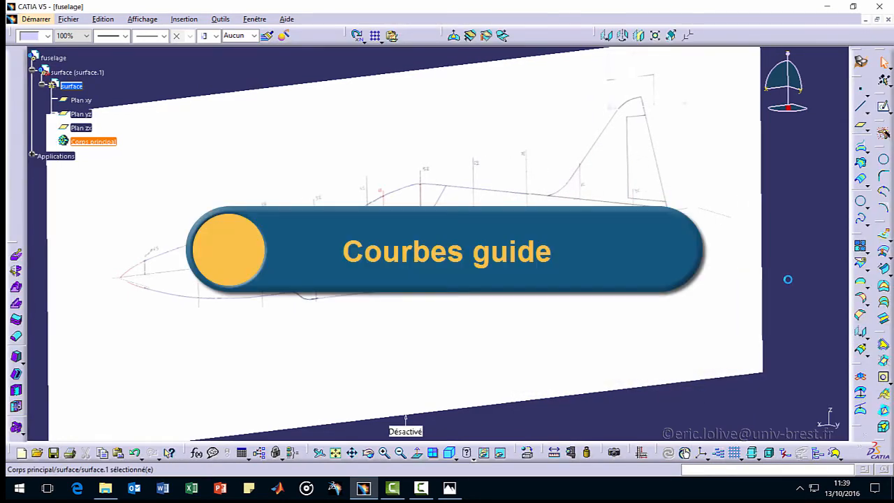
Try to insert a geometrical set with Corps principal as its parent, and undo the insertion.
click(181, 21)
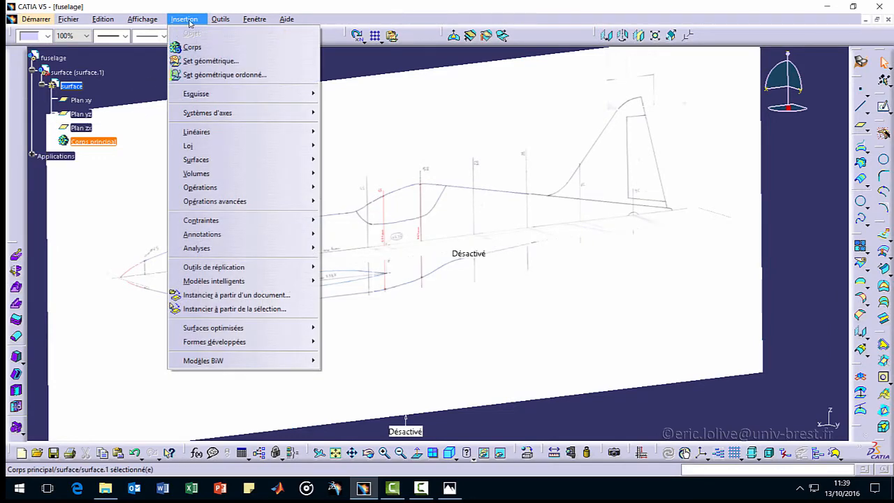
click(210, 61)
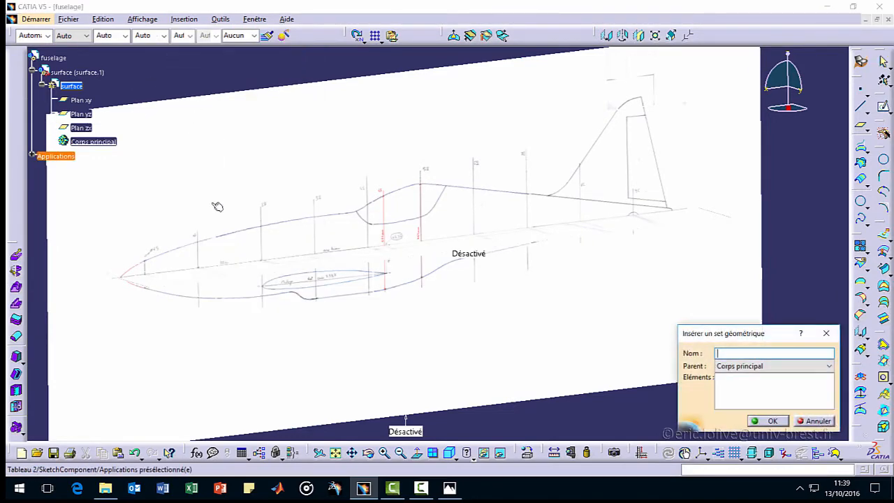
click(724, 354)
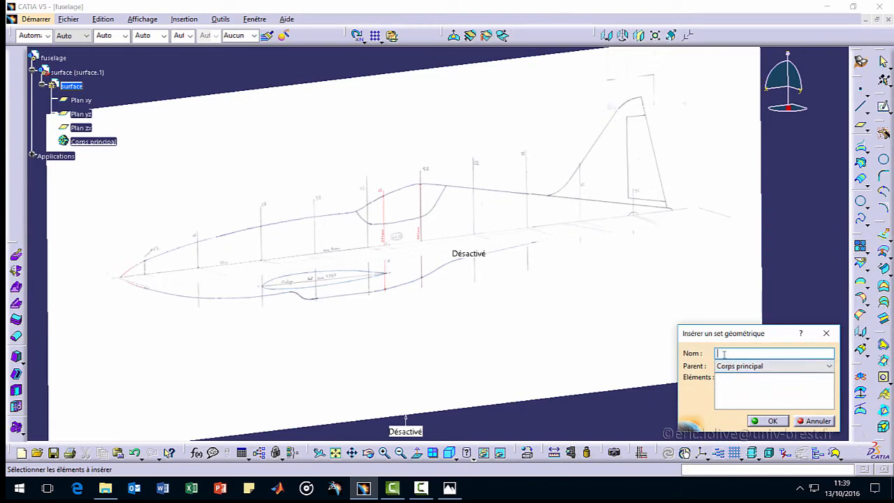
click(768, 420)
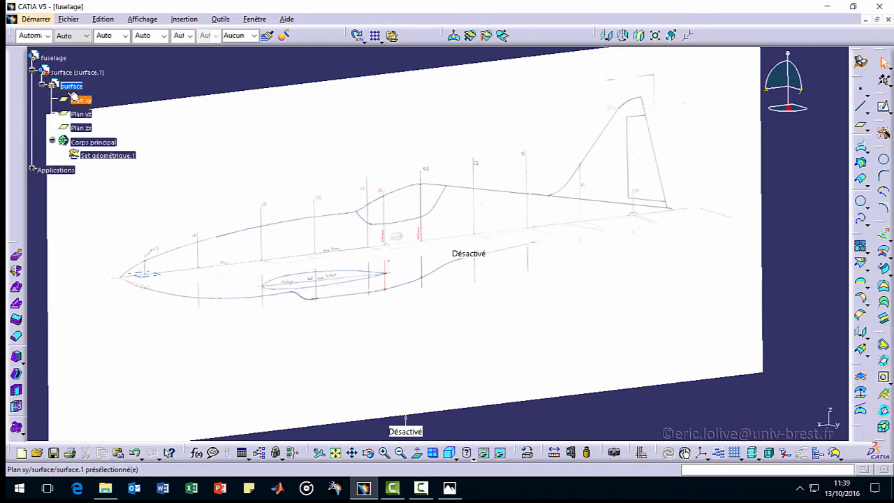
click(128, 159)
key(ctrl+z)
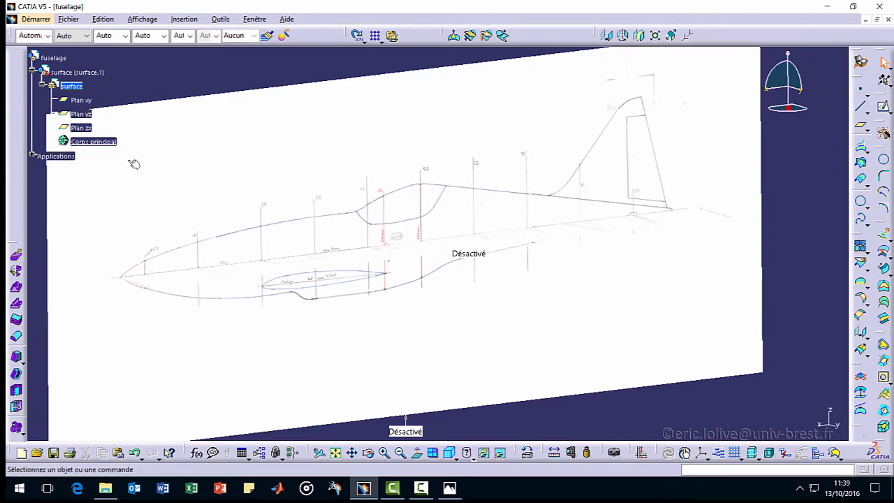
Insert a geometrical set directly under the surface part by choosing surface as its parent.
click(184, 19)
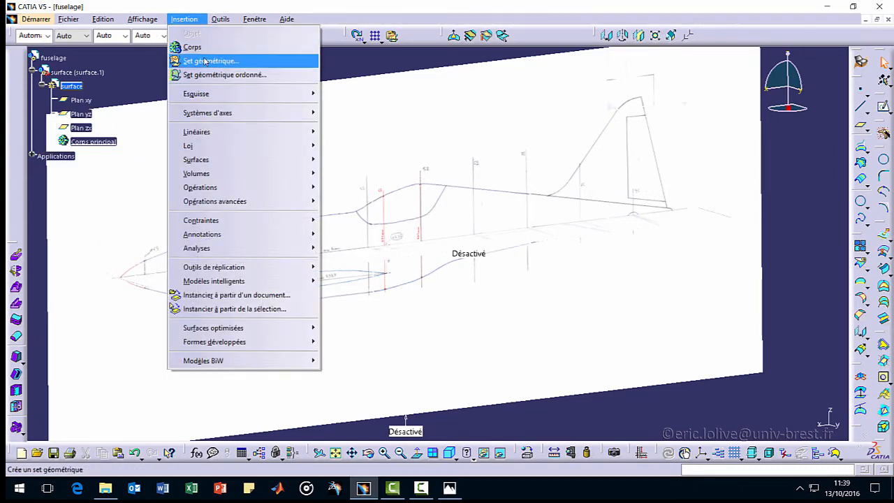
click(206, 62)
click(732, 367)
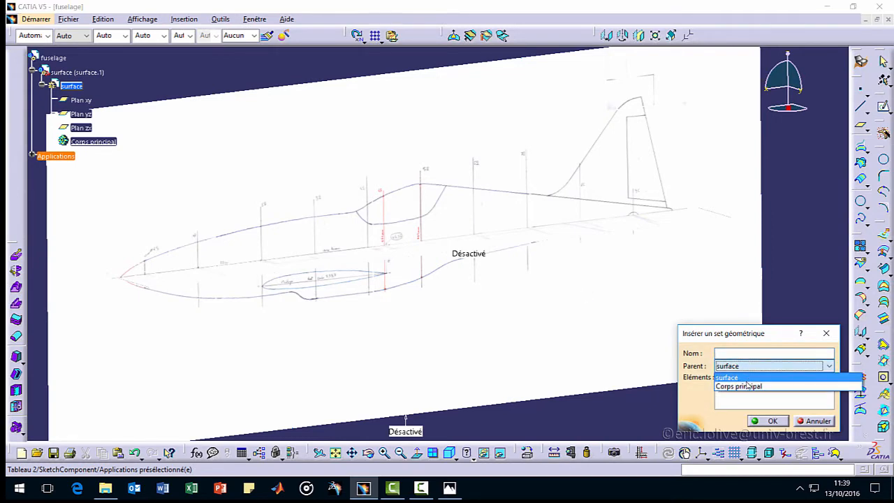
click(741, 386)
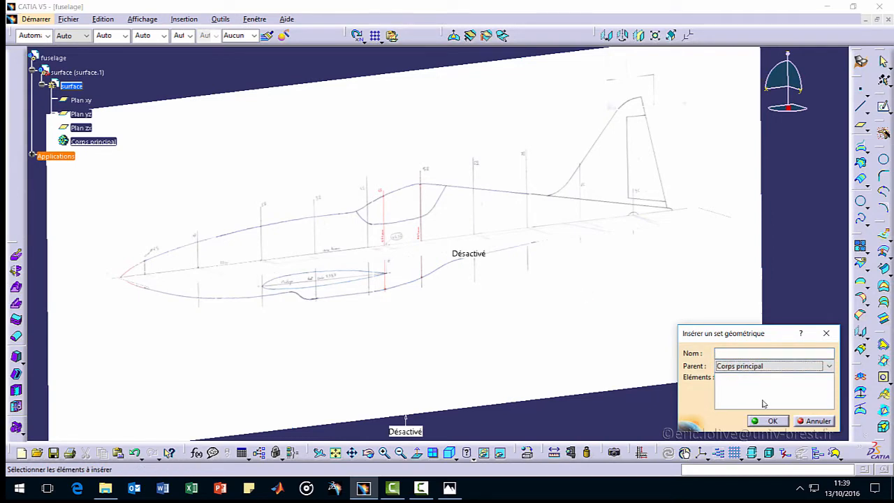
click(745, 371)
click(741, 378)
click(772, 420)
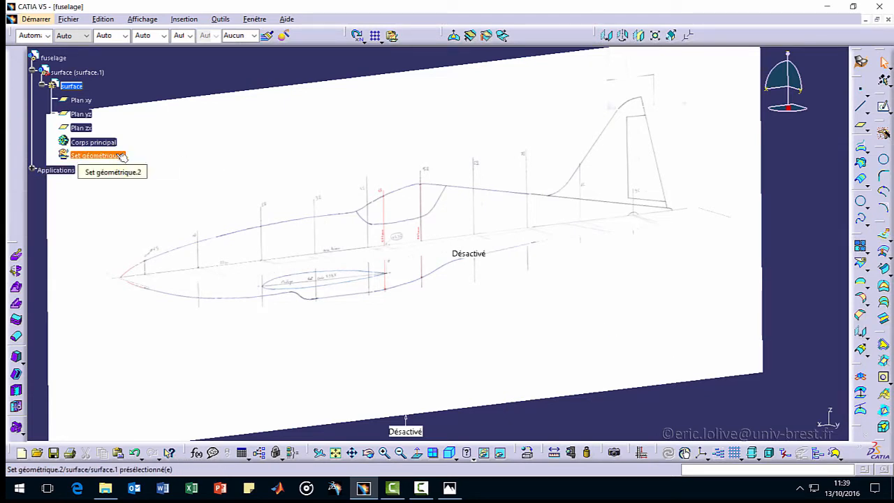
Create a plane offset -9890 mm from the yz plane, near the rear tip of the fuselage in the side view.
middle_drag(309, 128, 325, 150)
middle_drag(525, 276, 433, 293)
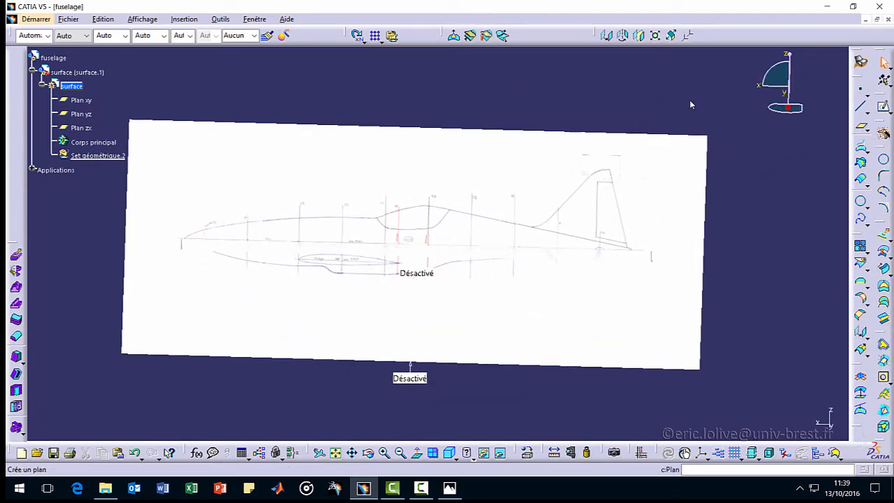
click(863, 128)
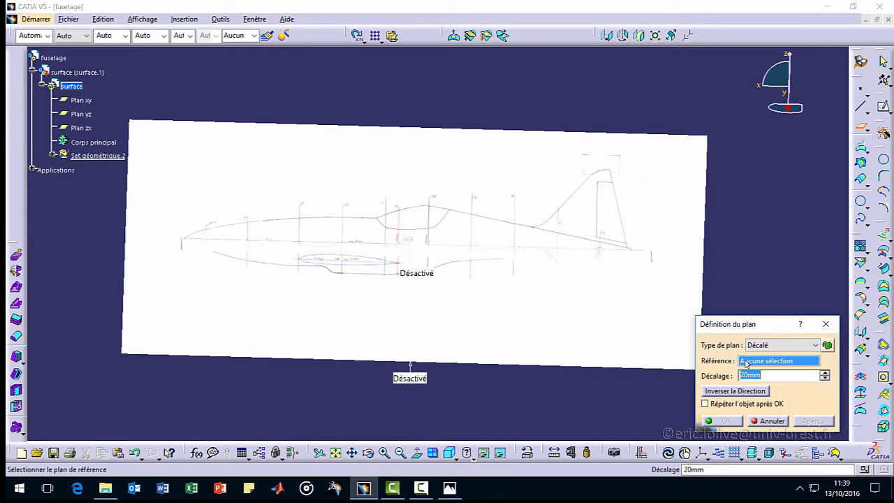
right_click(750, 362)
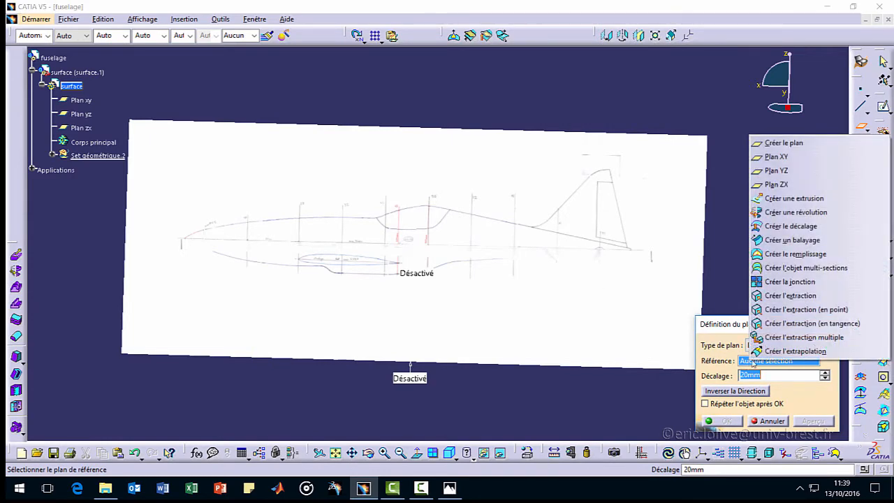
click(777, 170)
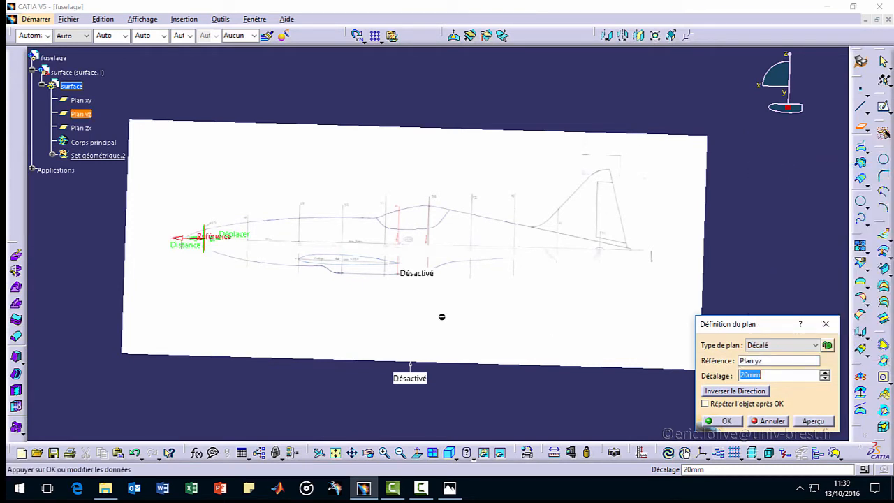
drag(175, 252, 595, 295)
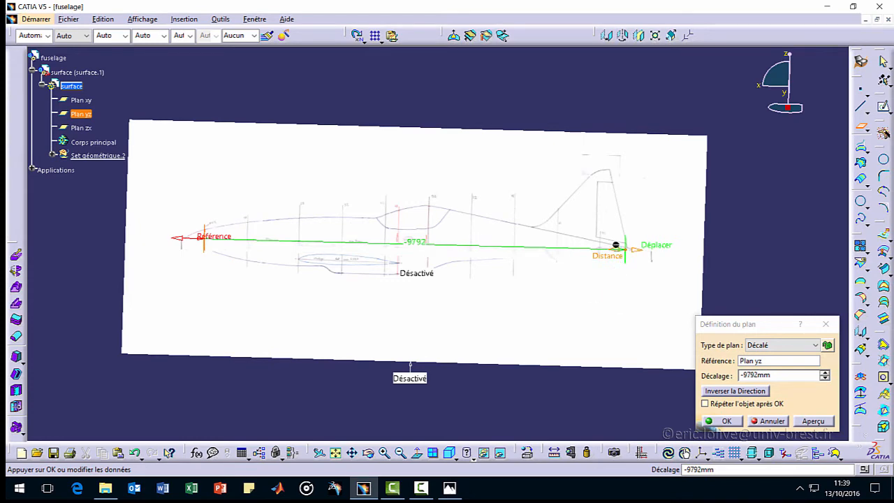
middle_drag(616, 244, 394, 216)
middle_drag(483, 265, 370, 246)
drag(357, 241, 391, 239)
middle_drag(501, 290, 500, 164)
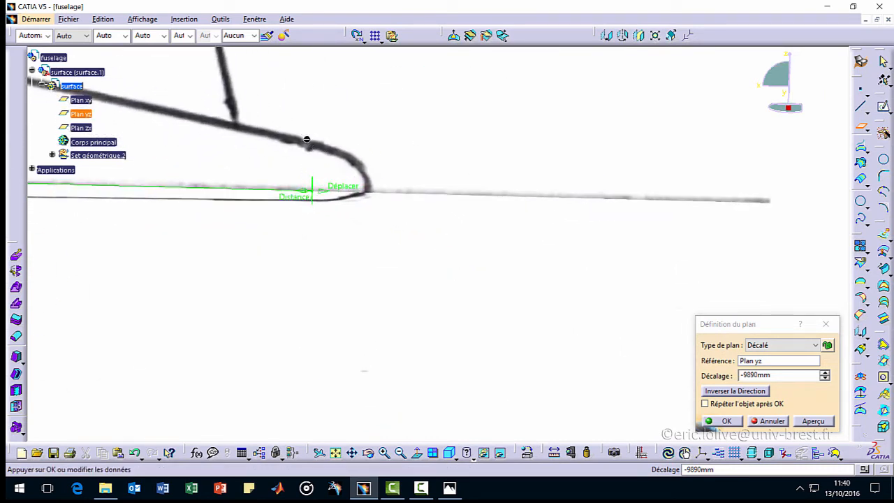
click(719, 417)
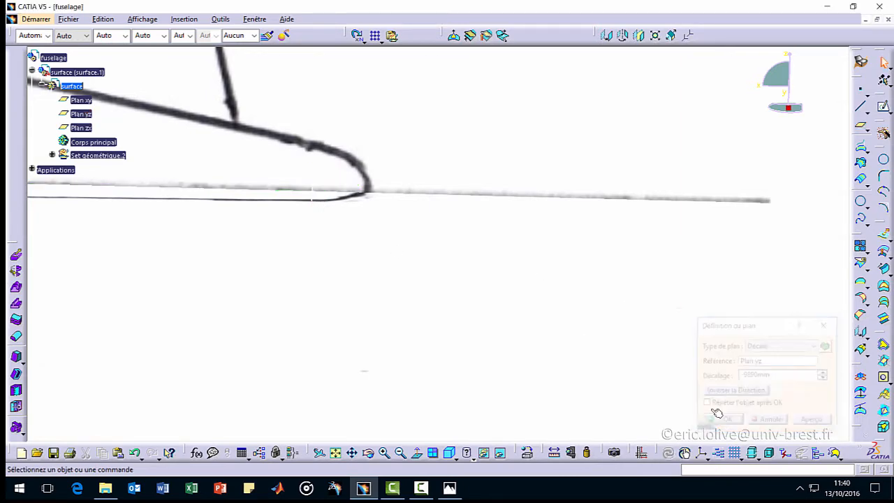
mouse_move(442, 203)
middle_down()
mouse_move(543, 372)
mouse_move(560, 363)
mouse_move(617, 163)
mouse_move(437, 226)
mouse_move(469, 237)
mouse_move(408, 257)
mouse_move(419, 216)
mouse_move(426, 244)
mouse_move(233, 169)
middle_up()
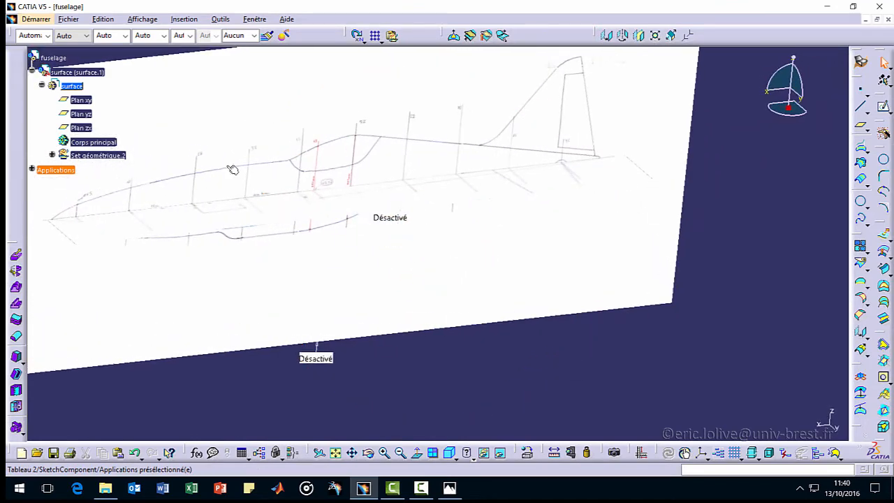
click(610, 175)
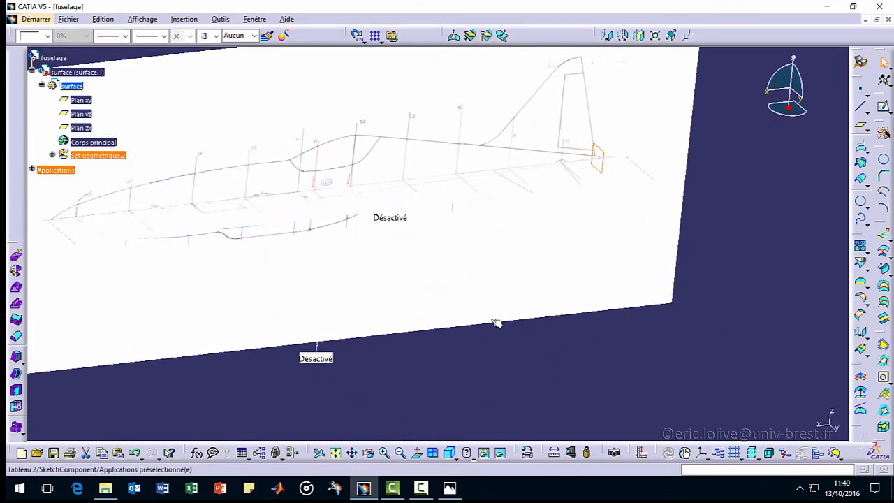
middle_drag(412, 246, 533, 351)
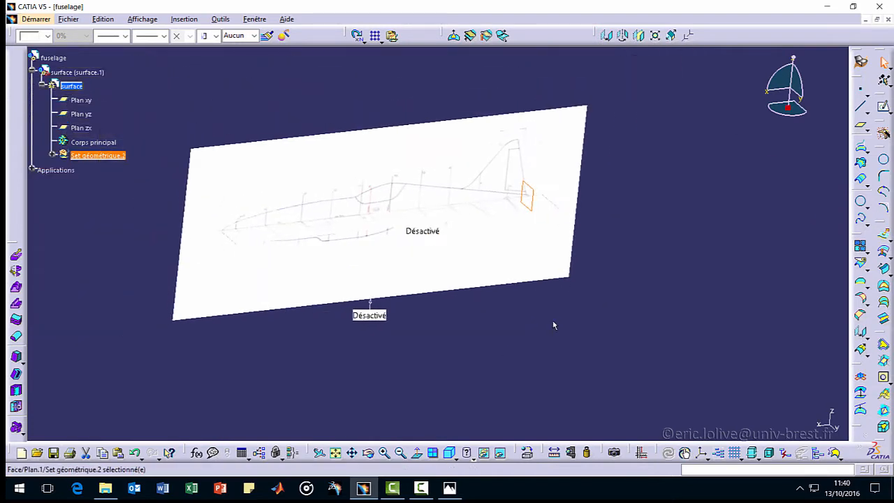
click(641, 235)
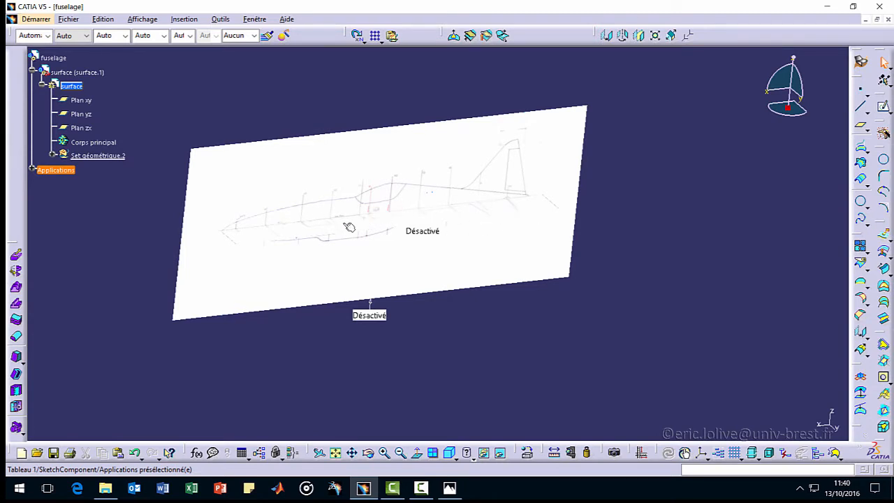
Open a sketch on the xy plane and turn off the grid display.
click(883, 106)
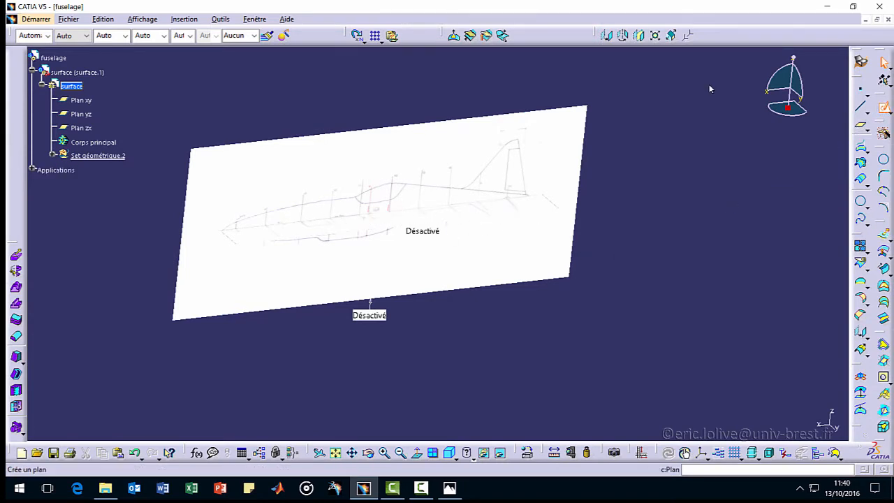
click(78, 100)
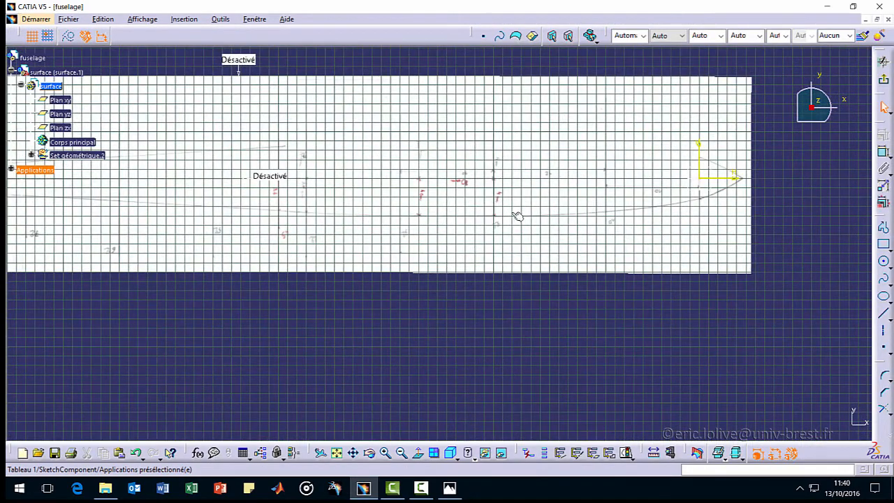
click(32, 36)
Draw a four-point spline along the lower fuselage outline of the top-view image, from the sketch's vertical axis at the nose to the tail end.
mouse_move(375, 314)
middle_down()
mouse_move(409, 331)
mouse_move(447, 327)
middle_up()
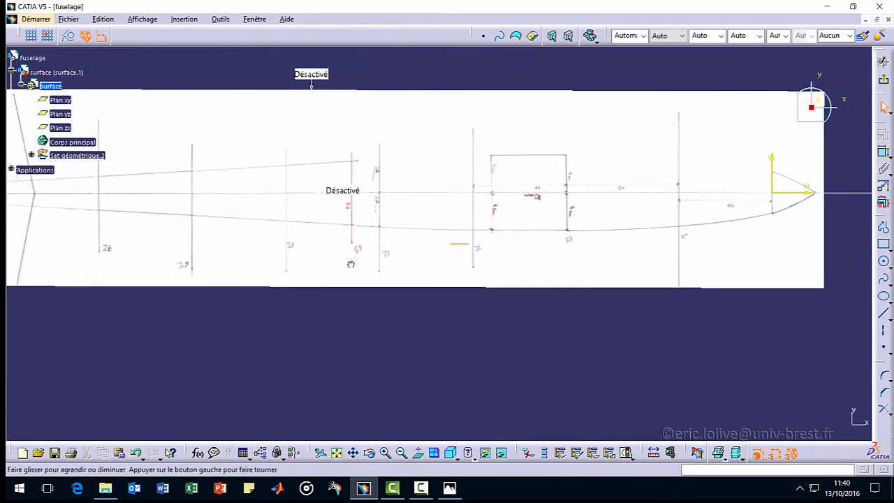
middle_drag(351, 263, 353, 244)
middle_drag(498, 311, 433, 321)
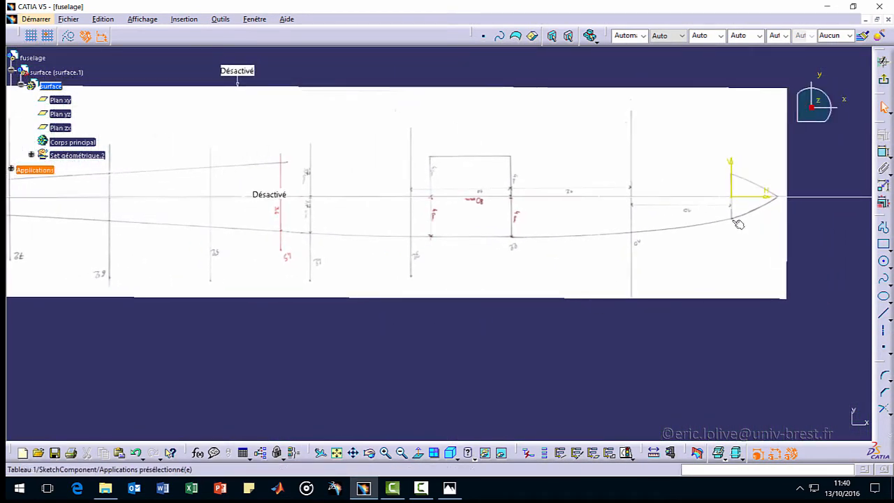
mouse_move(185, 240)
middle_down()
mouse_move(283, 235)
mouse_move(247, 238)
mouse_move(250, 248)
middle_up()
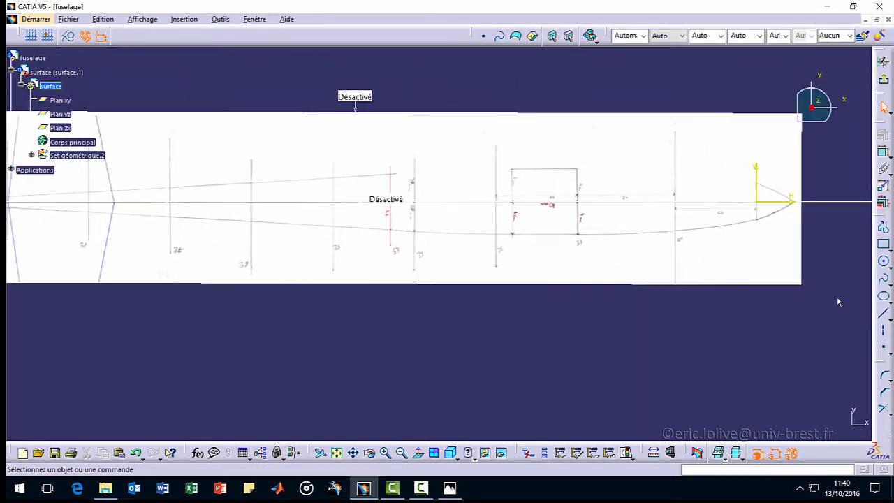
click(885, 278)
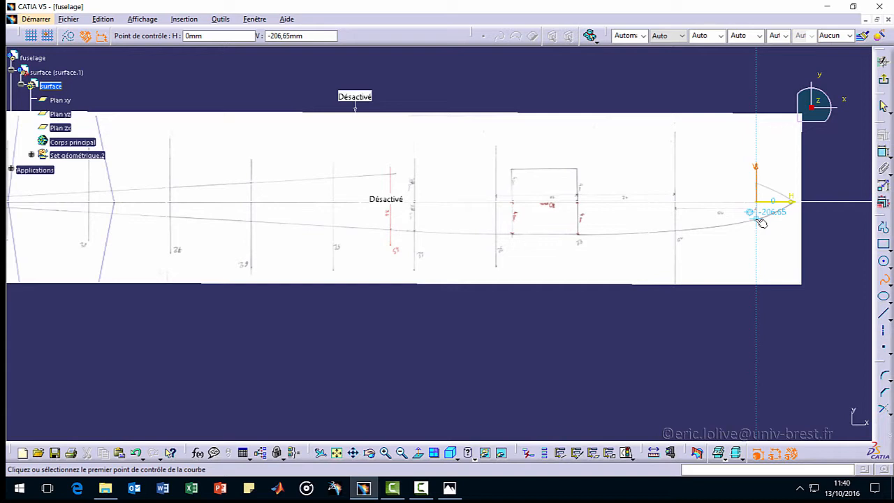
click(756, 213)
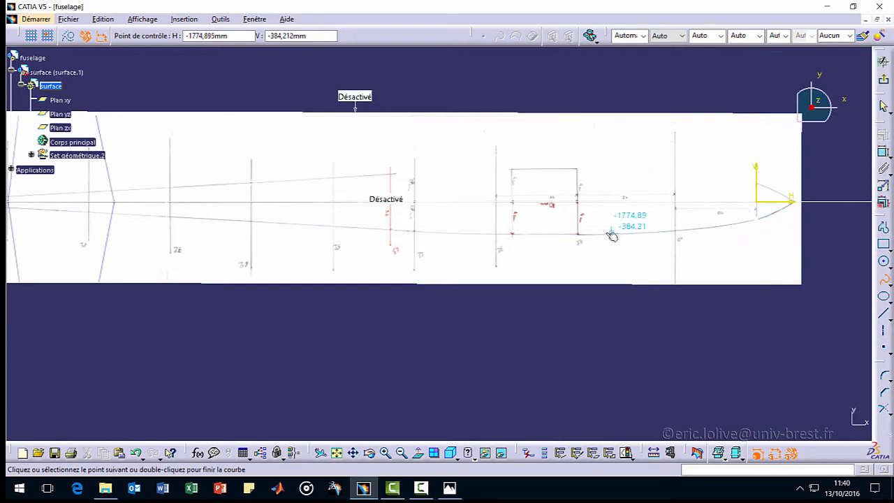
click(547, 234)
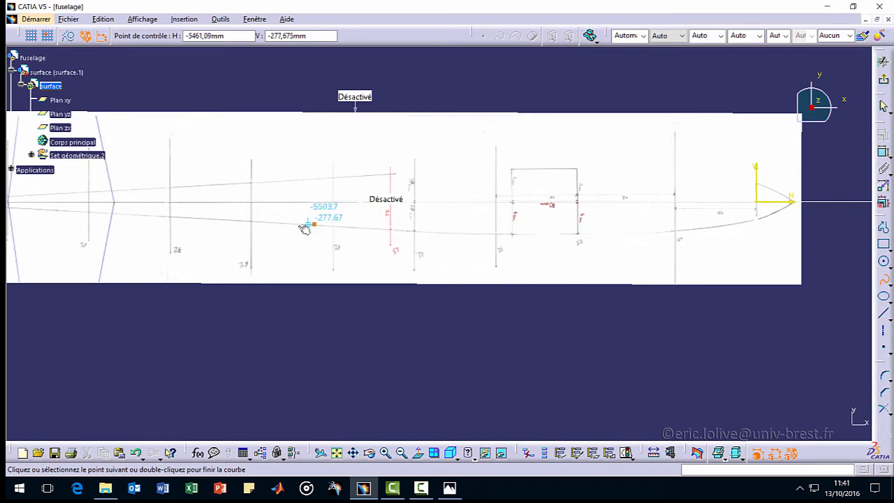
mouse_move(305, 226)
middle_down()
mouse_move(371, 216)
mouse_move(614, 264)
middle_up()
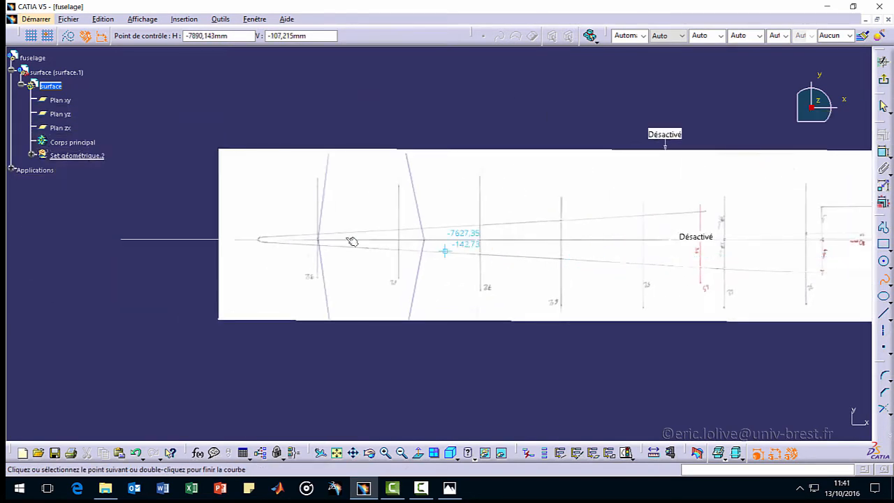
double_click(260, 245)
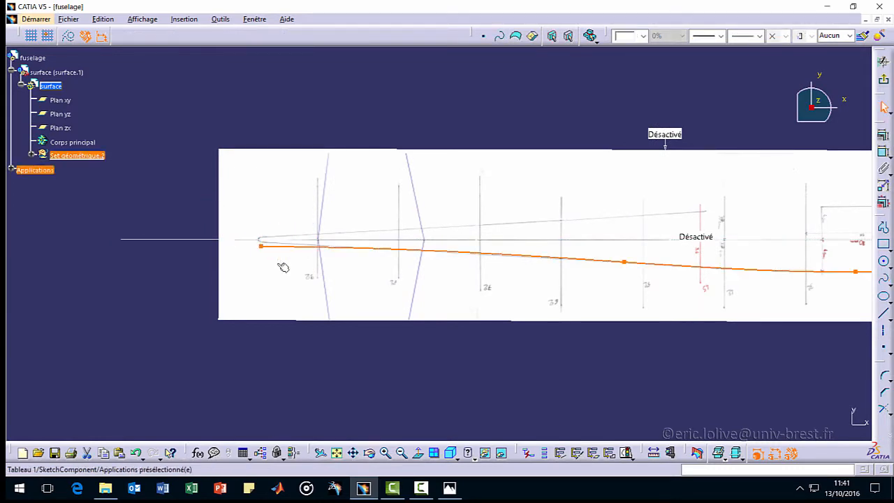
click(366, 383)
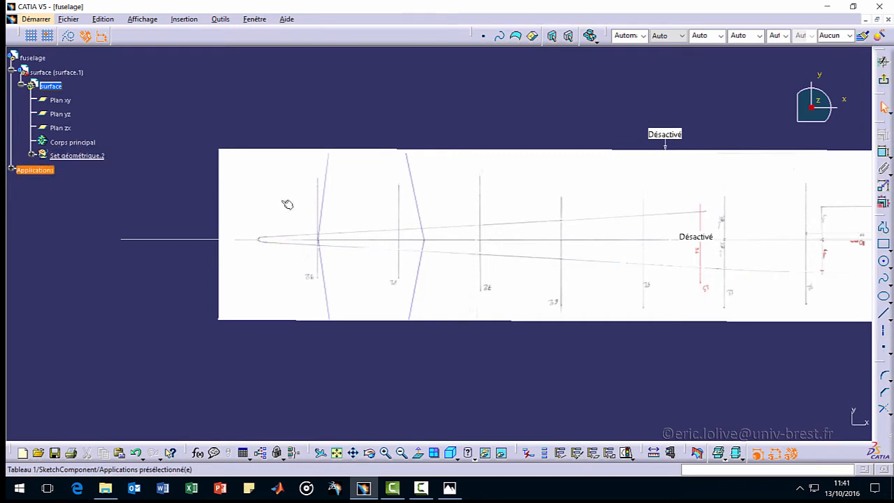
Change the fuselage outline spline's color to cyan.
click(327, 248)
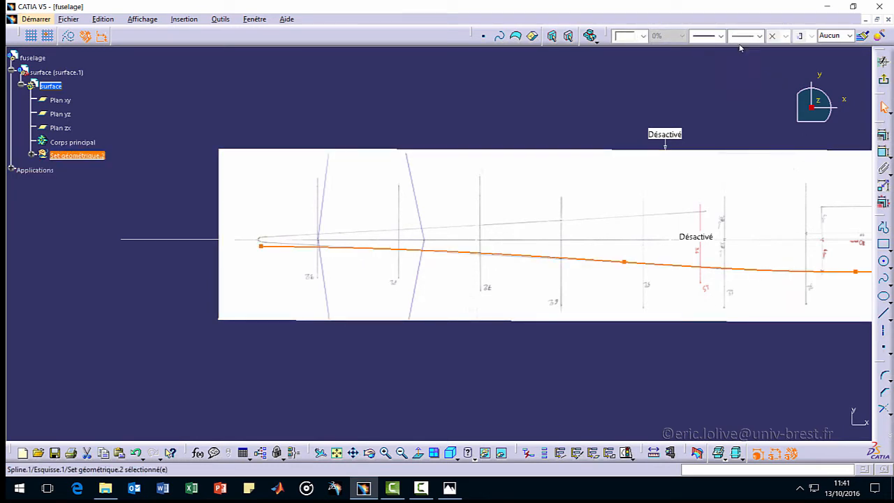
click(652, 37)
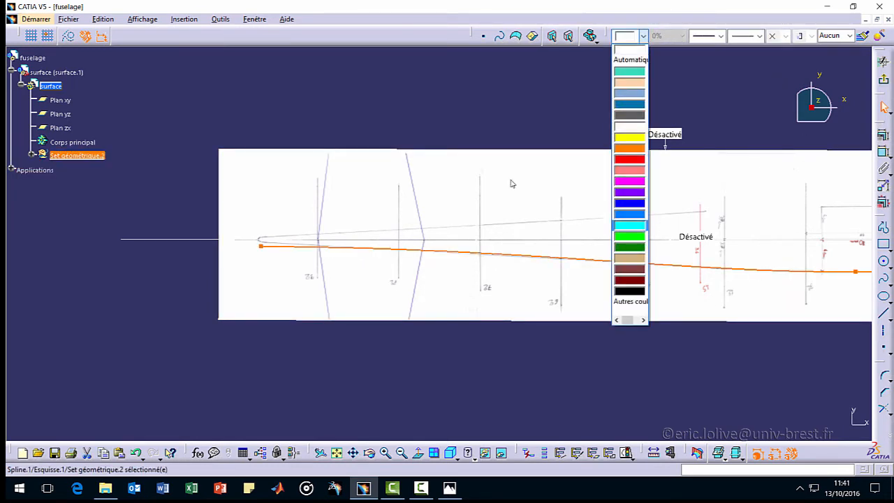
click(630, 225)
click(515, 366)
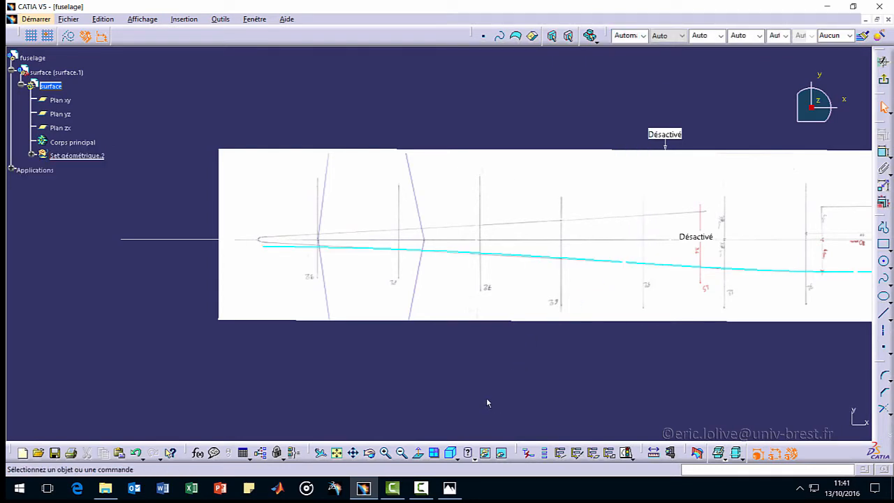
Constrain the tail end point of the fuselage outline spline to coincide with the offset plane.
click(261, 249)
click(266, 247)
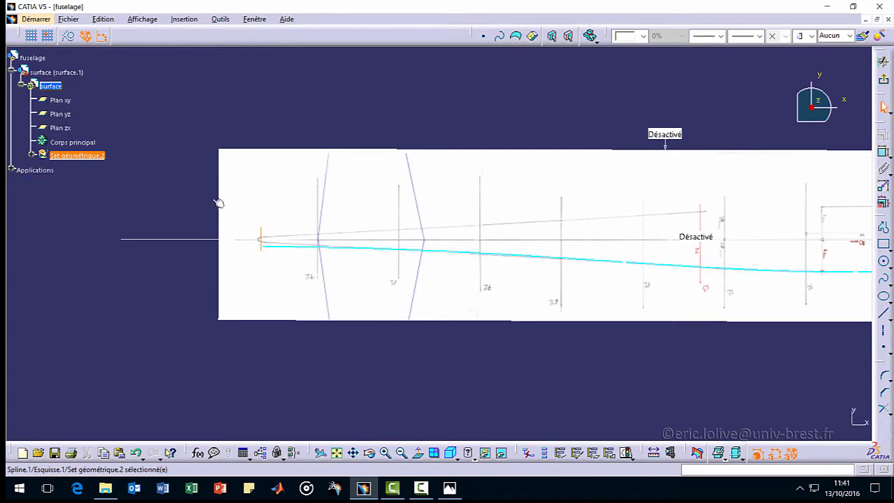
click(285, 309)
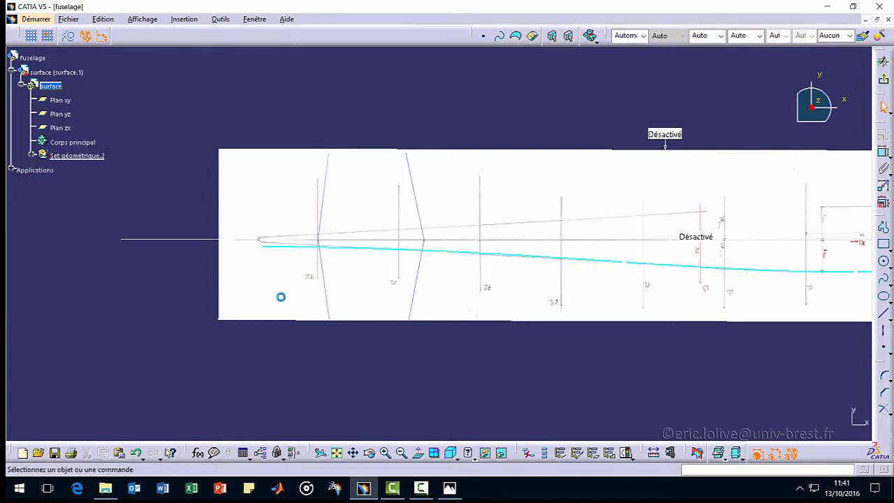
click(262, 247)
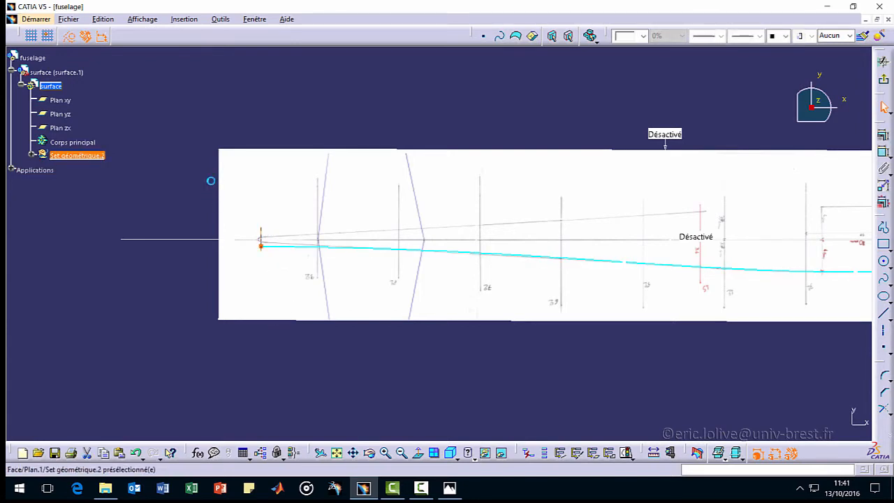
click(883, 135)
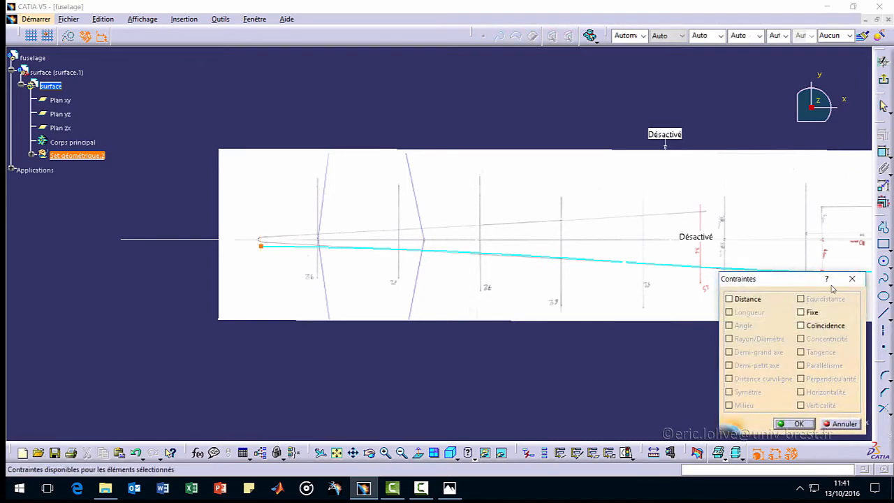
click(795, 424)
Dimension the spline's nose point from the sketch's horizontal axis and set the distance to 225 mm.
middle_drag(739, 356, 278, 314)
middle_drag(618, 320, 465, 345)
key(Return)
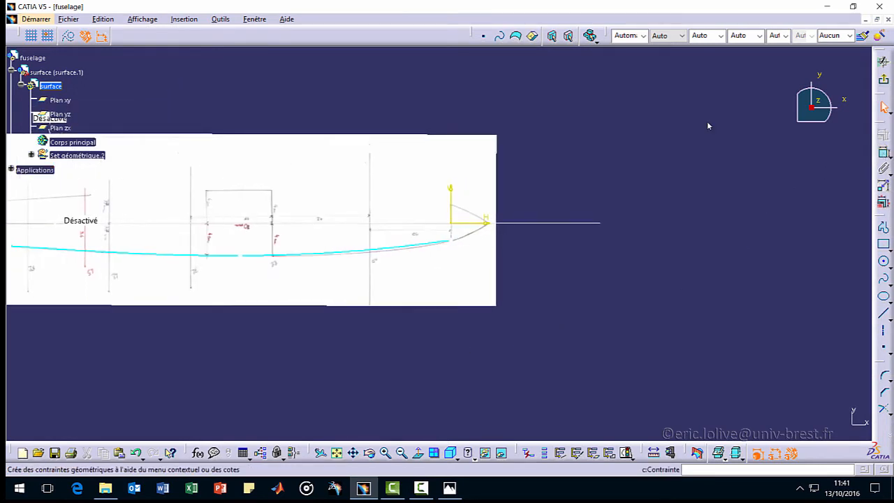
click(471, 225)
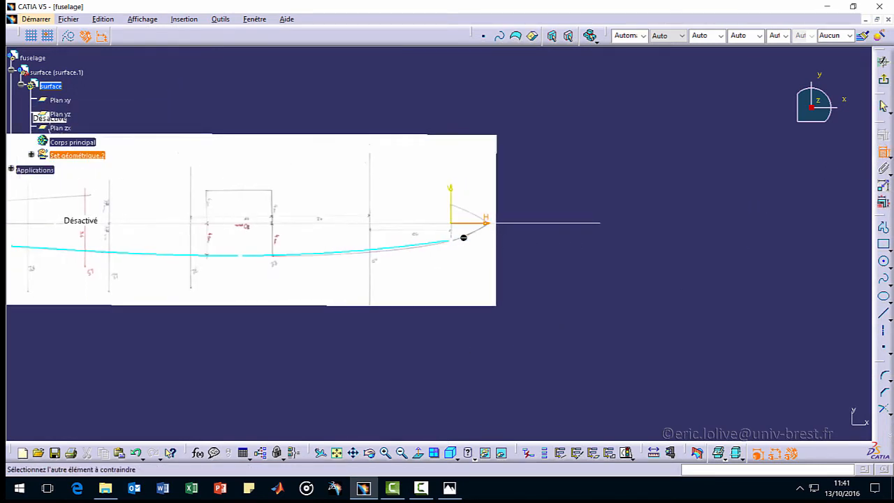
click(456, 240)
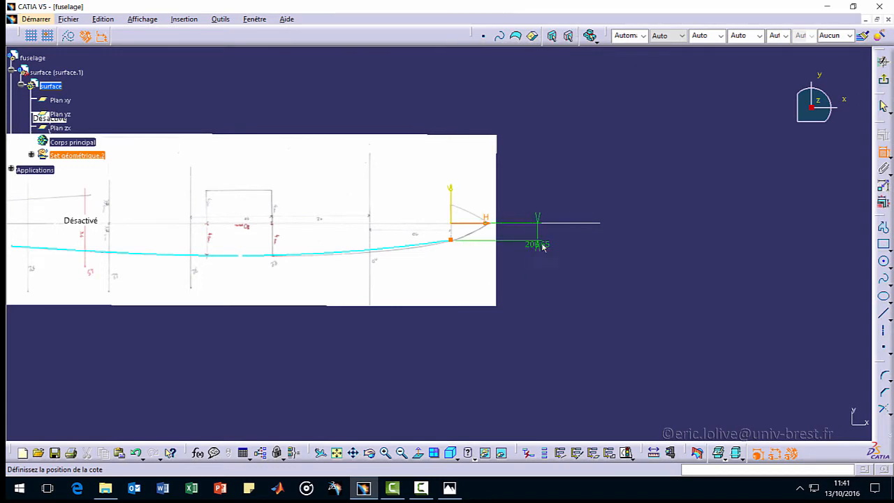
click(550, 283)
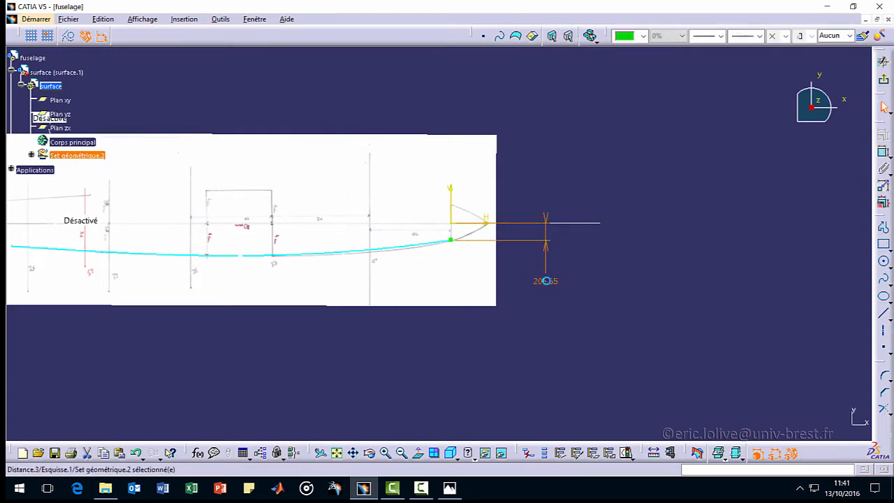
double_click(535, 285)
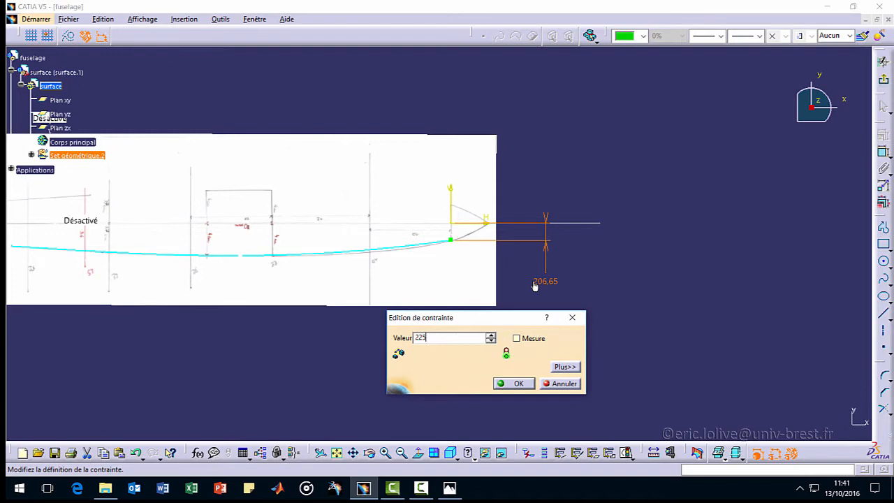
key(Return)
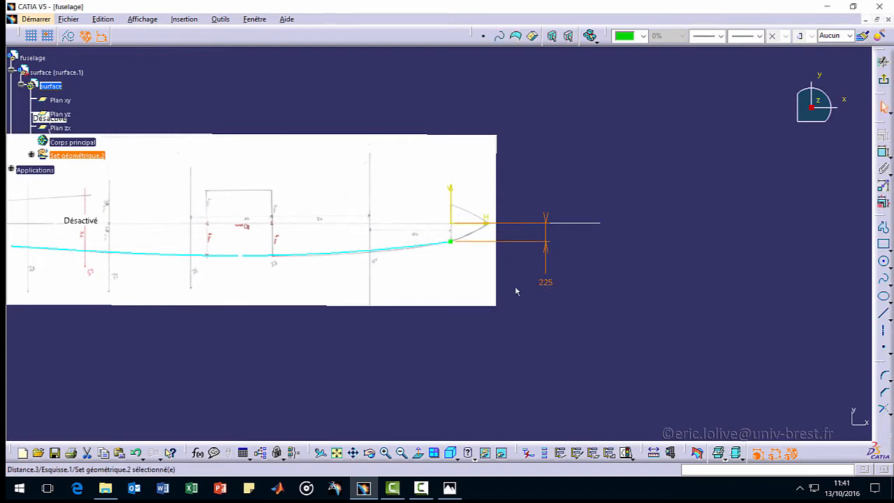
Reposition the spline's tail end point and both intermediate control points to follow the fuselage outline in the top-view image.
middle_drag(394, 256, 661, 222)
middle_drag(459, 306, 677, 328)
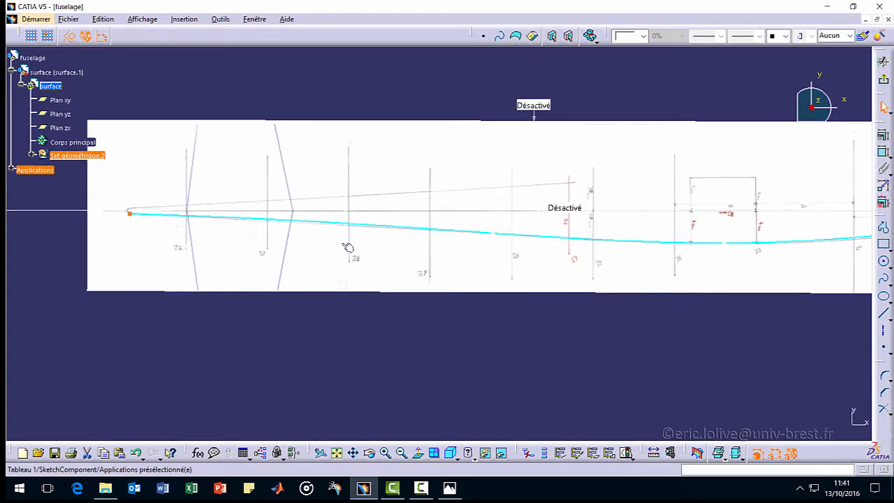
drag(493, 233, 440, 233)
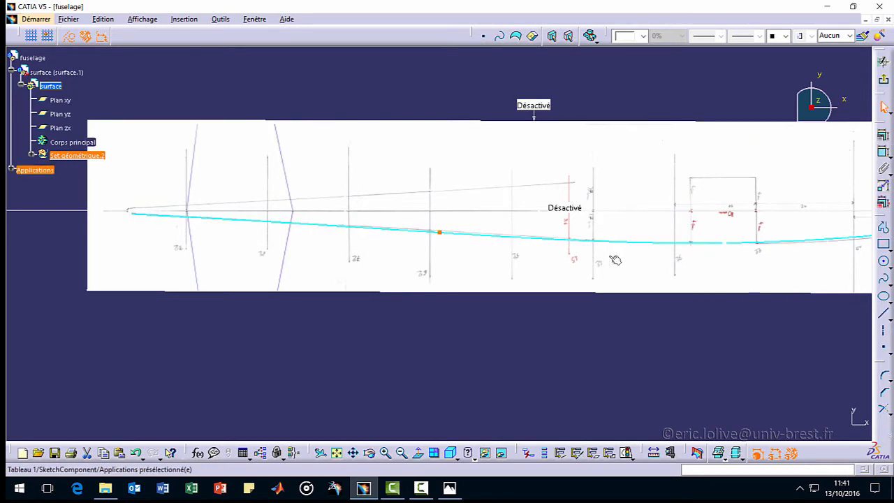
middle_drag(696, 260, 399, 274)
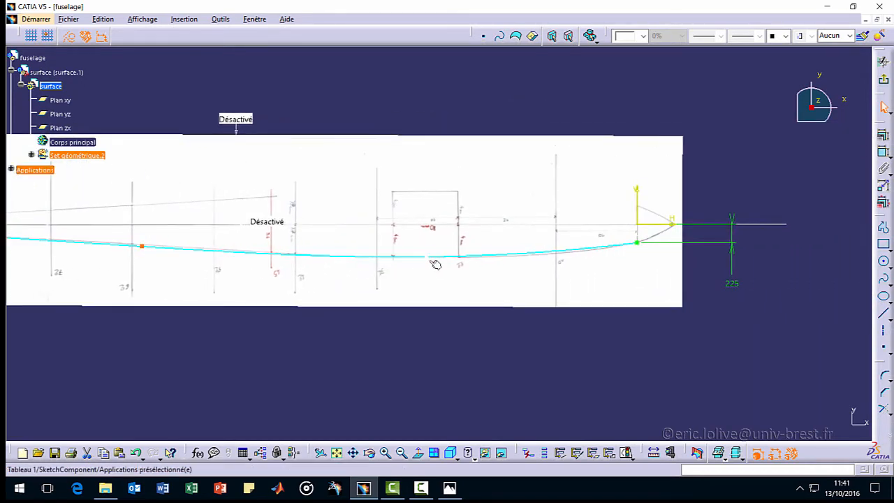
drag(429, 258, 444, 257)
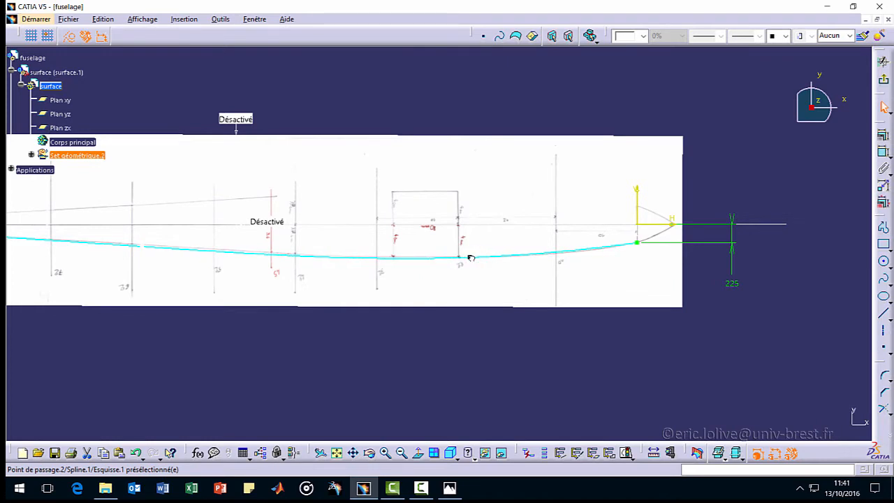
Fine-tune the spline's rear intermediate control point, shifting it forward along the traced outline.
click(148, 245)
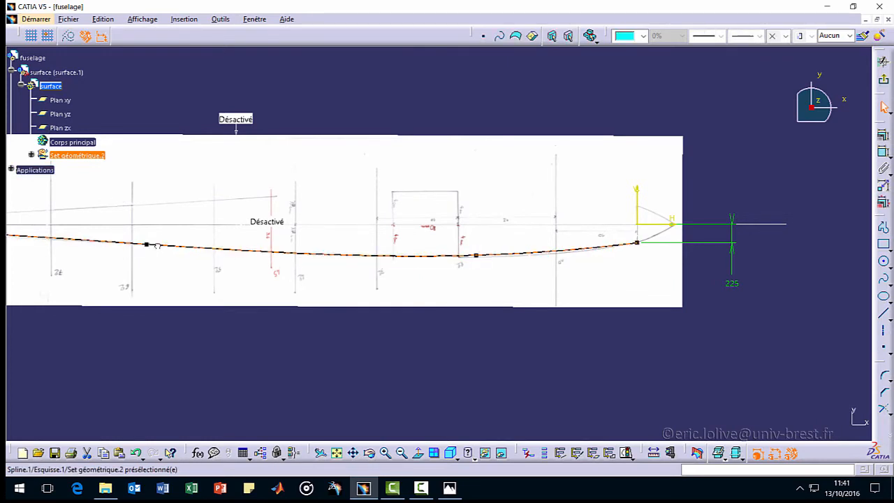
mouse_move(206, 249)
mouse_down()
mouse_move(149, 259)
mouse_move(146, 247)
mouse_move(164, 254)
mouse_move(146, 253)
mouse_move(118, 198)
mouse_move(175, 248)
mouse_up()
key(ctrl+z)
click(148, 254)
key(ctrl+z)
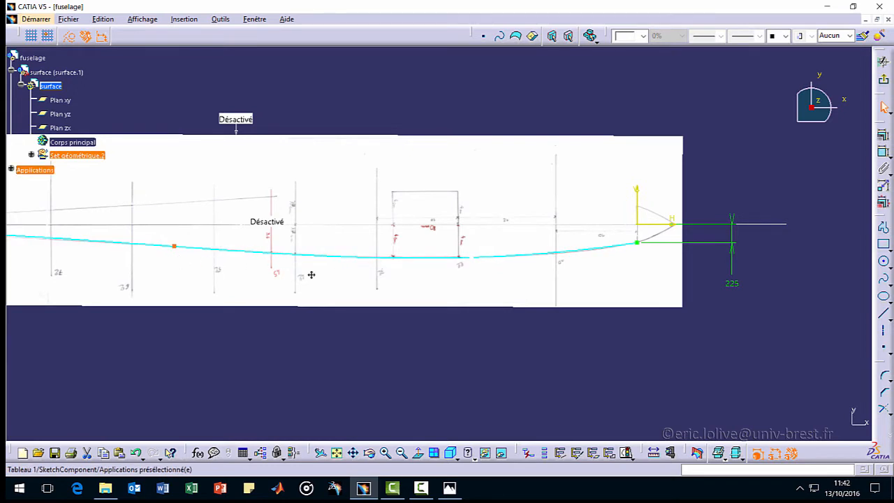
Add a control point to the spline after Point de passage.3, on the outline between that point and the tail end.
middle_drag(309, 275, 534, 289)
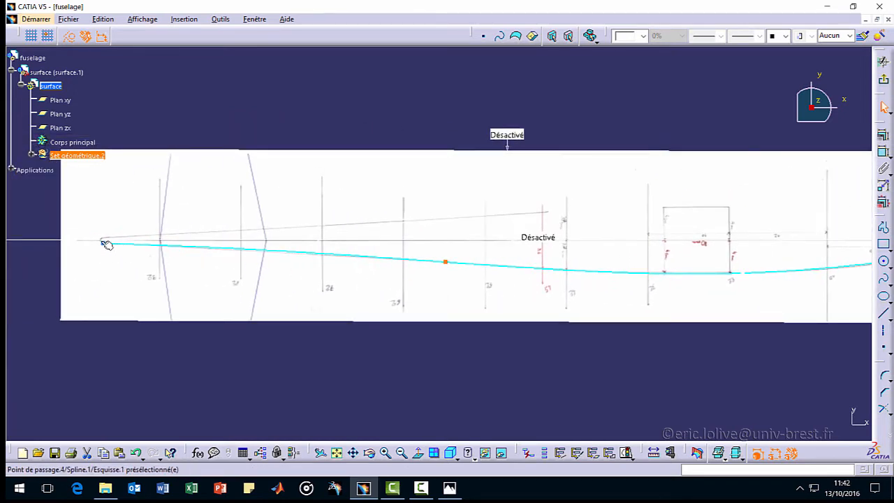
middle_drag(414, 266, 348, 257)
double_click(262, 248)
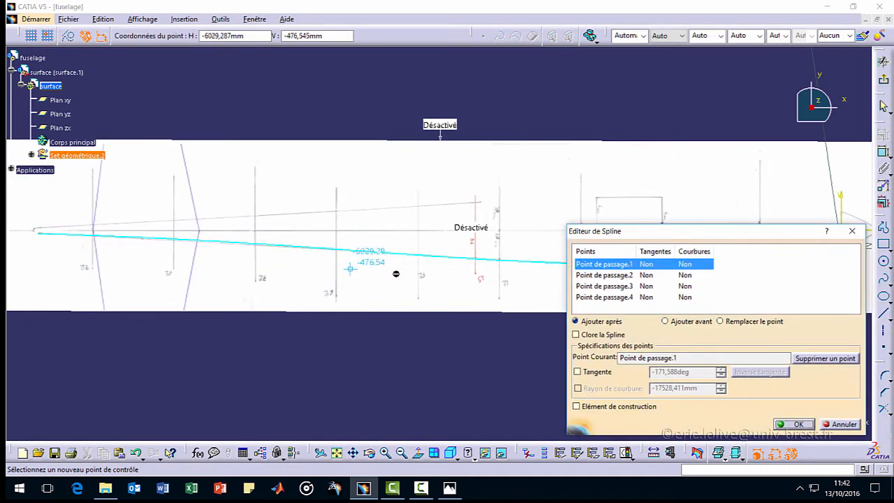
click(615, 286)
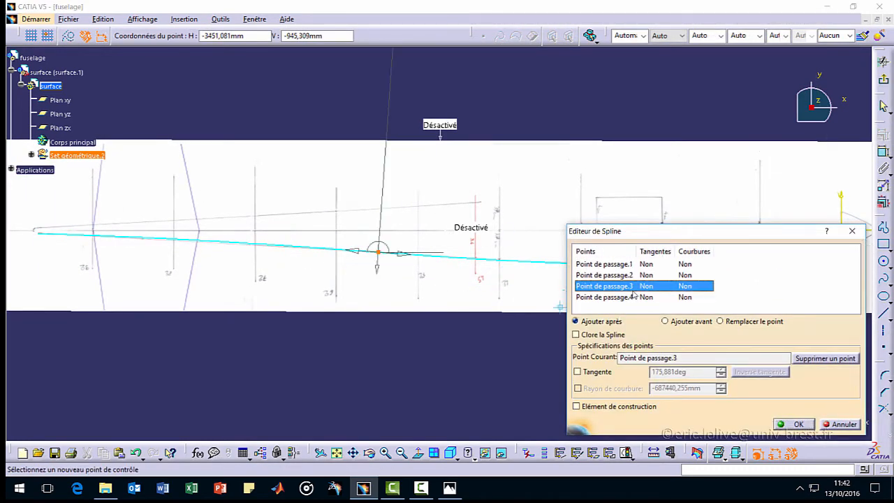
click(216, 244)
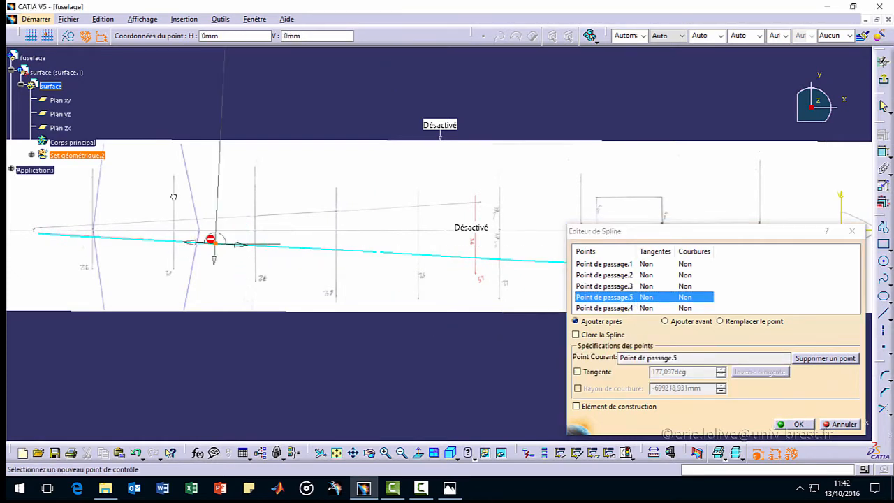
click(783, 423)
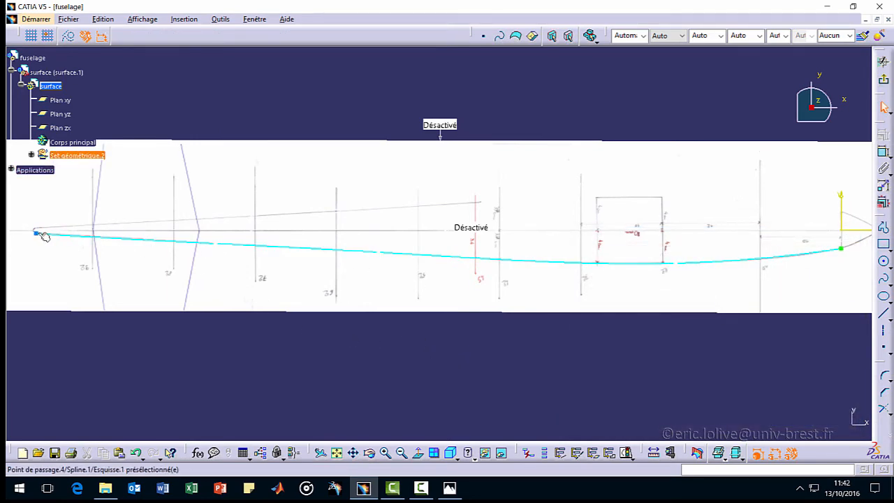
Align the spline's tail end point and the added control point with the drawn outline, and exit the sketch.
middle_drag(43, 236, 605, 209)
drag(168, 253, 165, 250)
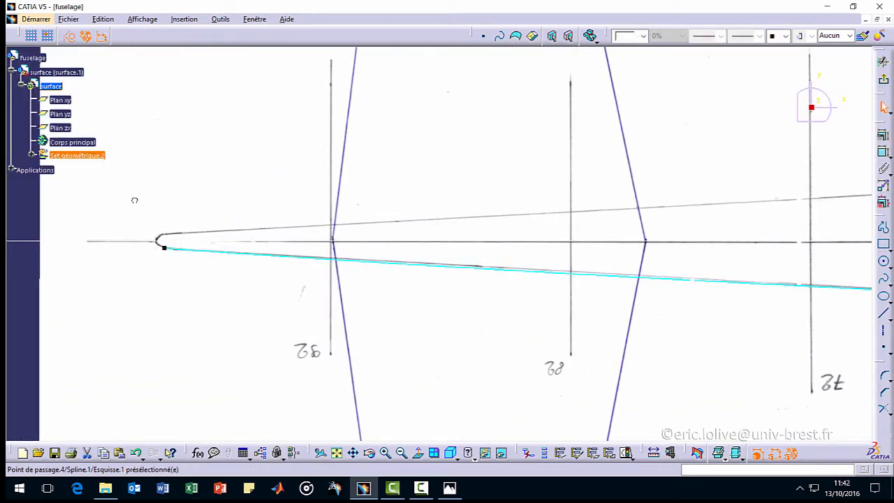
mouse_move(134, 201)
middle_down()
mouse_move(142, 281)
mouse_move(332, 309)
middle_up()
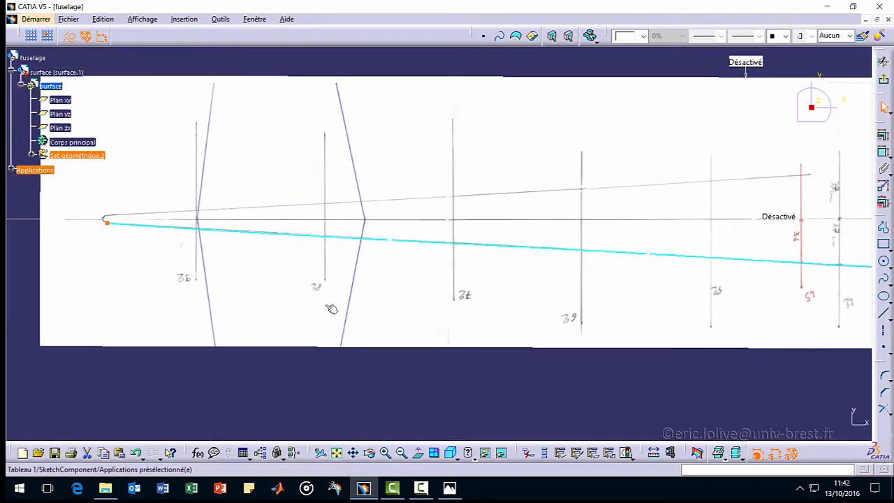
click(391, 240)
middle_drag(500, 287, 482, 315)
middle_drag(754, 327, 359, 303)
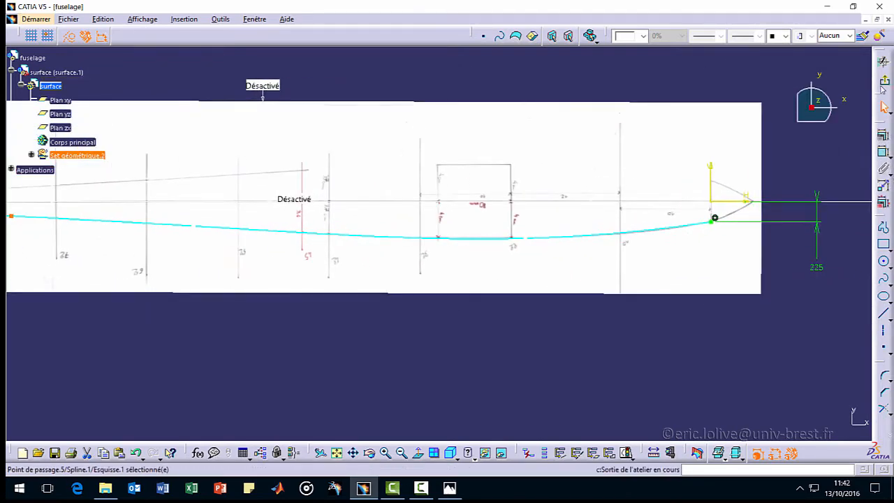
click(883, 83)
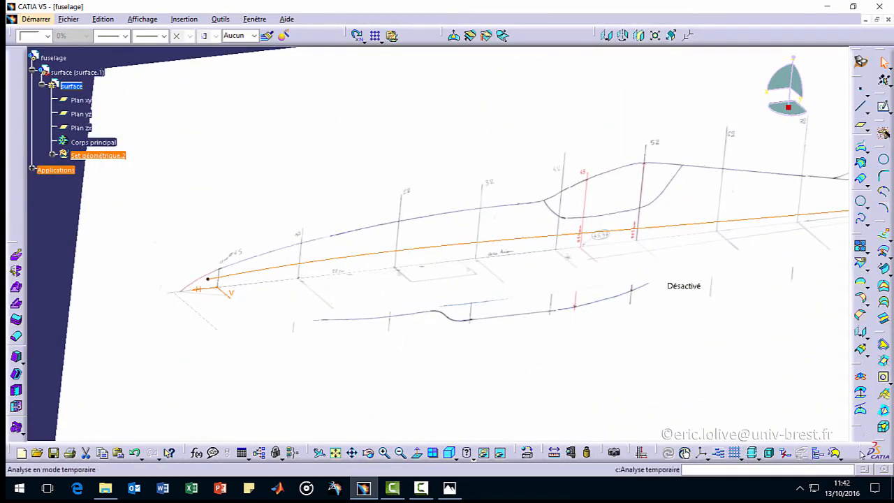
Create a curvature analysis on the fuselage outline curve, showing the comb and envelope with automatic amplitude.
drag(776, 482, 784, 489)
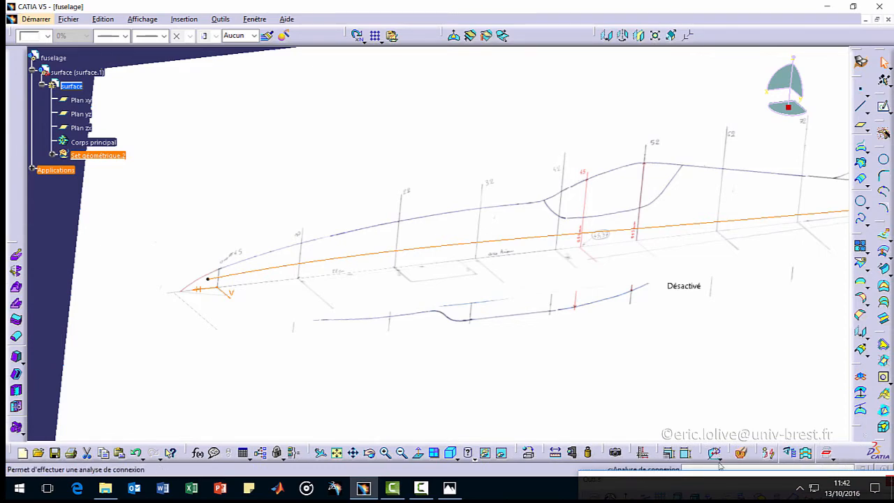
drag(720, 467, 385, 394)
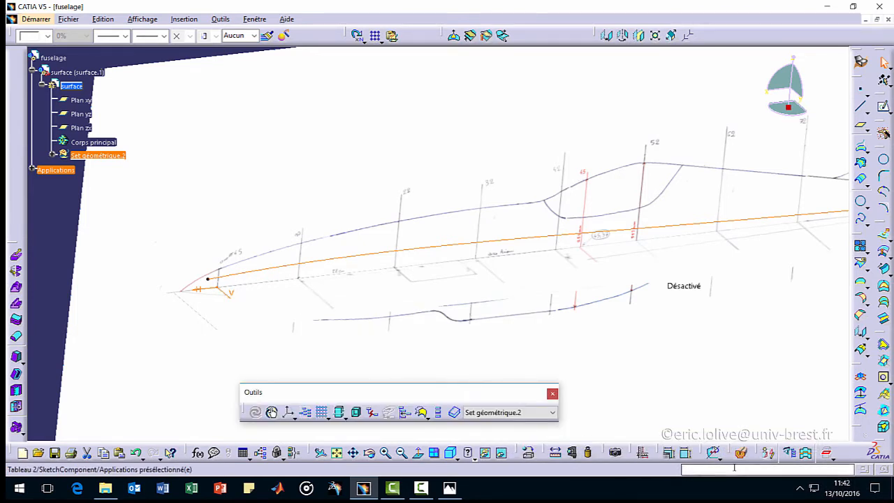
click(718, 454)
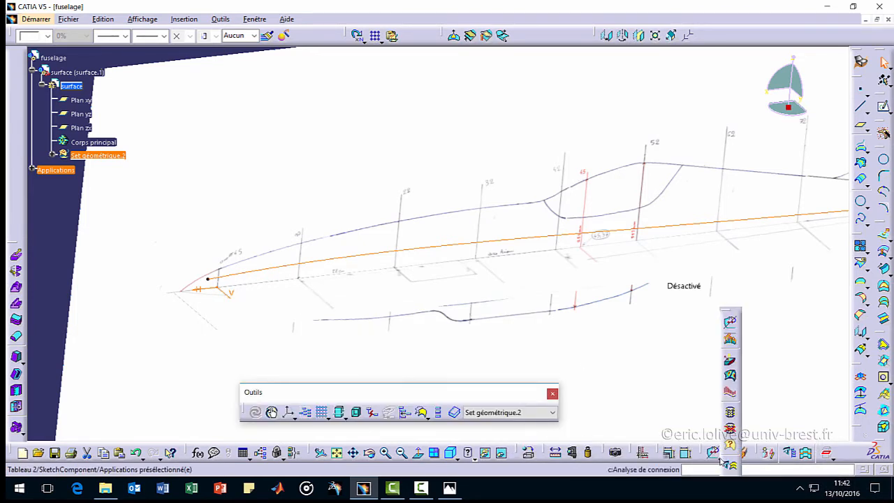
click(729, 398)
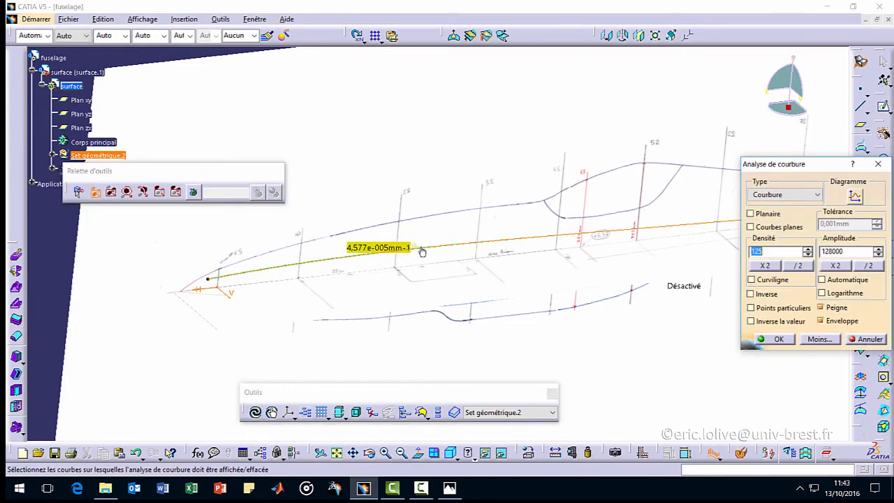
click(845, 286)
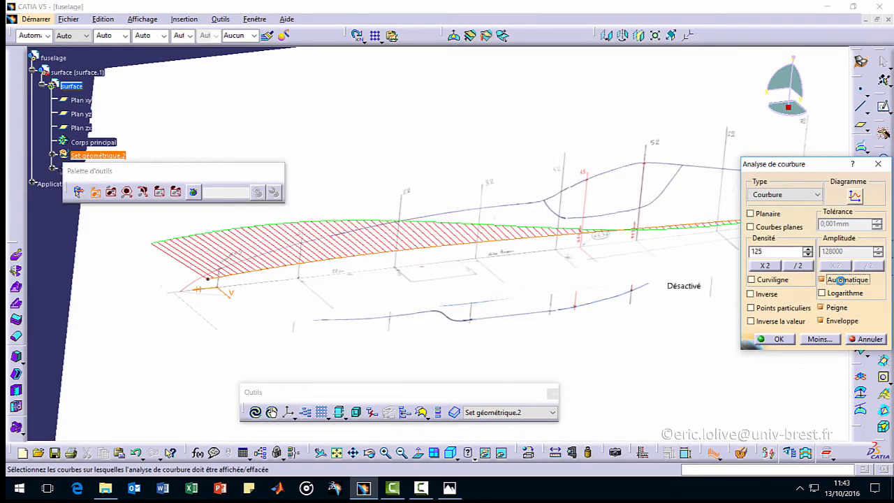
middle_drag(559, 222, 460, 245)
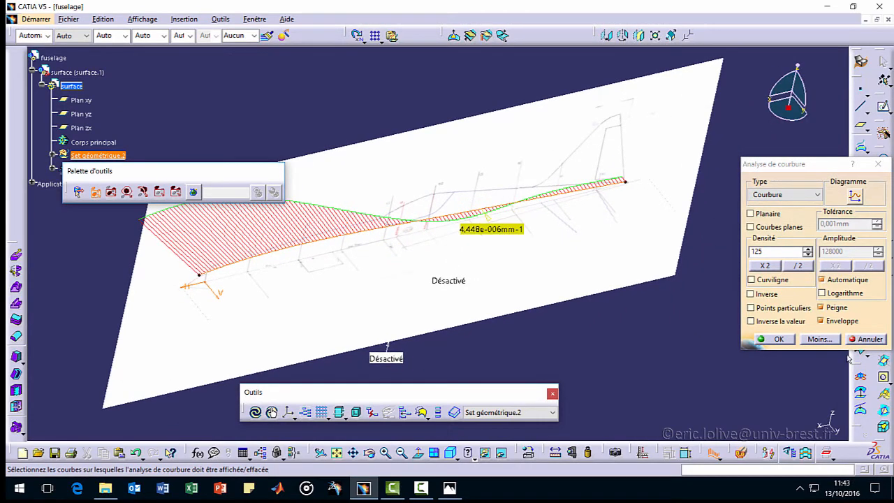
click(779, 340)
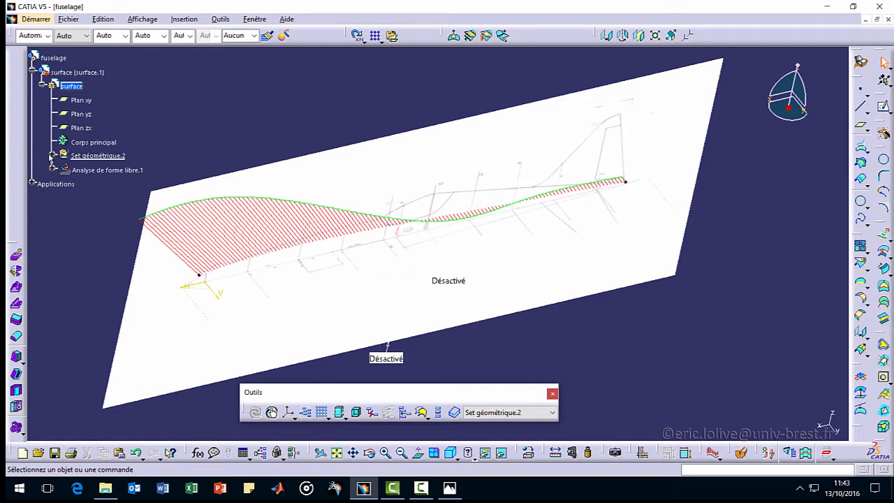
Reopen the outline sketch, shift the spline's third control point slightly to smooth the curvature comb, and exit the sketch.
click(53, 155)
double_click(90, 183)
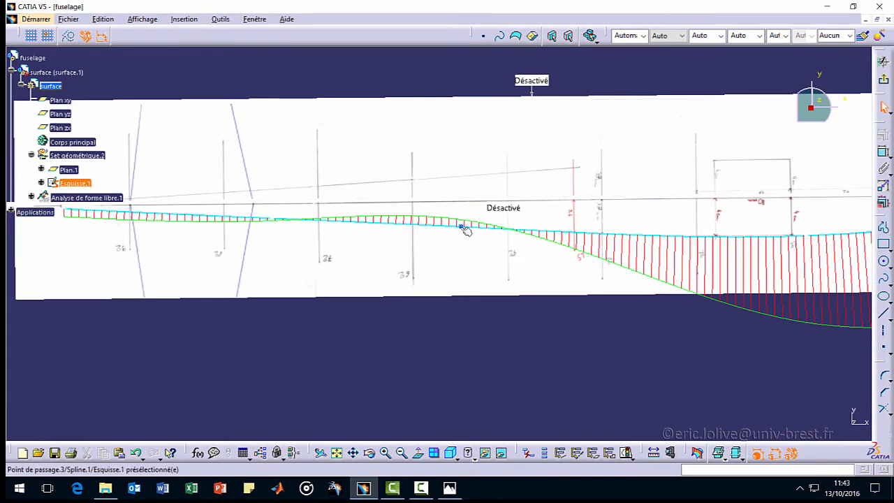
mouse_move(462, 226)
mouse_down()
mouse_move(372, 184)
mouse_move(458, 229)
mouse_up()
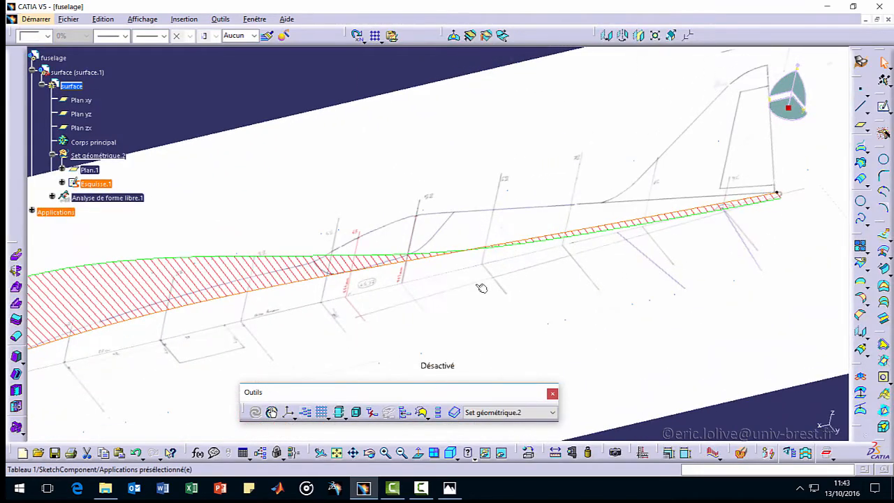
middle_drag(521, 287, 626, 264)
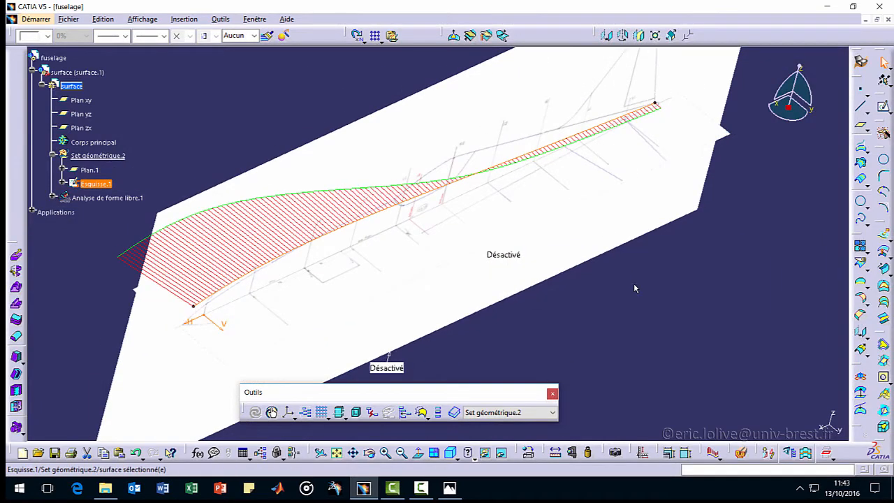
Delete the curvature analysis of the fuselage outline curve from the free-form analysis set.
click(53, 198)
click(108, 211)
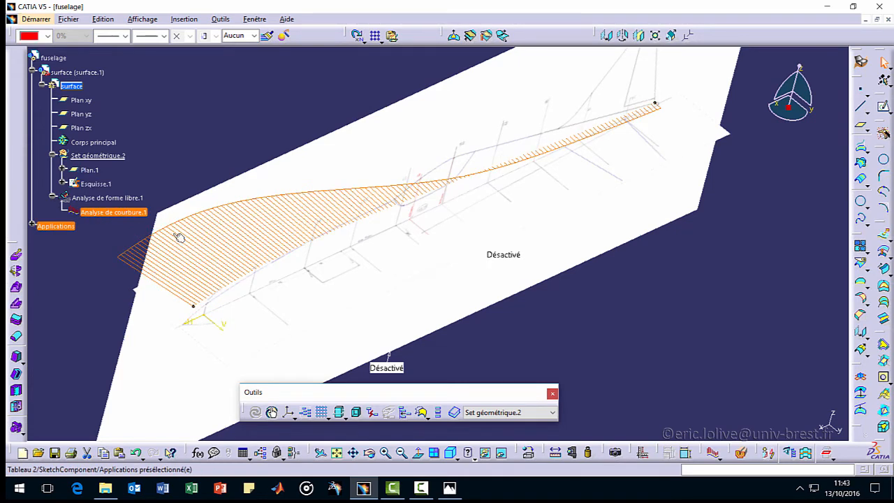
key(Delete)
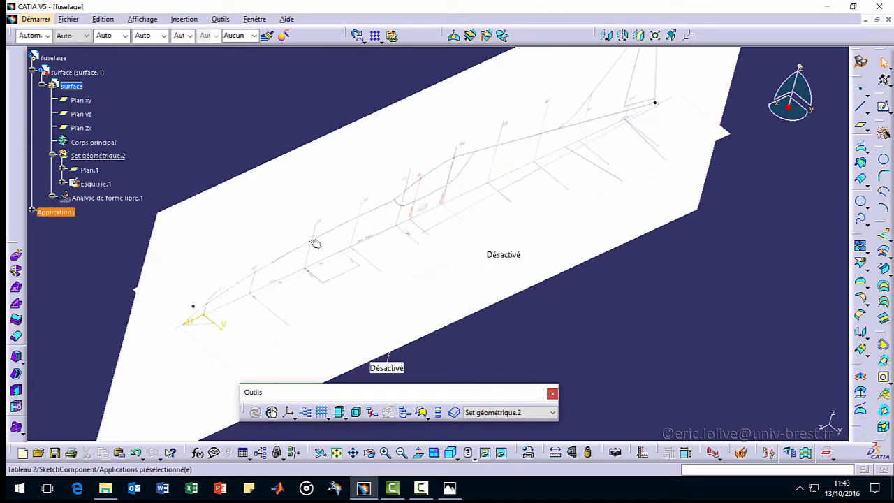
Colour the top-view outline sketch Esquisse.1 cyan.
middle_drag(260, 208, 204, 151)
click(108, 185)
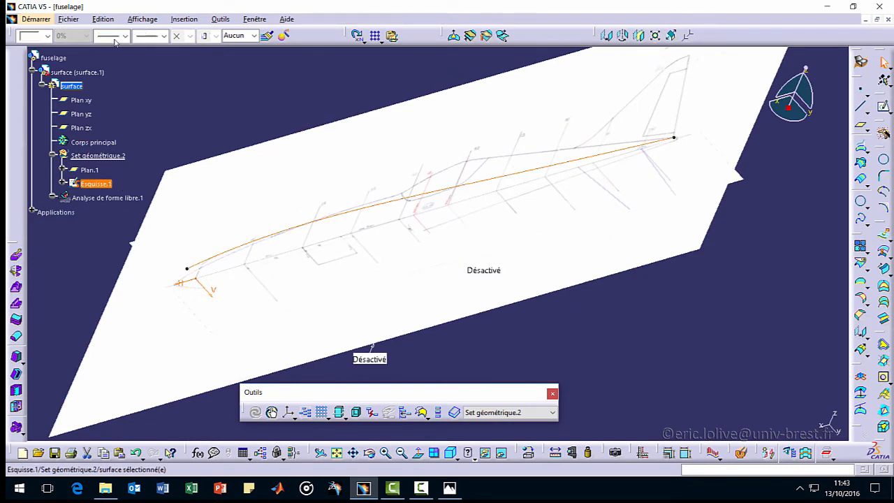
click(48, 37)
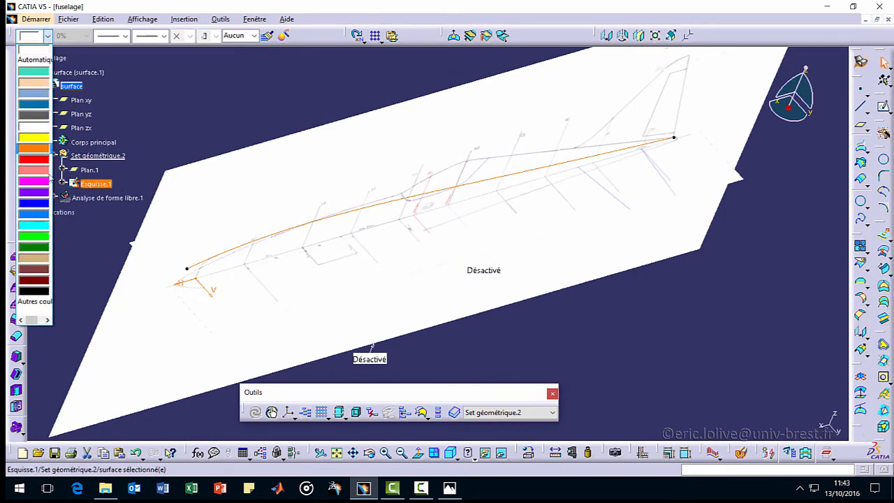
click(43, 225)
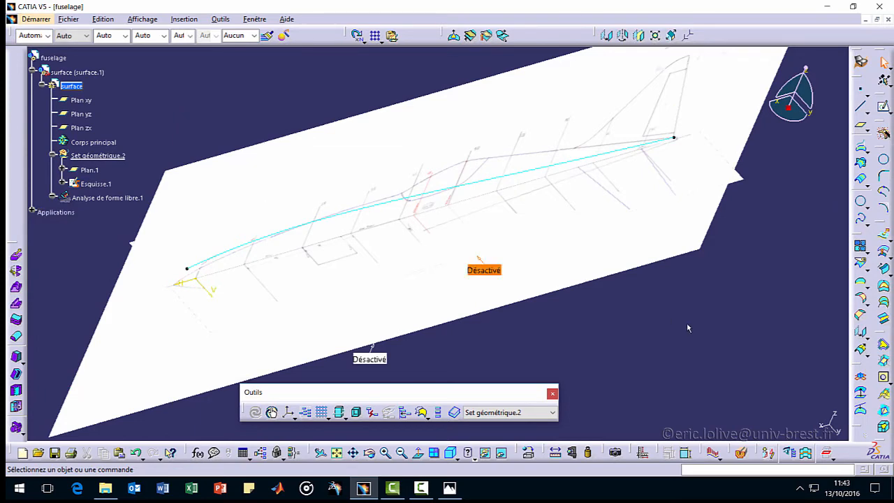
Mirror the outline sketch Esquisse.1 about the ZX plane as a surface-type symmetry.
middle_drag(688, 323, 505, 253)
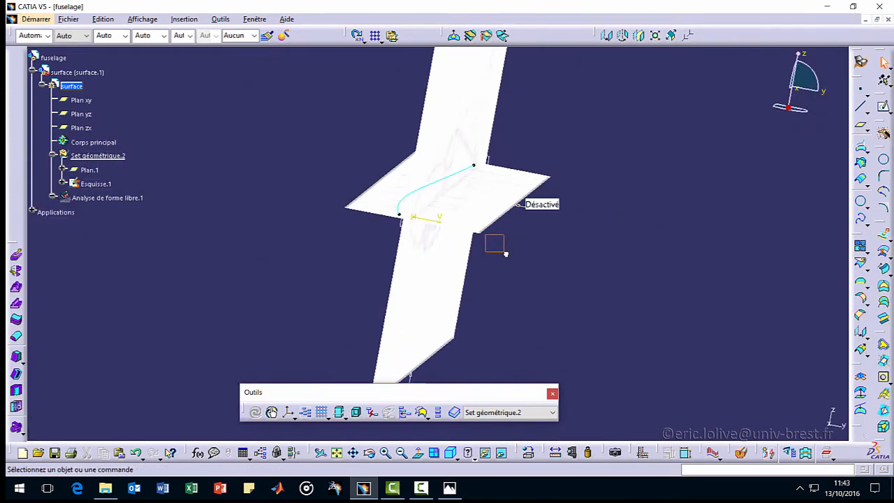
middle_drag(324, 173, 316, 224)
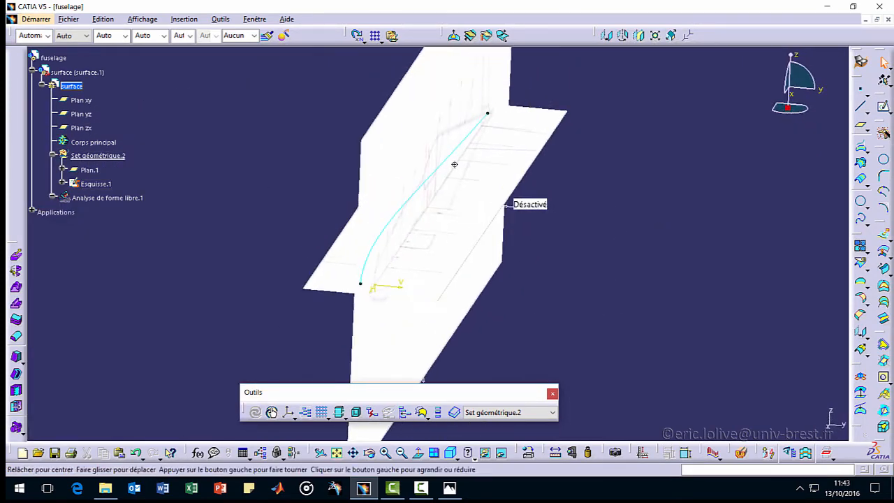
middle_drag(454, 164, 538, 261)
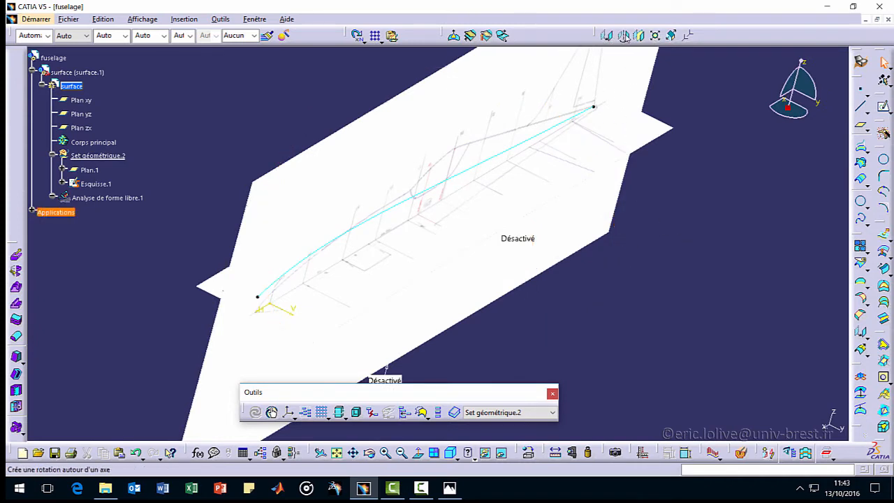
click(638, 35)
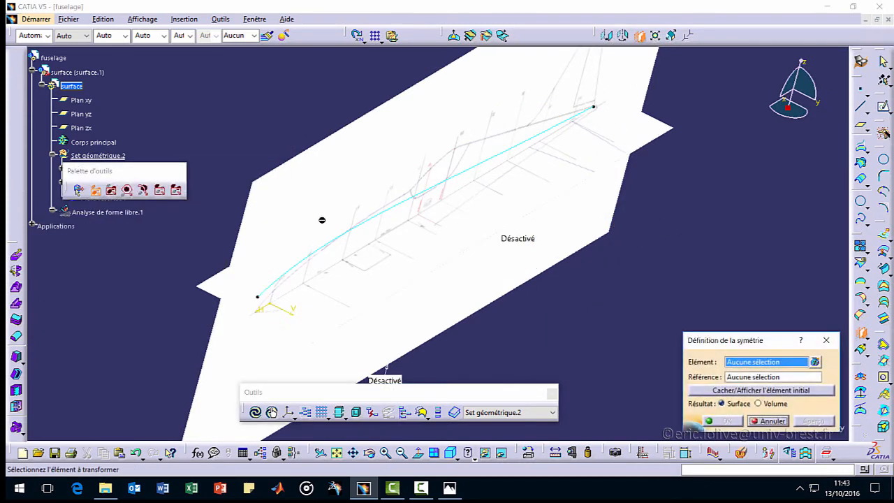
click(384, 217)
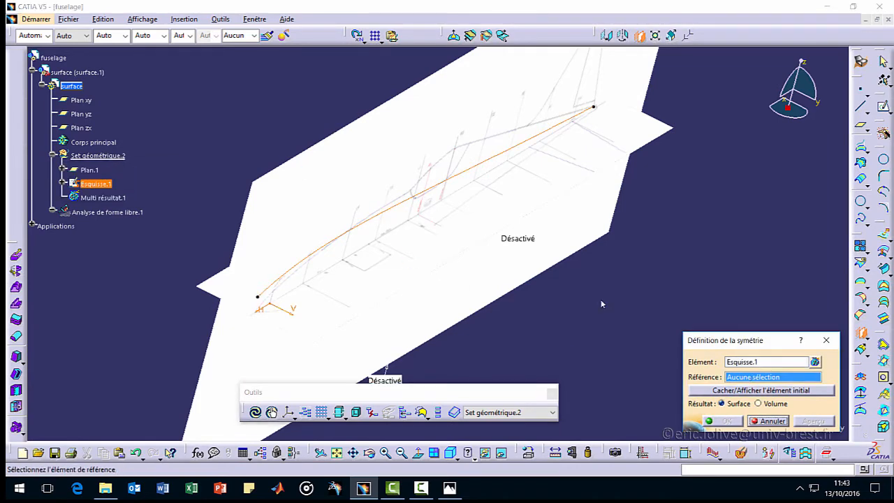
right_click(769, 377)
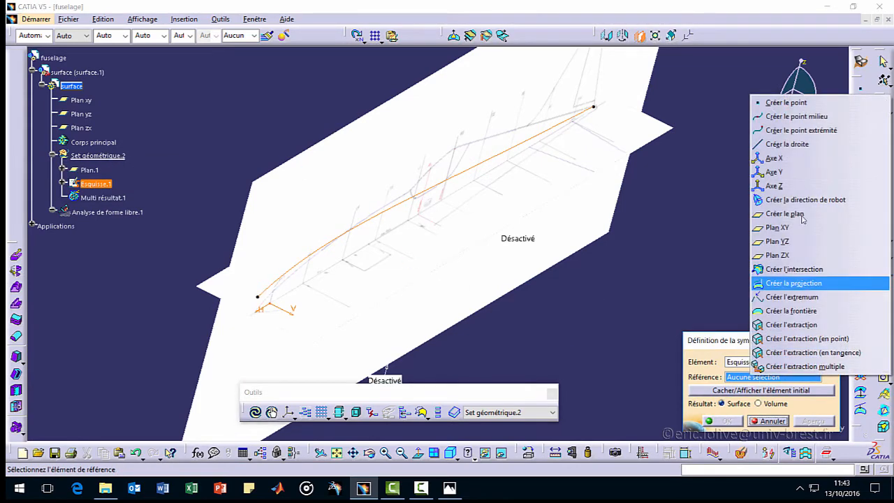
click(778, 255)
click(722, 420)
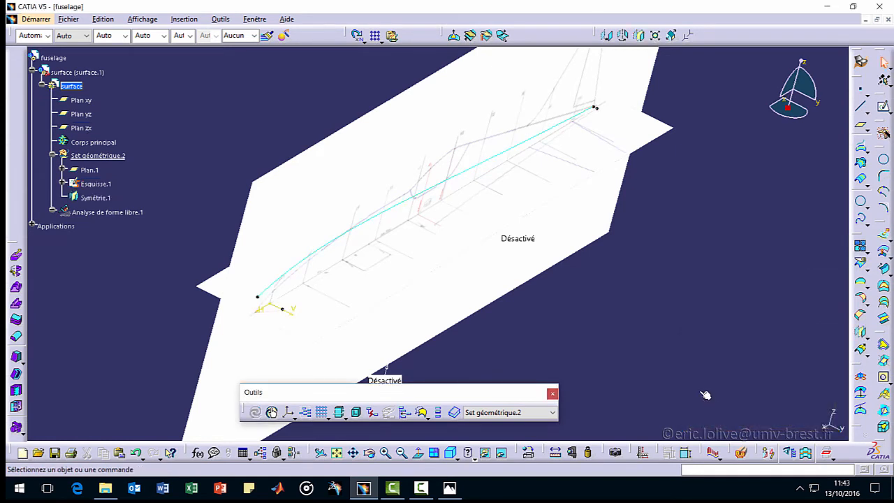
Colour the mirrored outline curve yellow.
click(312, 300)
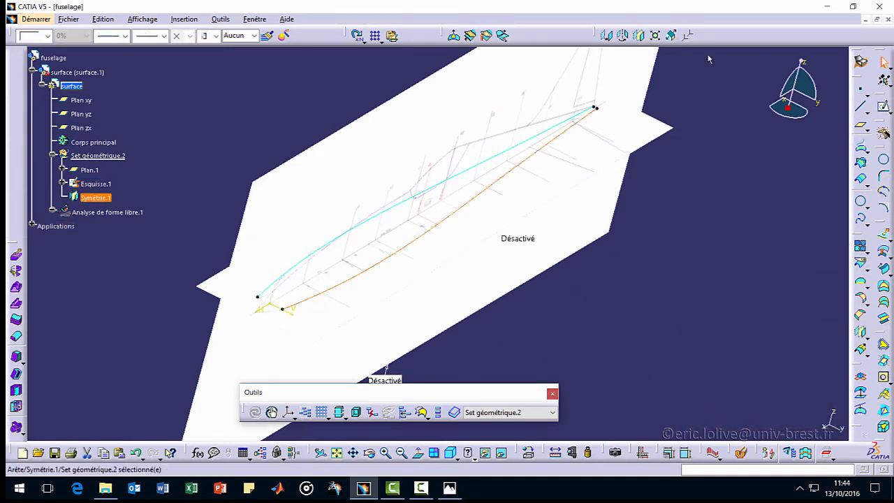
click(48, 36)
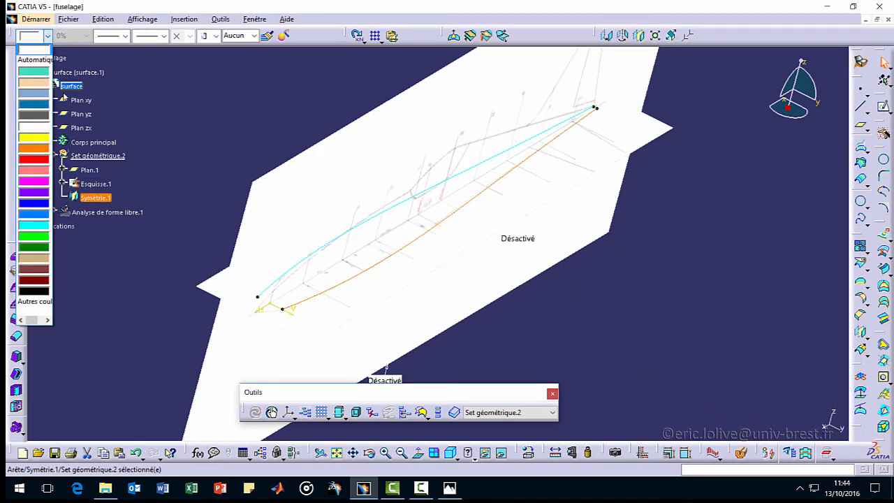
click(34, 137)
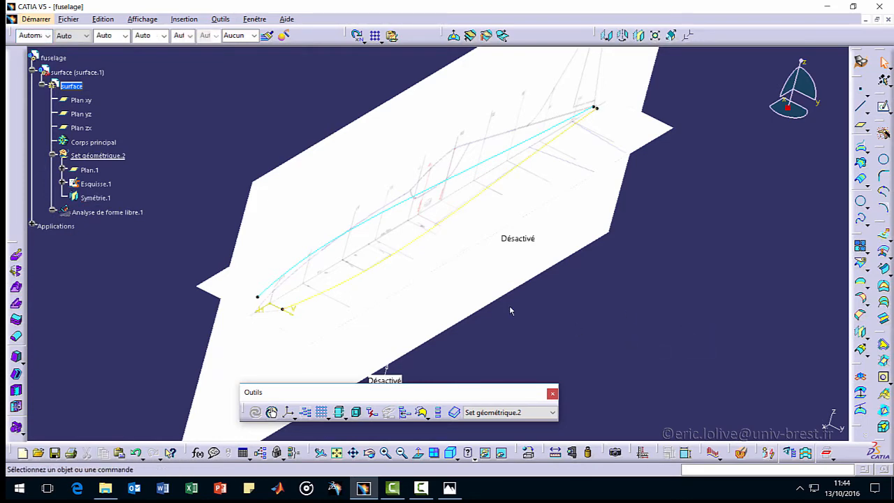
Start a new sketch on Plan zx, over the side-view image.
middle_drag(356, 259, 427, 288)
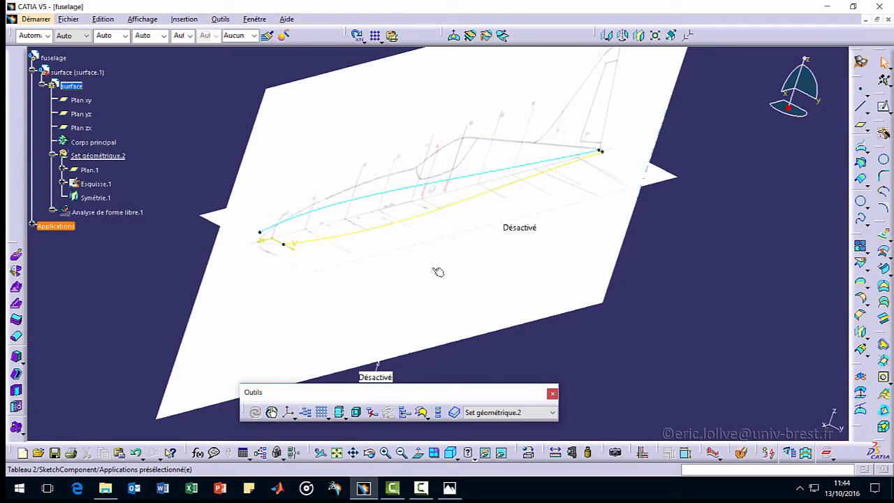
mouse_move(700, 317)
middle_down()
mouse_move(688, 294)
mouse_move(755, 206)
middle_up()
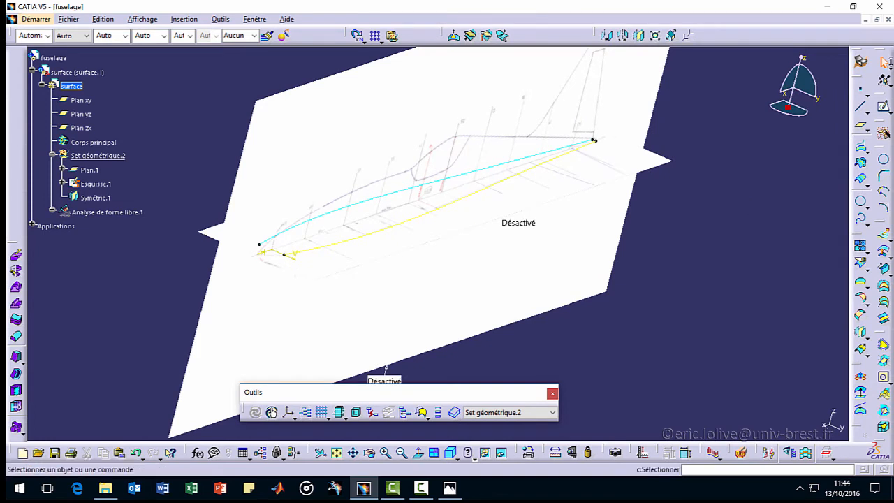
click(884, 106)
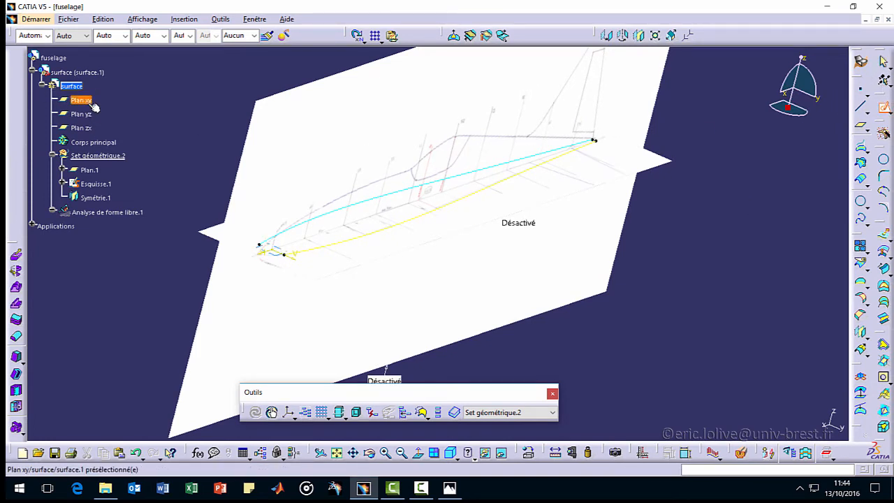
click(88, 129)
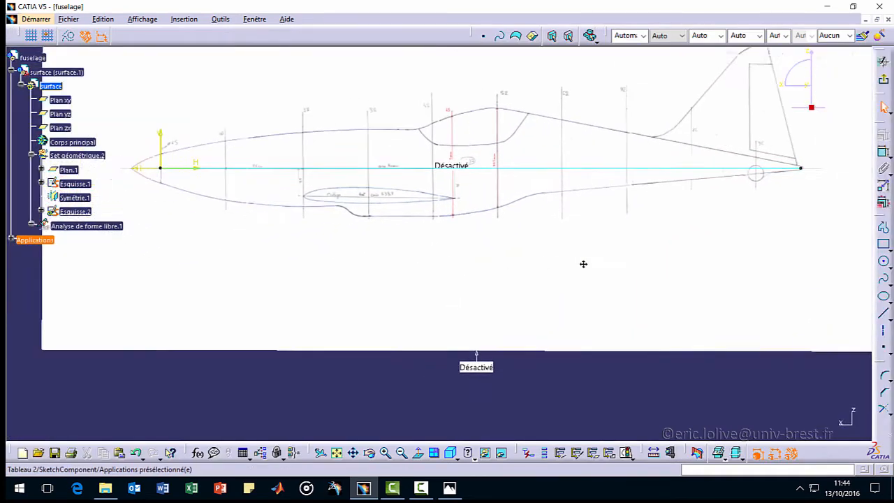
Draw a spline along the fuselage's upper side-view outline, from the vertical axis near the nose to the tail end.
middle_drag(372, 209, 349, 209)
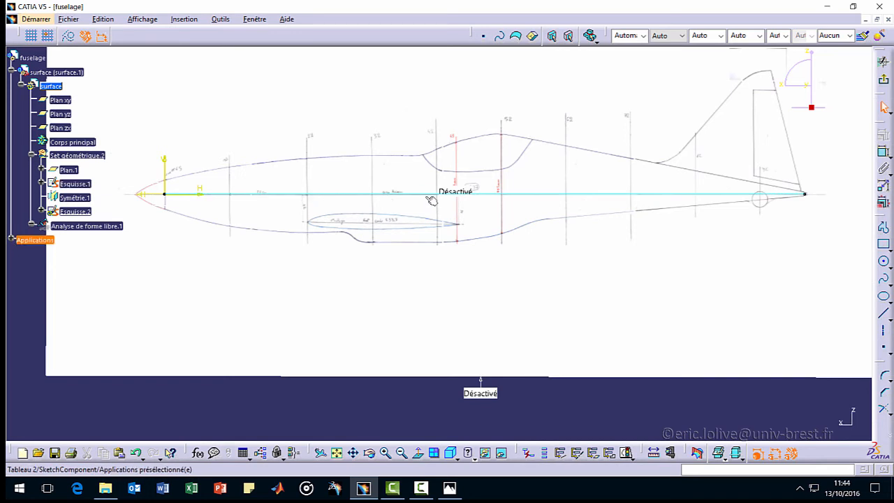
click(885, 281)
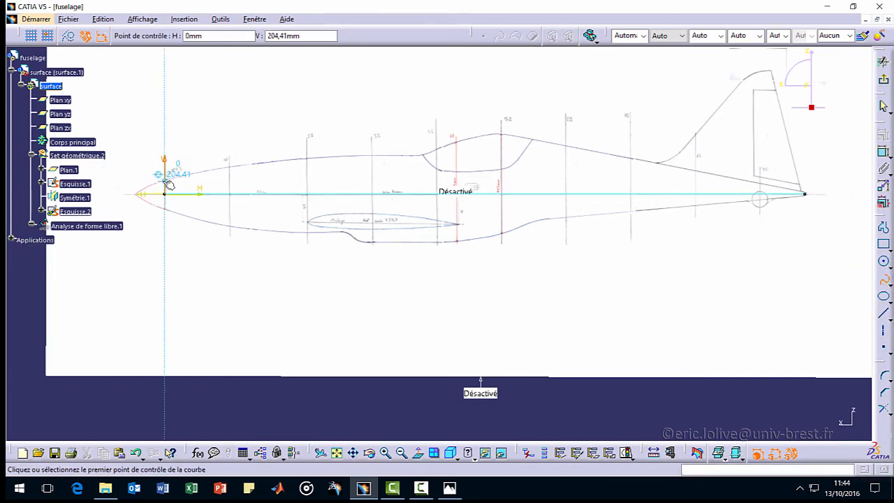
click(169, 183)
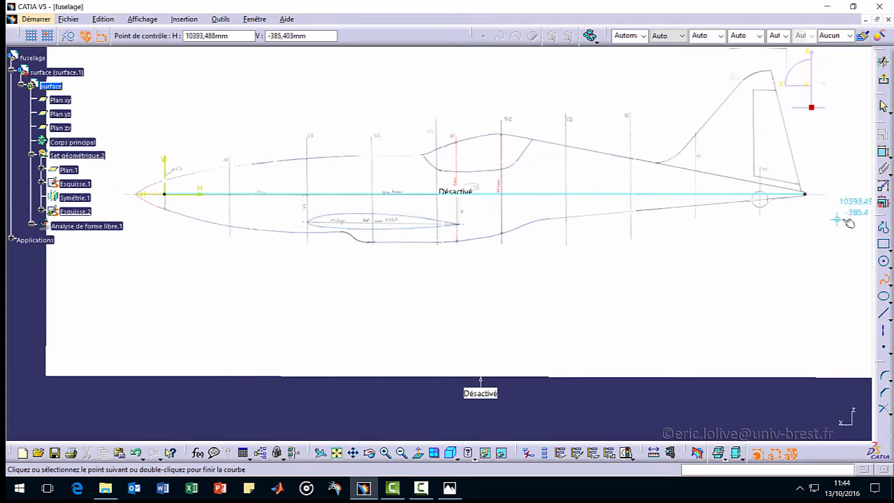
middle_drag(797, 193, 440, 59)
middle_drag(439, 62, 441, 298)
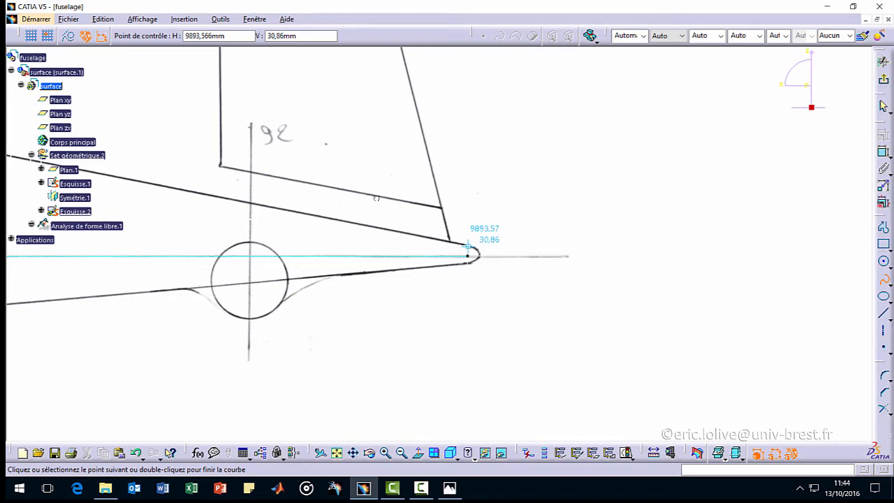
double_click(468, 246)
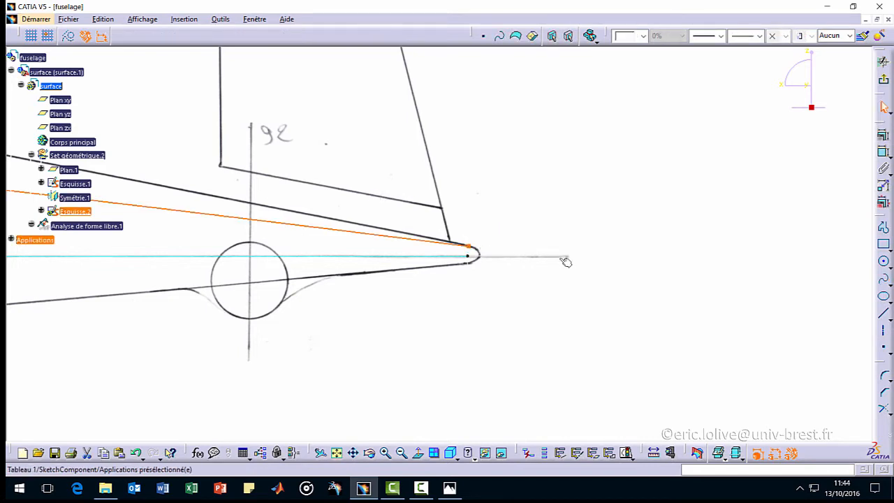
Constrain the spline's tail end point to be coincident with Plan.1.
click(468, 246)
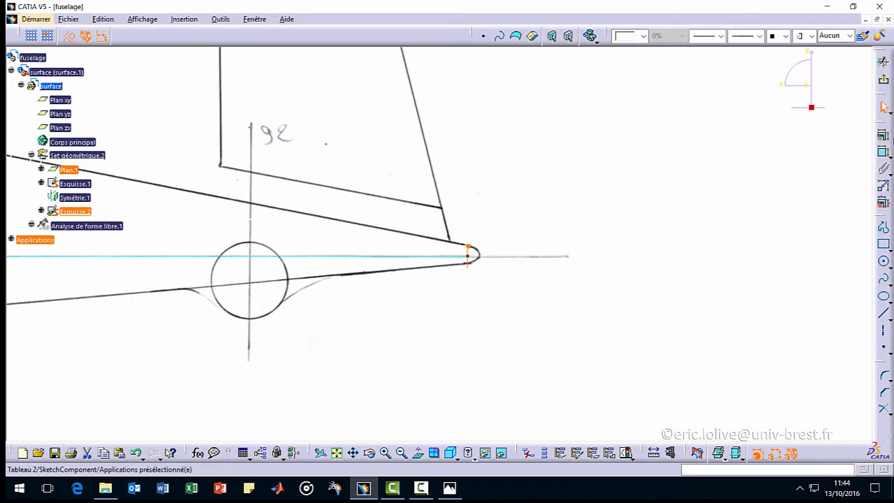
click(883, 134)
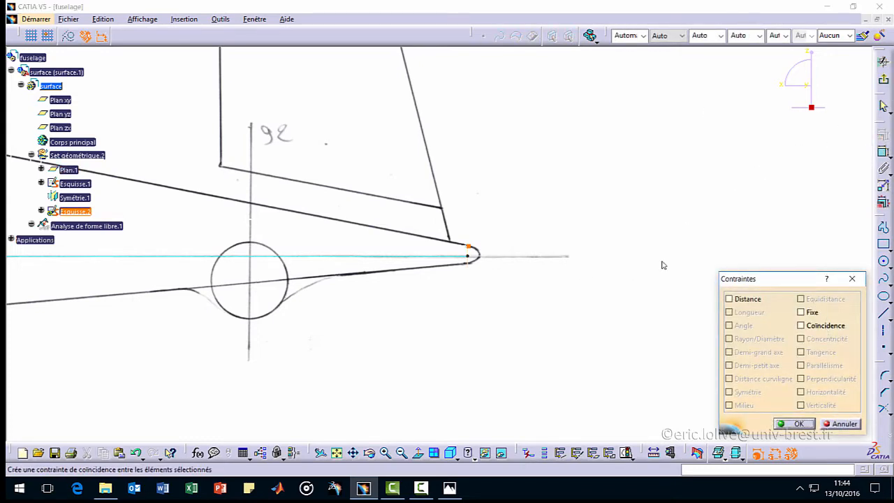
click(801, 326)
click(797, 424)
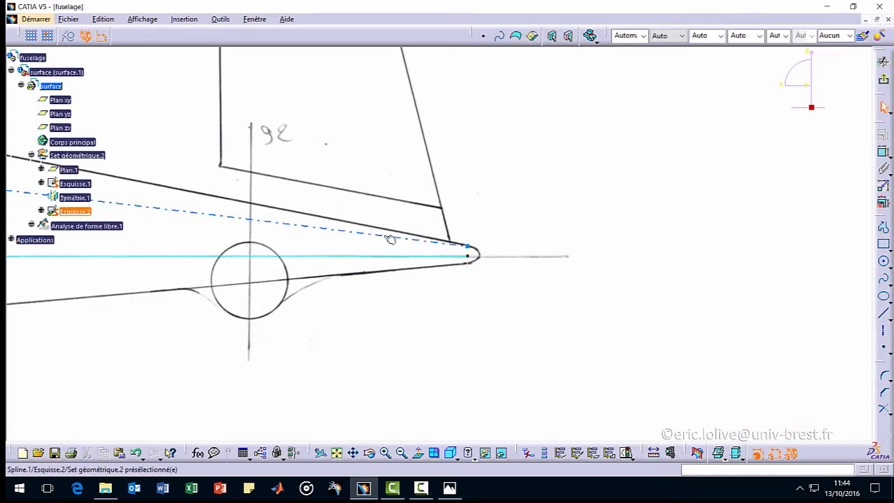
Colour the upper outline spline dark red.
click(392, 236)
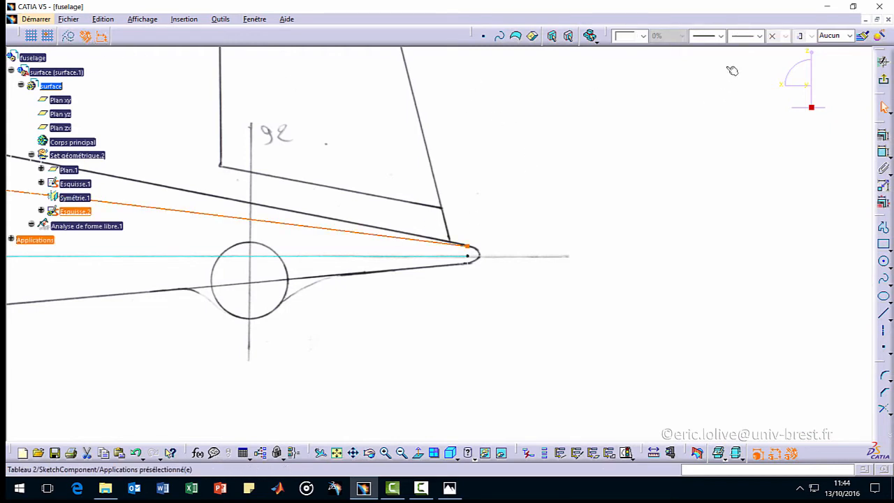
click(642, 37)
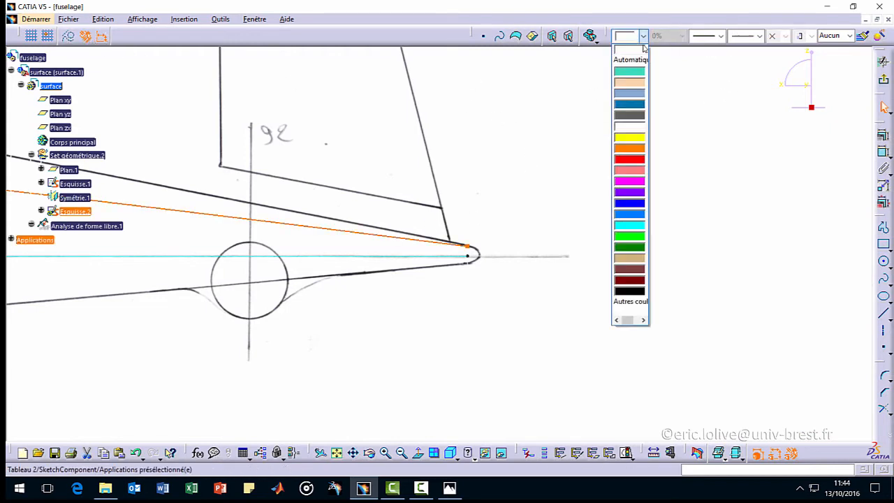
click(634, 273)
click(508, 222)
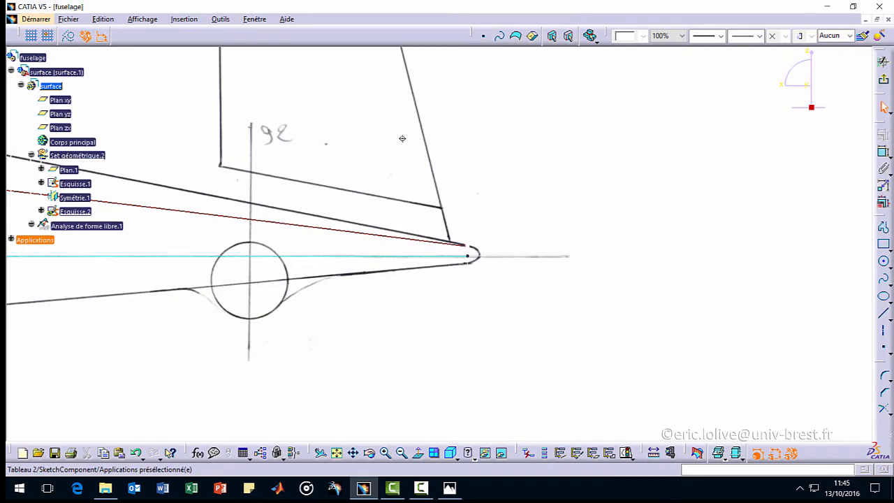
Dimension the spline's nose point from the horizontal axis and set the distance to 225 mm.
mouse_move(517, 175)
middle_down()
mouse_move(513, 328)
mouse_move(720, 287)
middle_up()
mouse_move(478, 265)
middle_down()
mouse_move(681, 245)
mouse_move(599, 235)
mouse_move(420, 84)
mouse_move(496, 212)
middle_up()
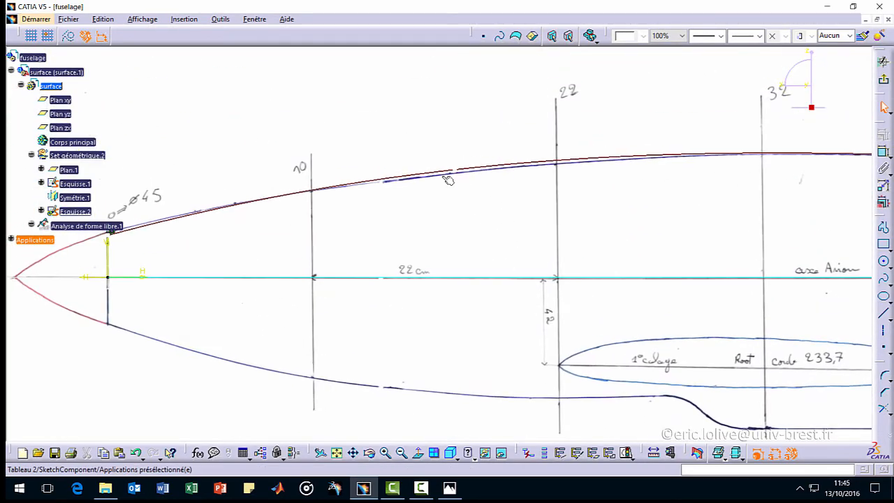
mouse_move(177, 255)
middle_down()
mouse_move(401, 253)
mouse_move(422, 222)
middle_up()
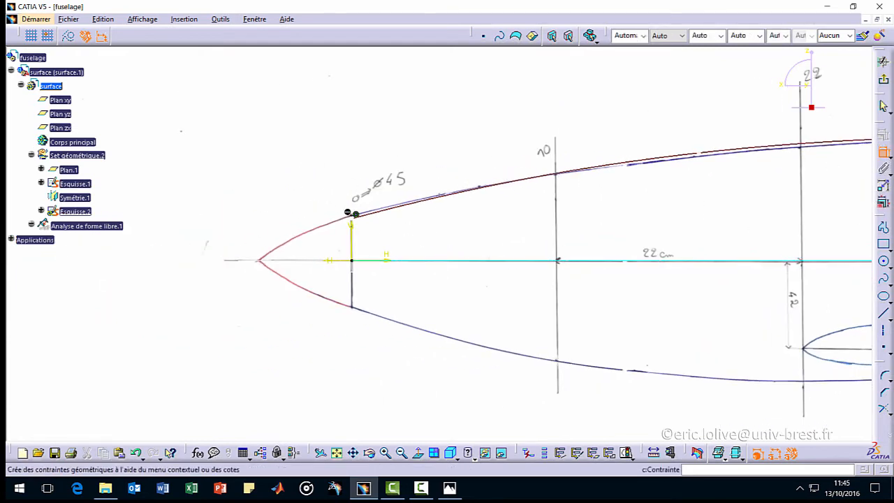
click(355, 218)
click(384, 260)
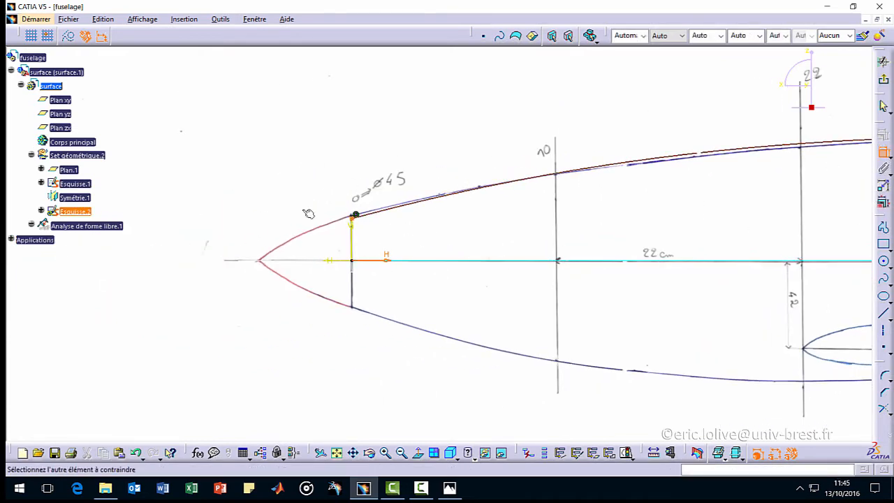
double_click(220, 216)
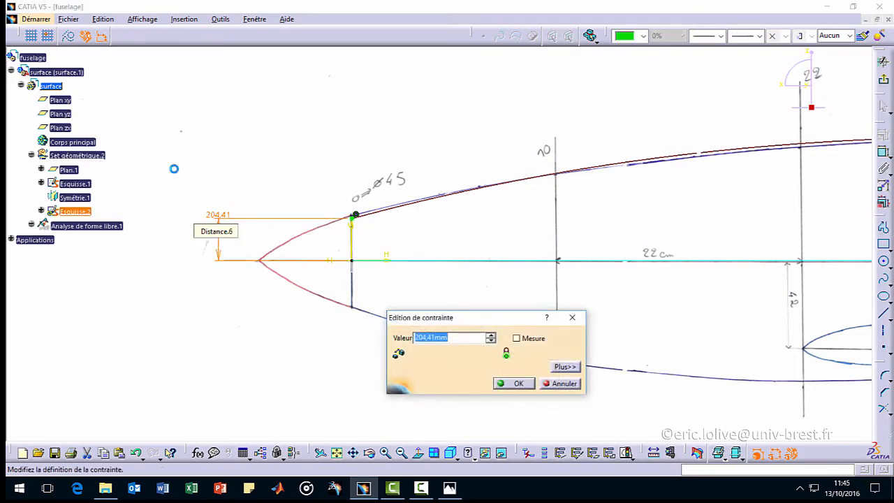
key(Return)
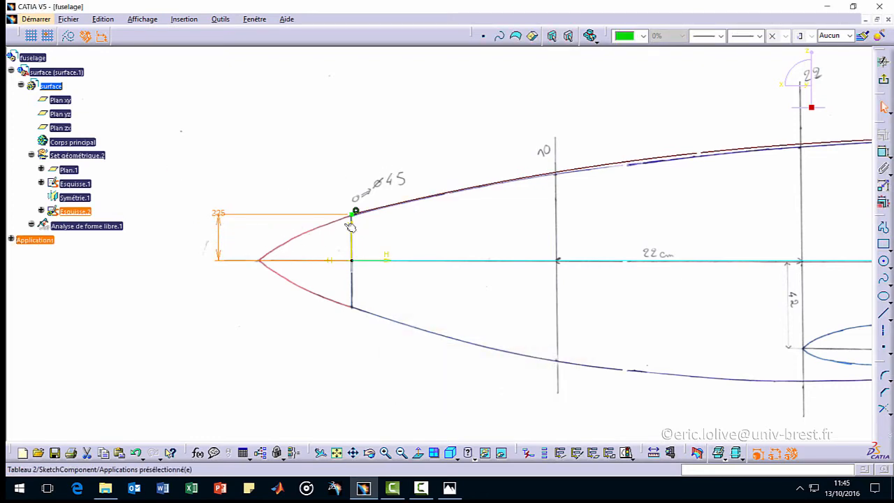
Move the upper outline spline's forward control point onto the traced fuselage outline, and exit the sketch.
middle_drag(601, 210, 266, 213)
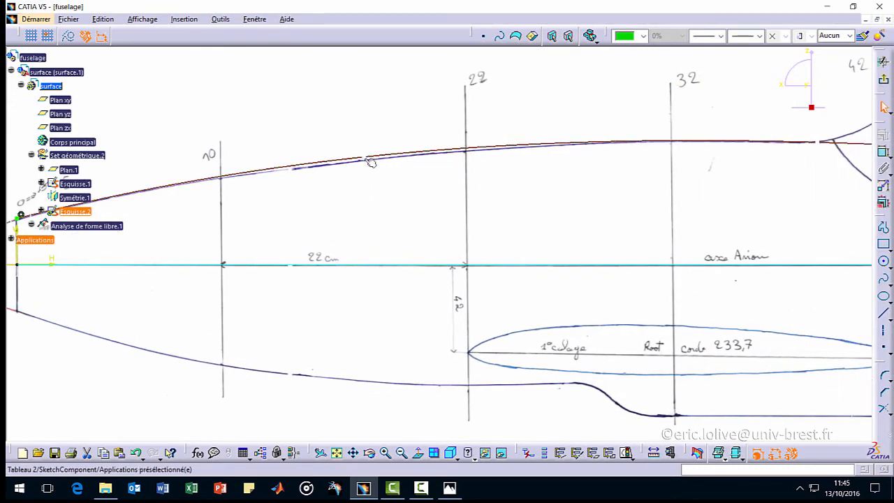
drag(364, 157, 362, 160)
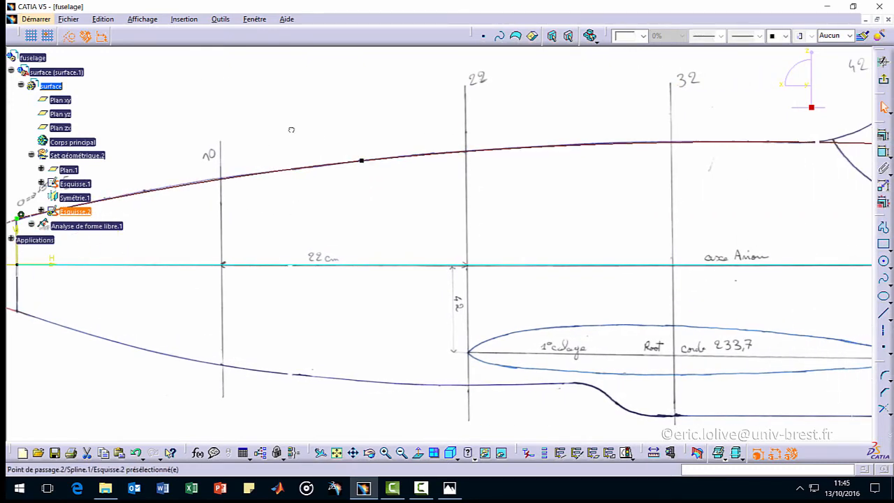
mouse_move(582, 210)
middle_down()
mouse_move(596, 261)
mouse_move(489, 263)
mouse_move(259, 222)
middle_up()
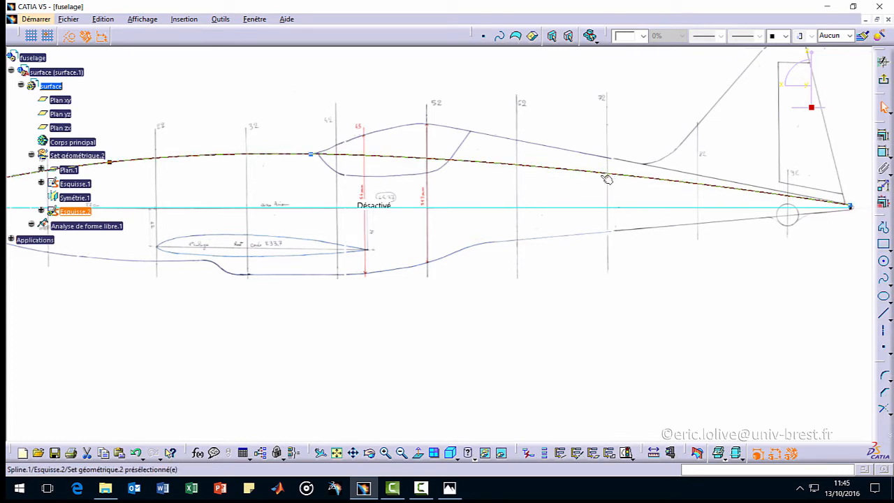
click(883, 82)
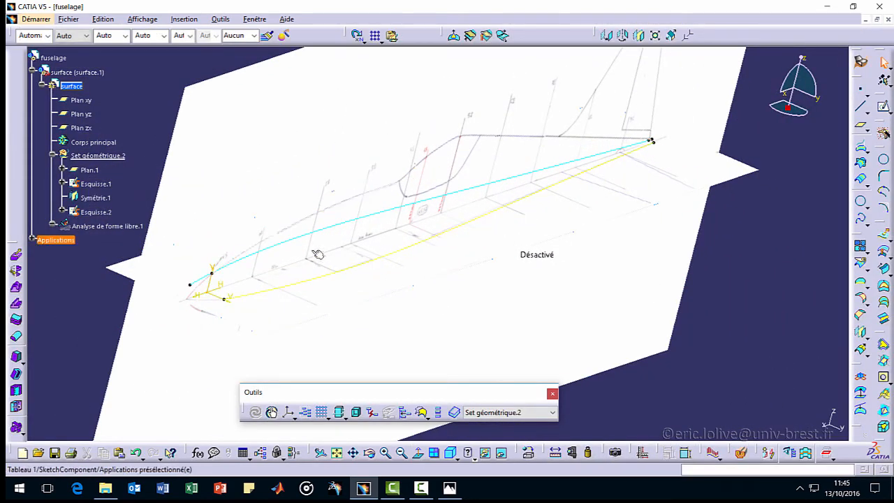
Colour the finished upper outline sketch, Esquisse.2, dark red in the 3D model.
click(440, 175)
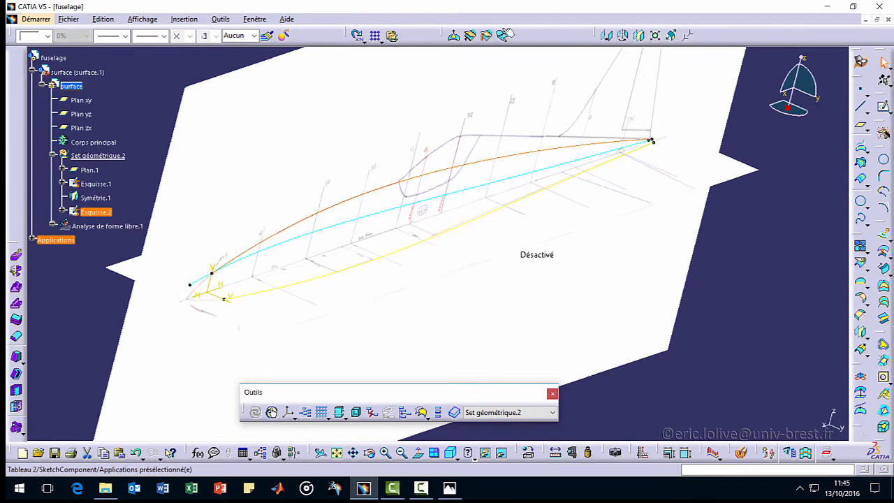
click(47, 36)
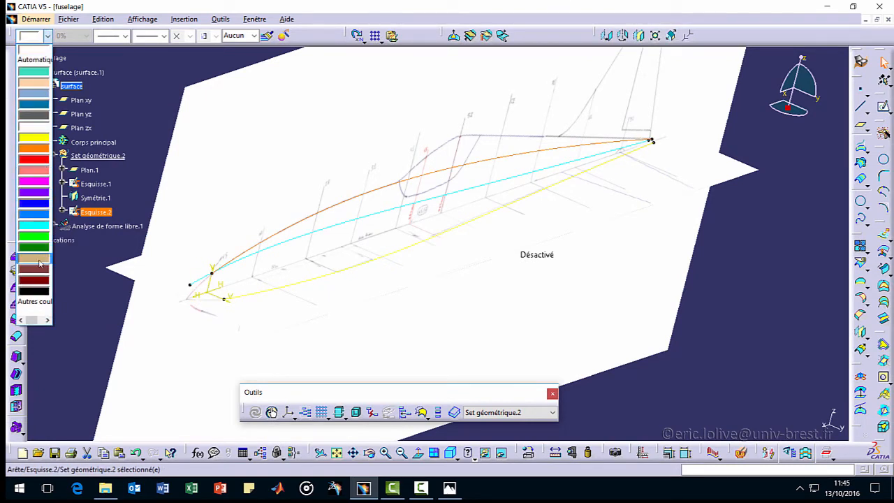
click(33, 281)
click(223, 159)
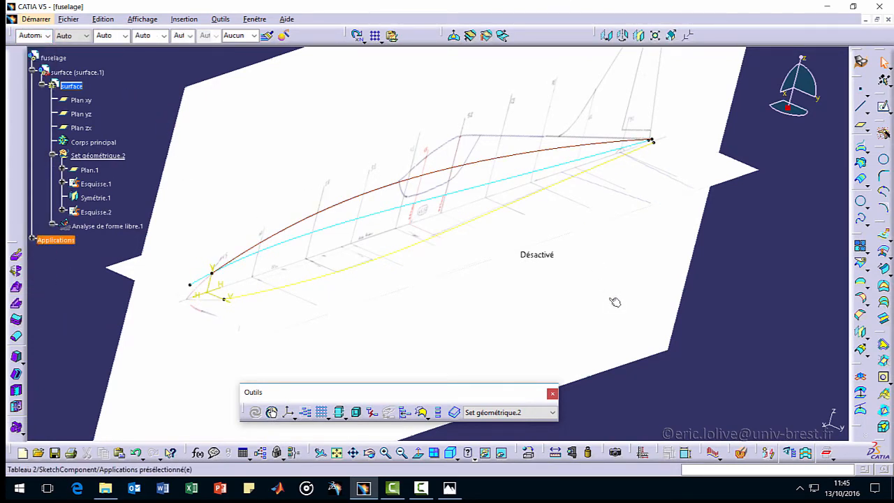
Create a sketch on the reference plane of the fuselage's side-view image.
middle_drag(551, 353, 574, 243)
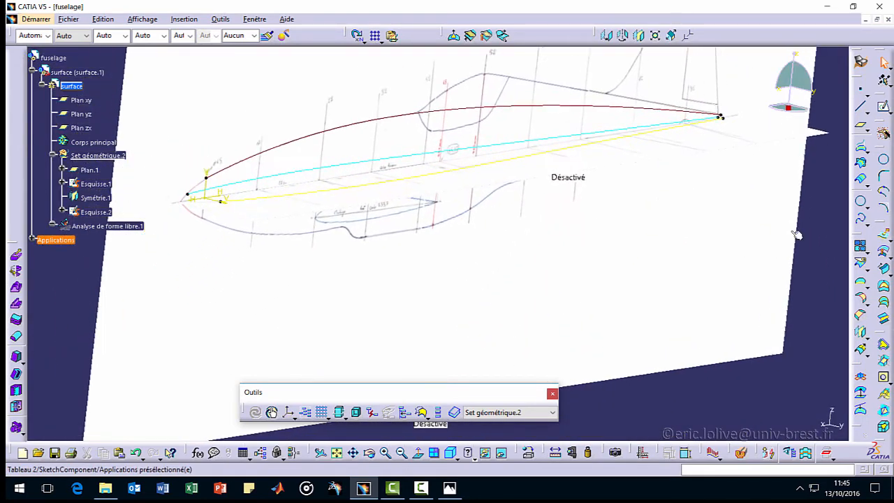
click(861, 106)
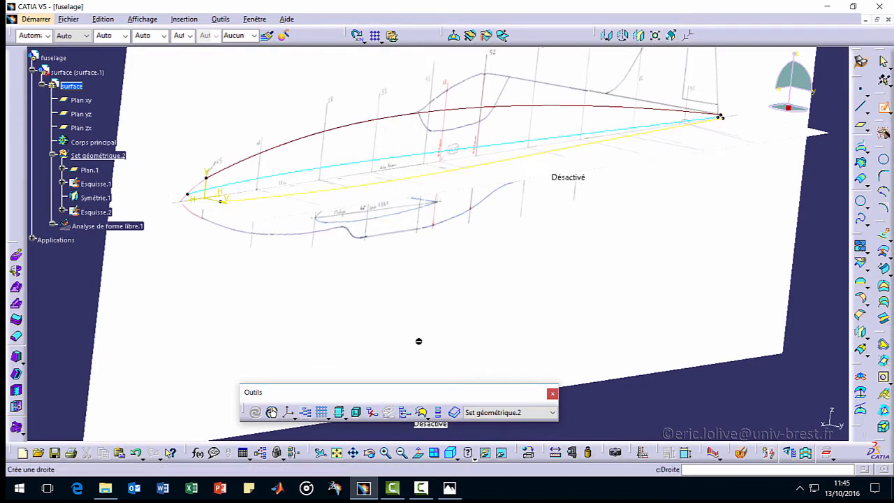
click(89, 116)
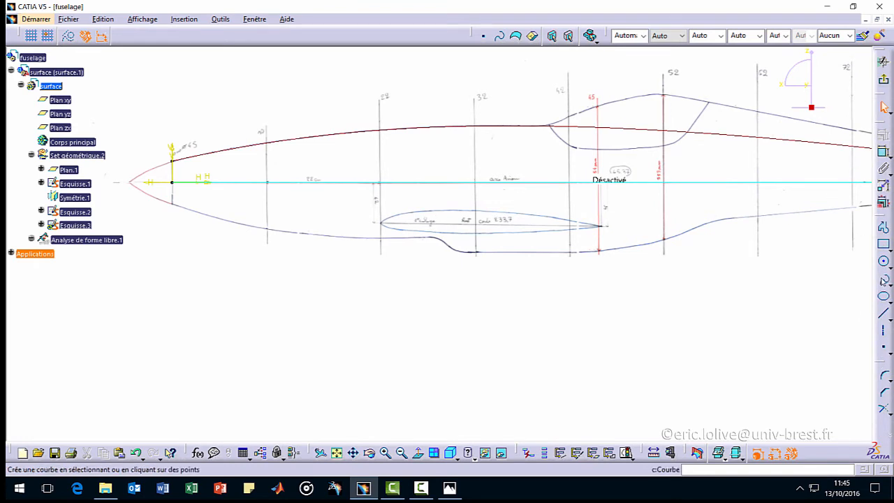
Draw a four-point spline along the fuselage's lower side-view outline, from the vertical axis near the nose to the tail end.
click(883, 279)
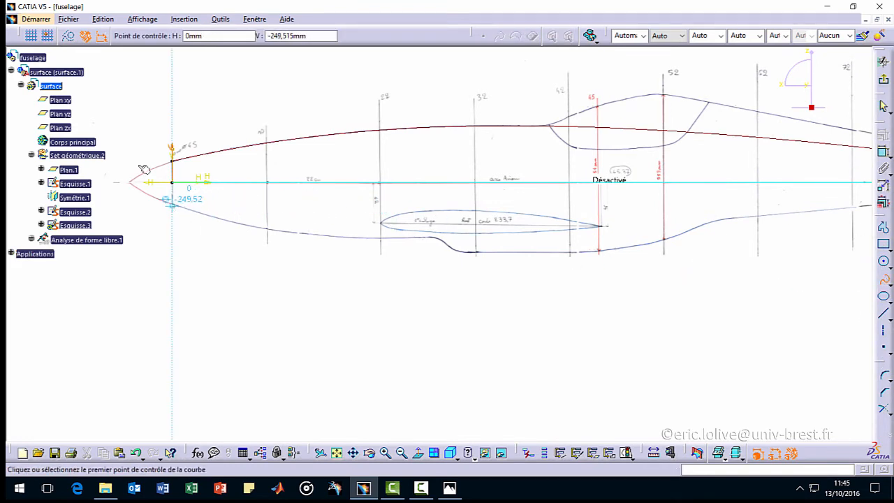
click(176, 202)
click(351, 242)
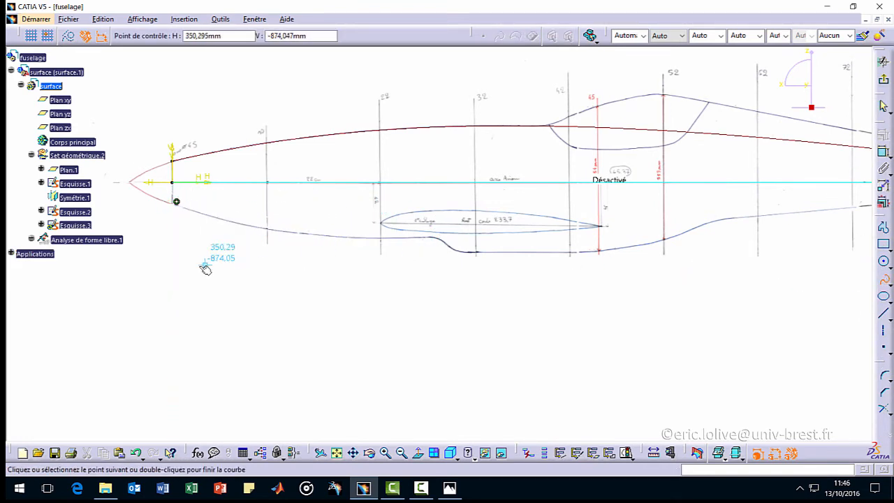
middle_drag(379, 243, 81, 266)
click(445, 240)
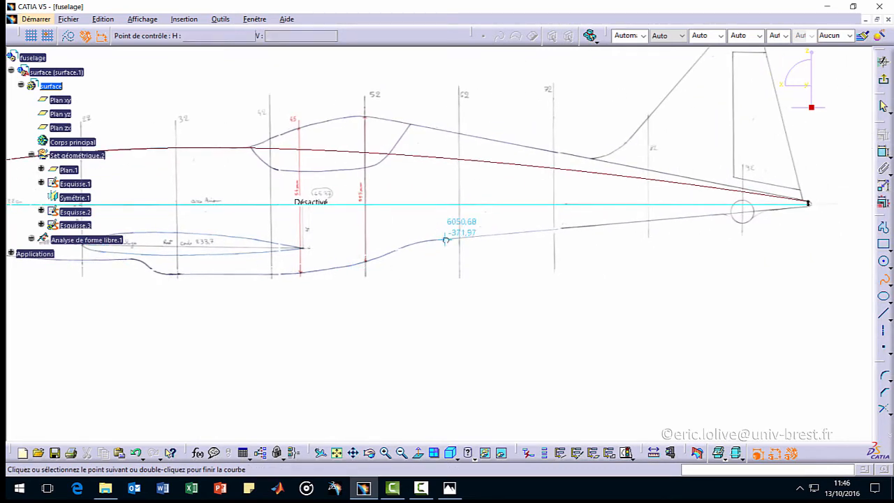
double_click(808, 204)
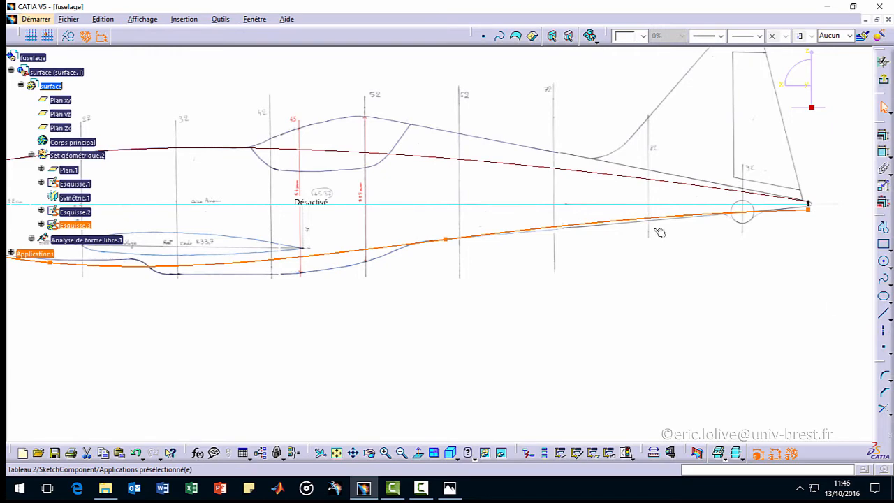
Colour the lower outline spline dark green.
mouse_move(746, 225)
middle_down()
mouse_move(283, 240)
mouse_move(405, 226)
middle_up()
middle_drag(480, 232, 622, 235)
key(Delete)
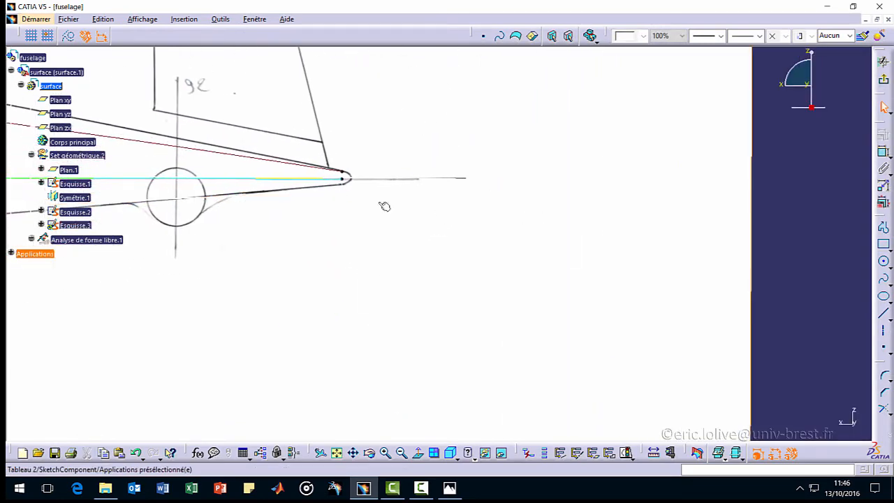
click(326, 193)
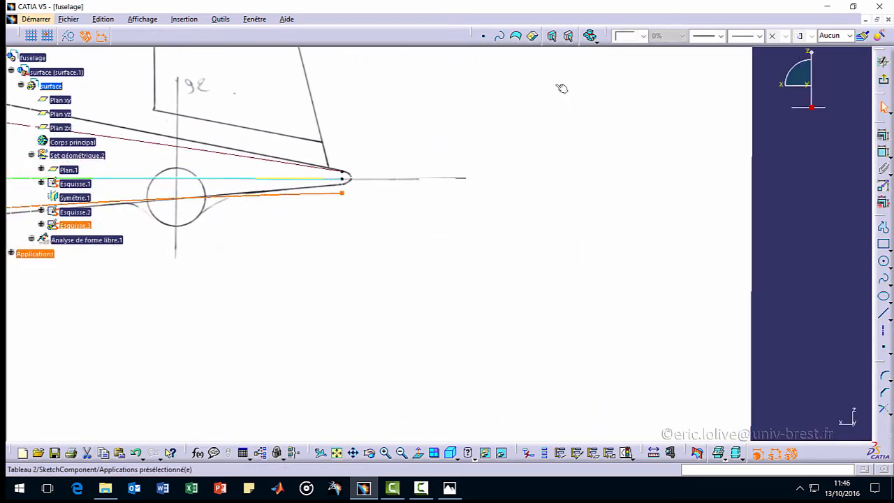
click(643, 36)
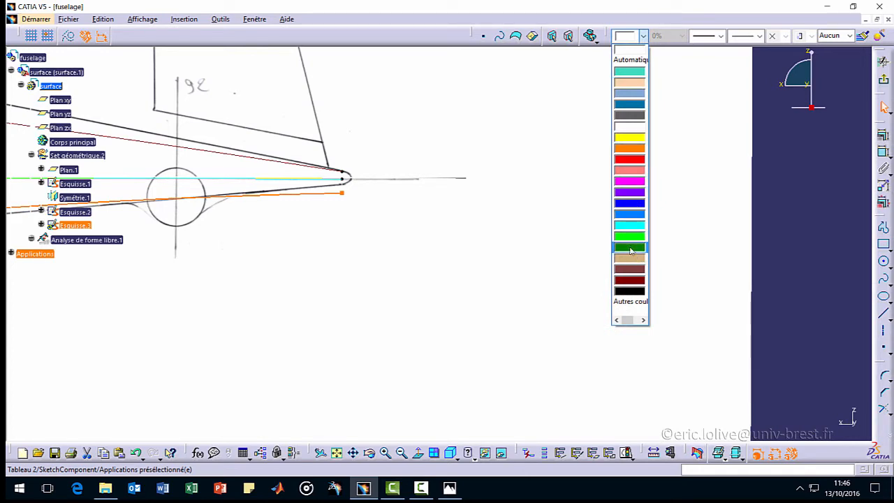
click(508, 204)
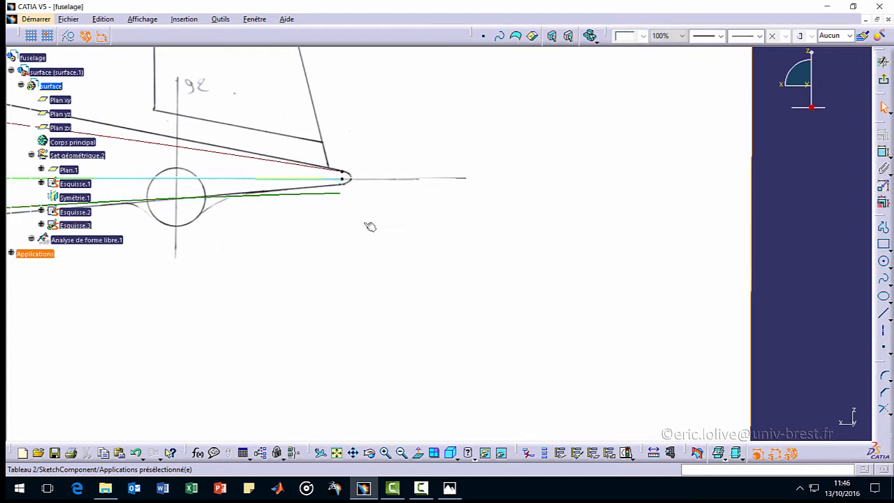
Constrain the lower spline's tail end point to be coincident with Plan.1, and move it up onto the outline's tail tip.
click(342, 190)
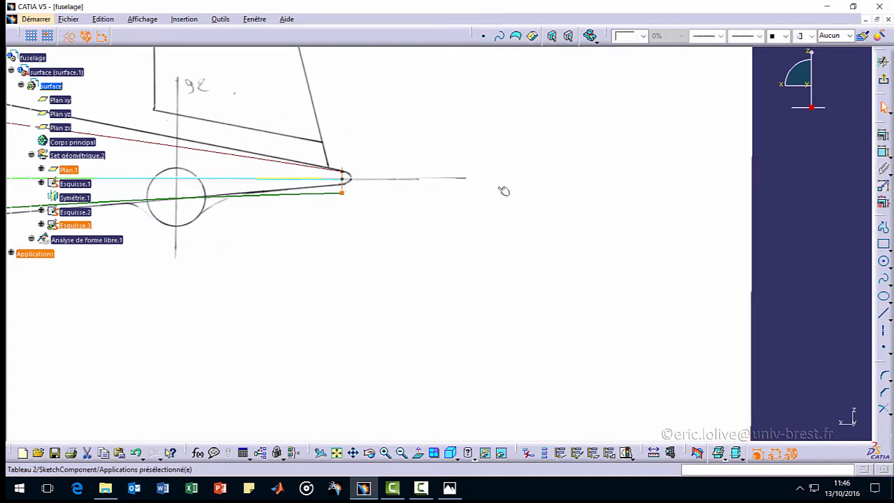
click(884, 134)
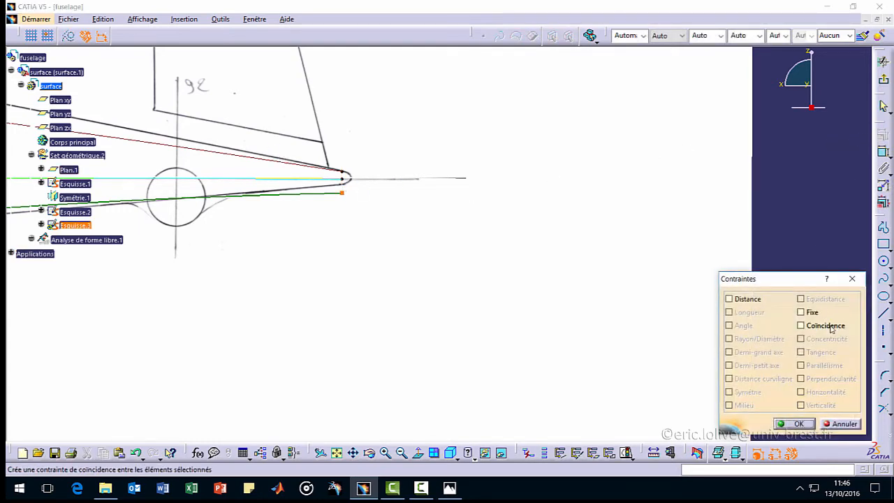
click(797, 423)
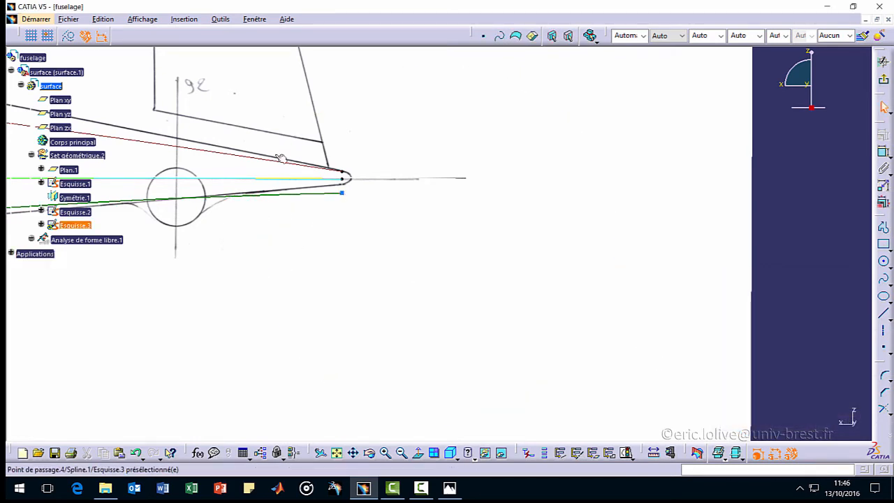
drag(343, 193, 343, 183)
middle_drag(420, 207, 737, 164)
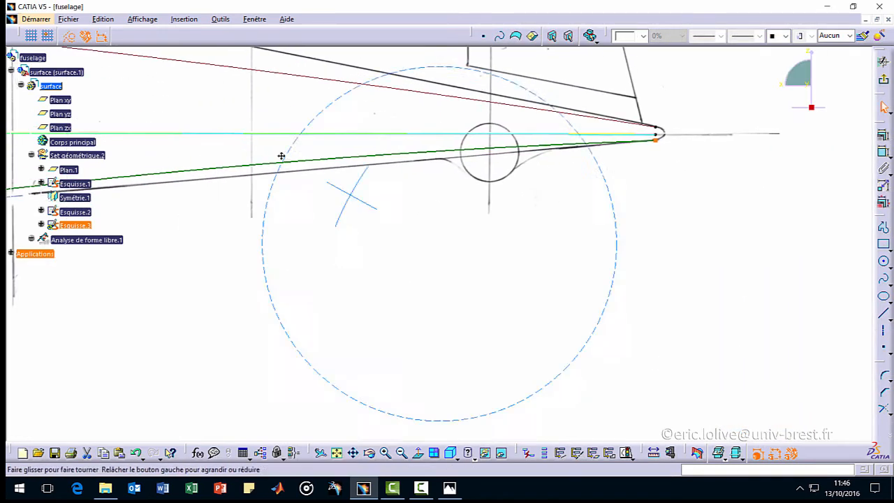
middle_drag(282, 155, 365, 285)
middle_drag(271, 290, 659, 224)
middle_drag(400, 202, 530, 257)
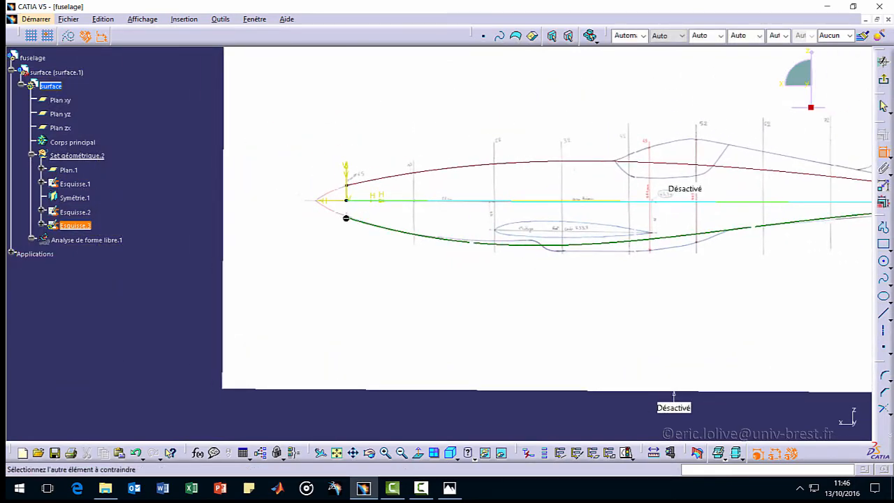
click(365, 198)
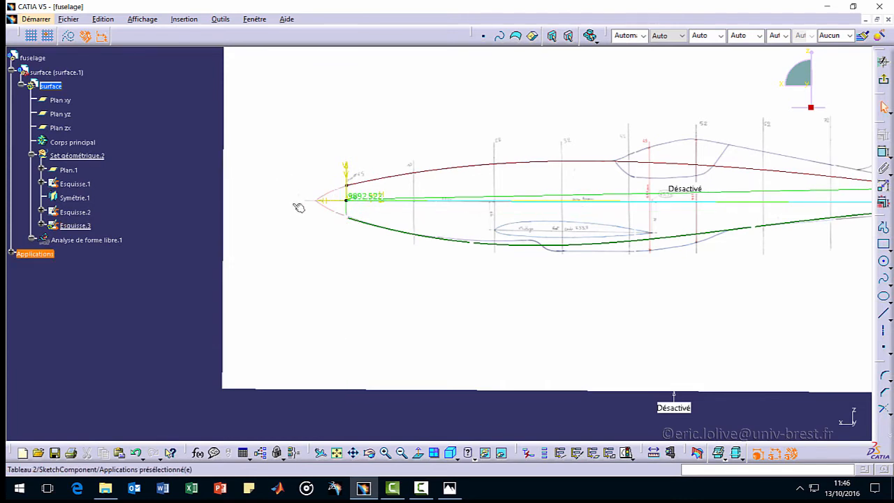
click(375, 200)
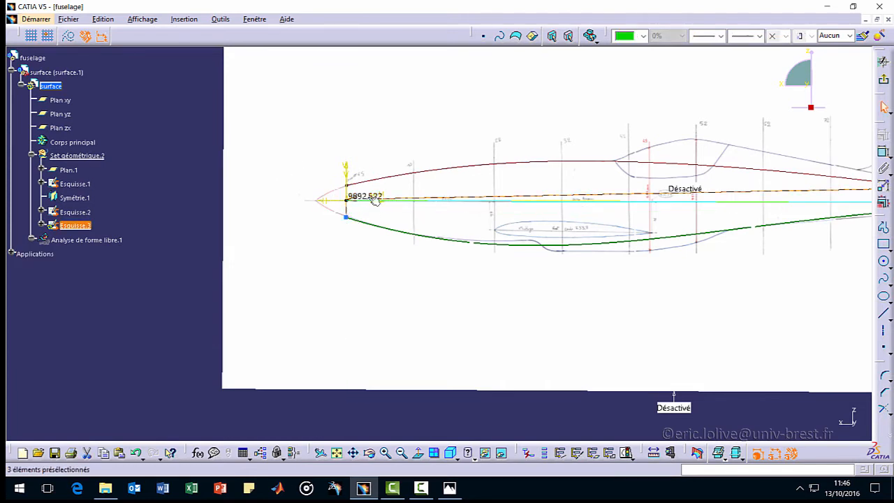
key(ctrl+z)
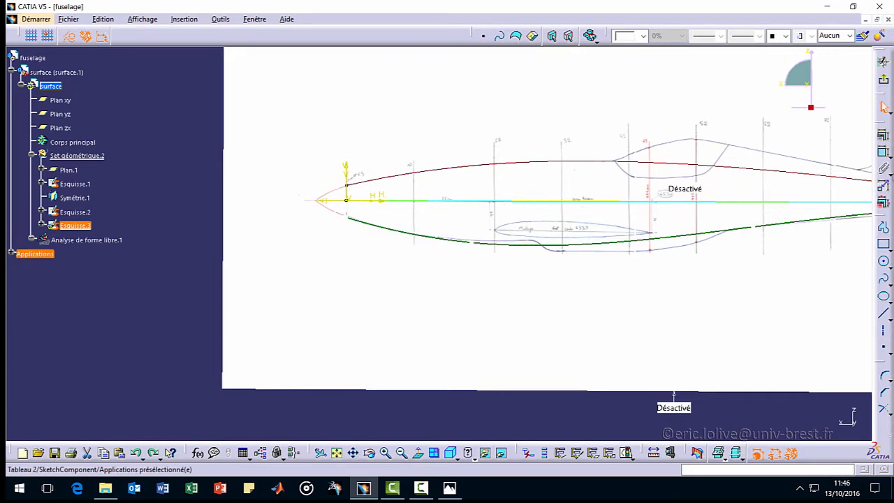
click(167, 170)
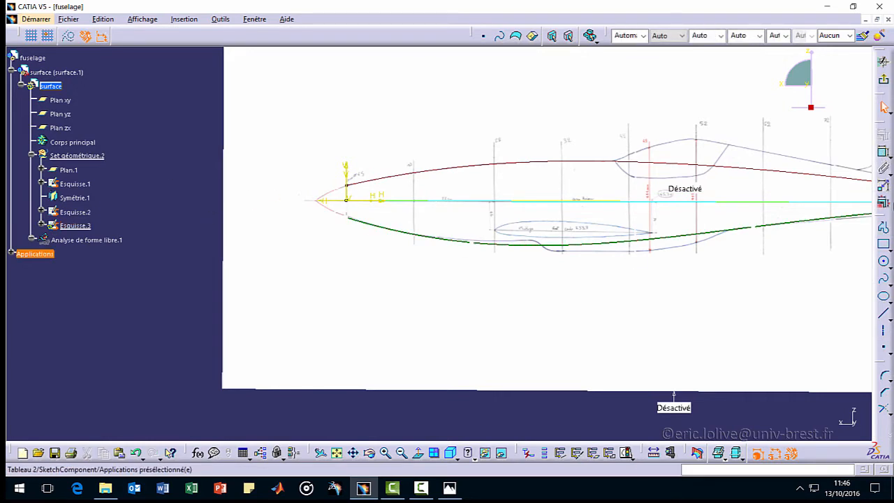
Dimension the lower spline's nose point from the horizontal axis and set the distance to 225 mm.
click(883, 154)
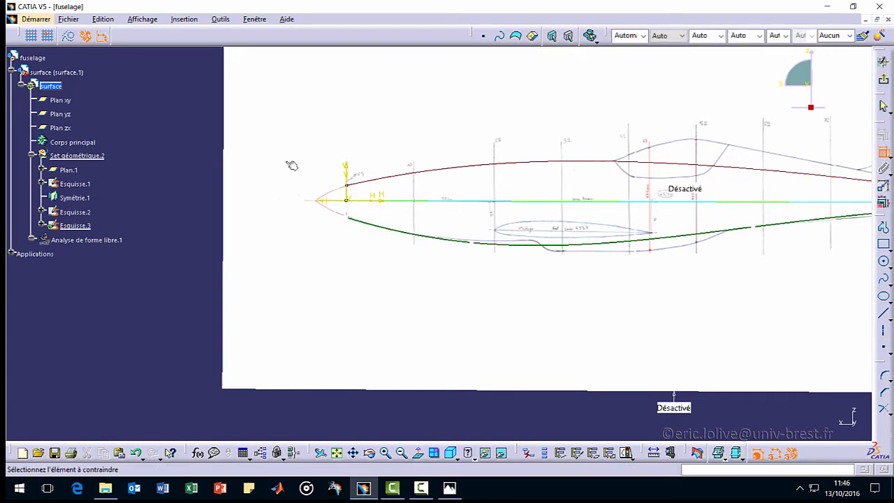
click(352, 202)
click(346, 217)
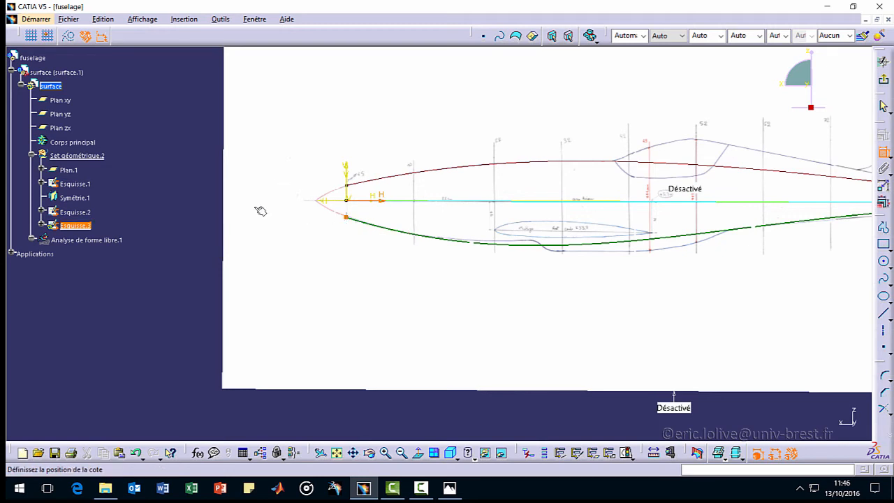
click(172, 195)
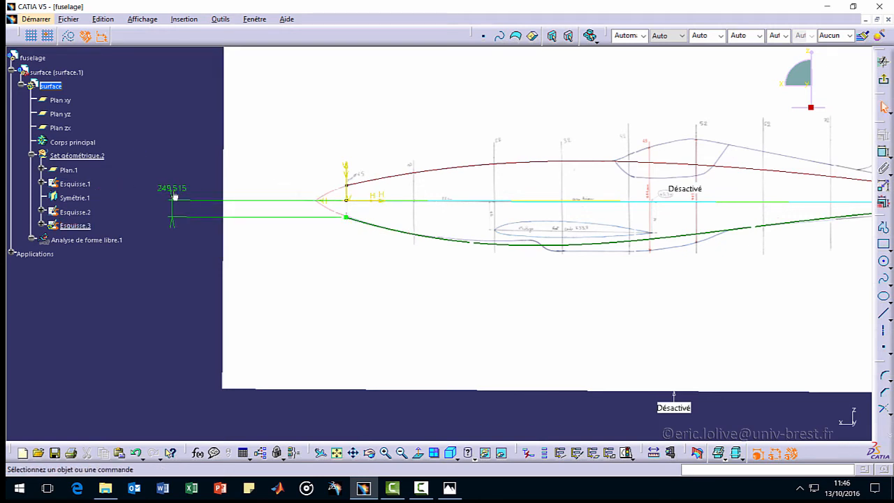
double_click(172, 187)
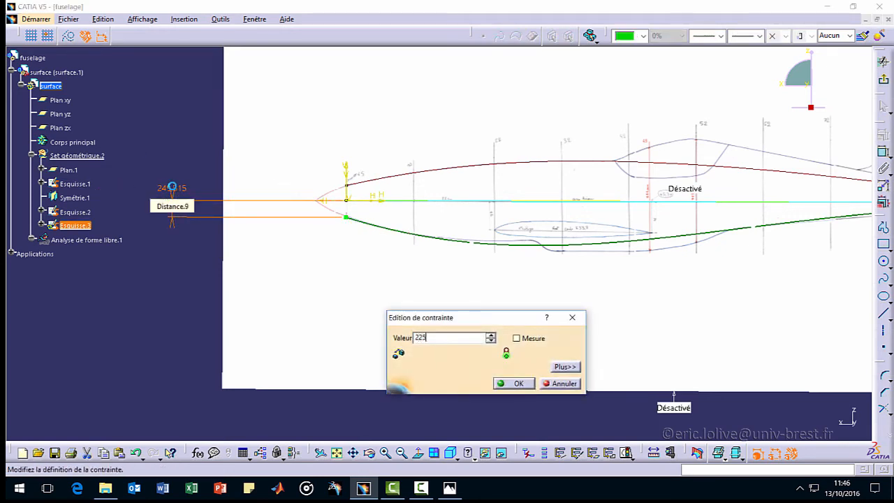
text(225)
key(Return)
Reposition the lower spline's two interior control points so that the curve runs smoothly along the belly and rear fuselage outline.
middle_drag(619, 260, 417, 232)
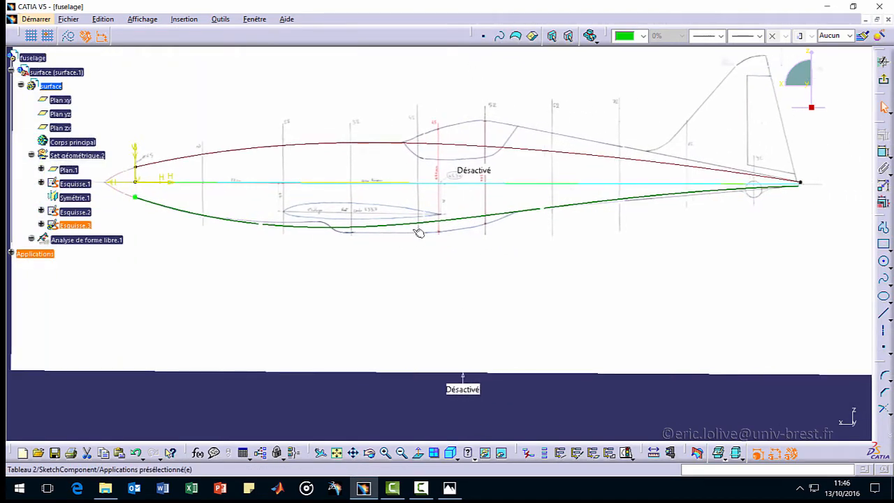
drag(262, 222, 235, 220)
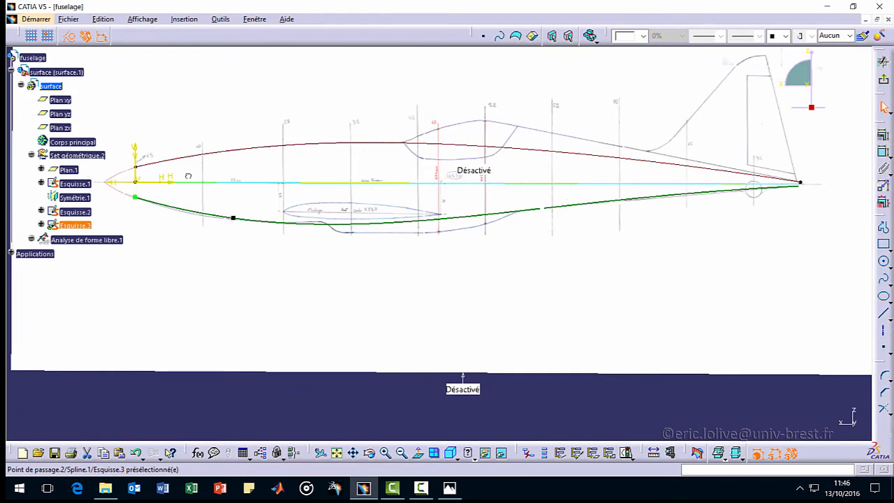
drag(543, 206, 592, 205)
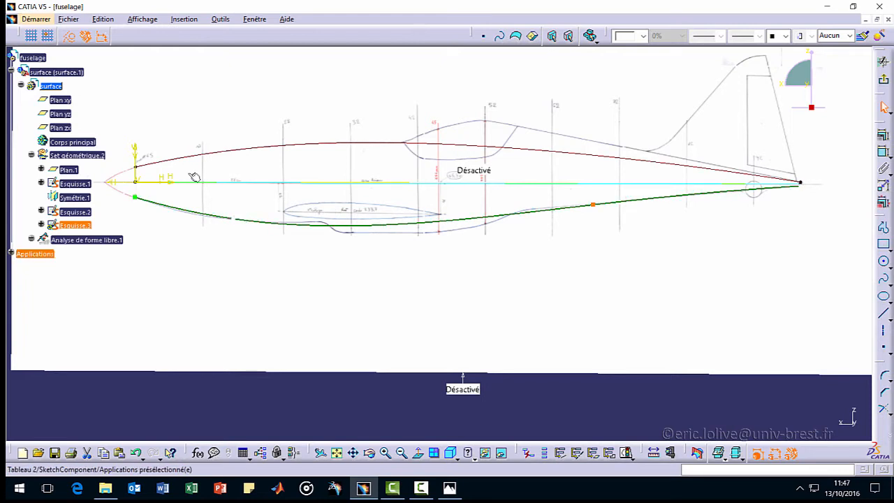
click(230, 219)
drag(234, 219, 223, 219)
Insert an additional control point on the lower outline spline after Point de passage.2, between the two interior points.
double_click(296, 228)
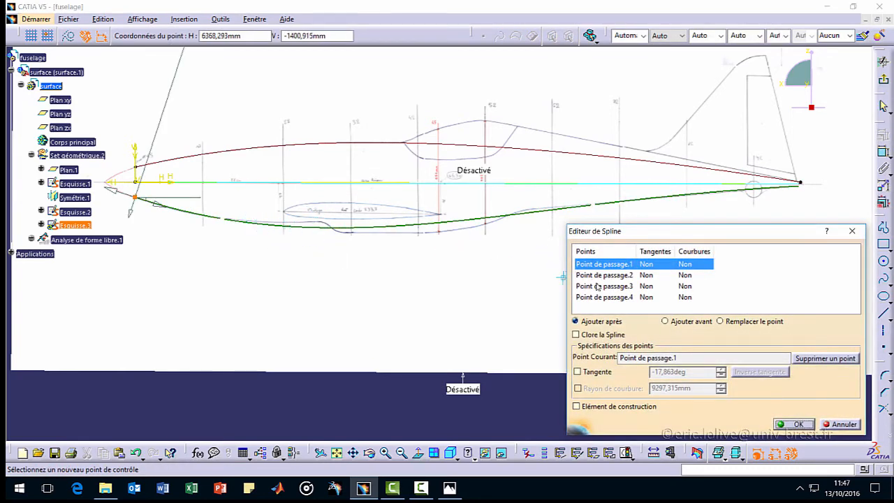
click(615, 276)
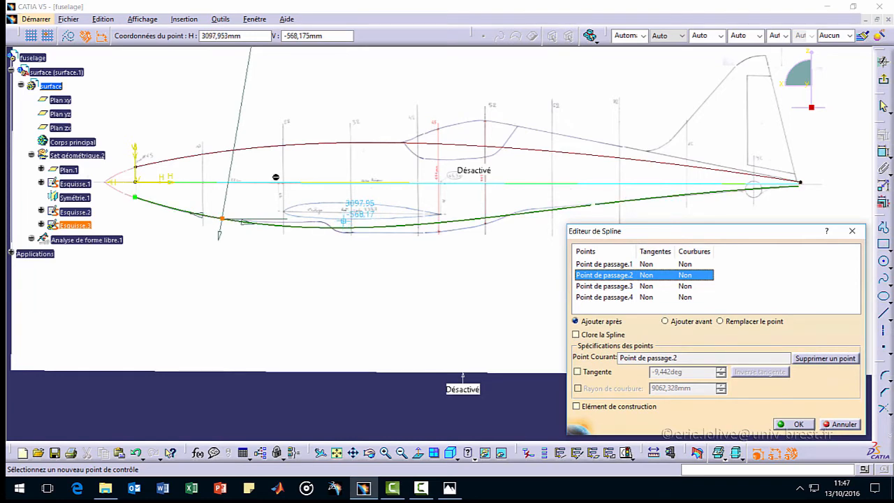
click(790, 424)
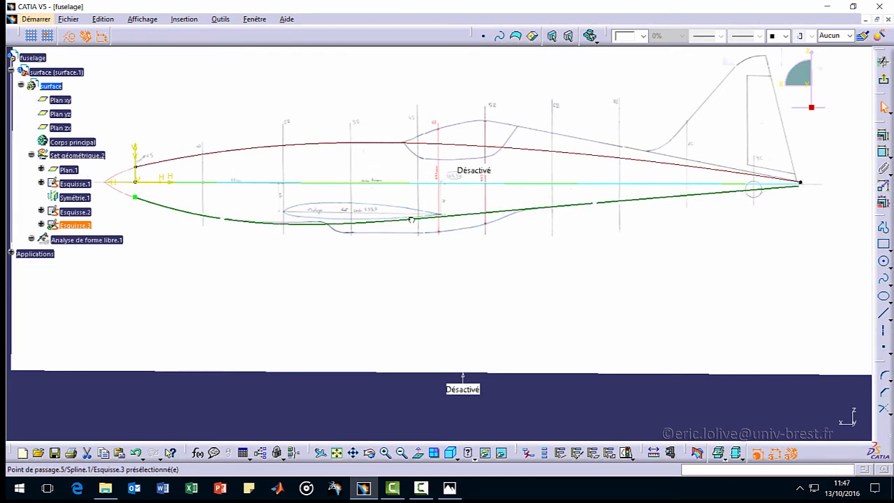
Fine-tune the new mid-belly point and the forward interior point to smooth the lower spline along the outline, and exit the sketch.
drag(411, 220, 412, 218)
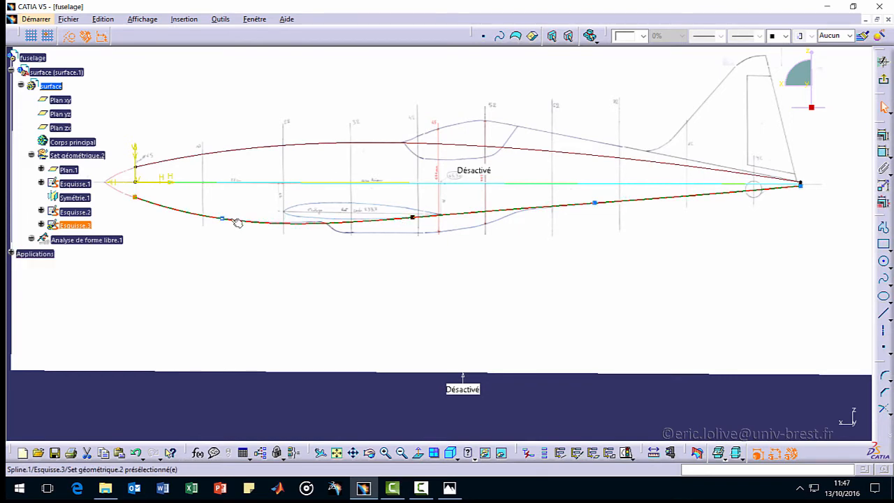
drag(223, 218, 226, 217)
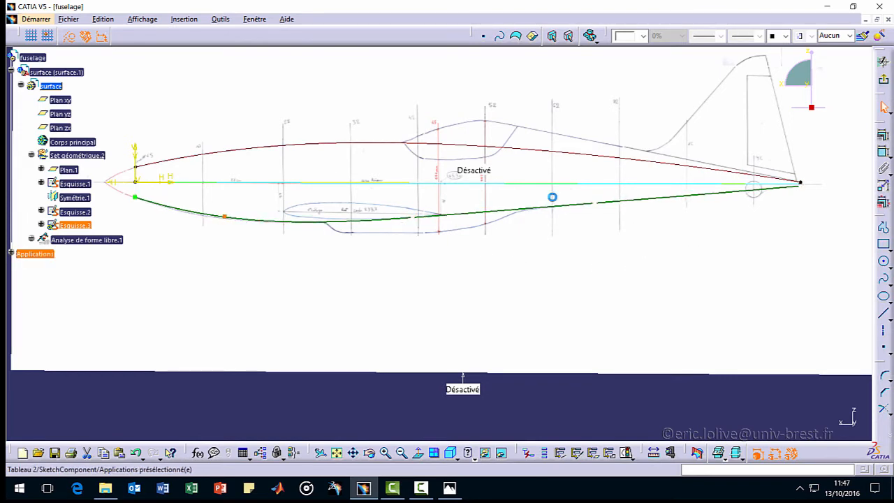
click(552, 197)
click(885, 80)
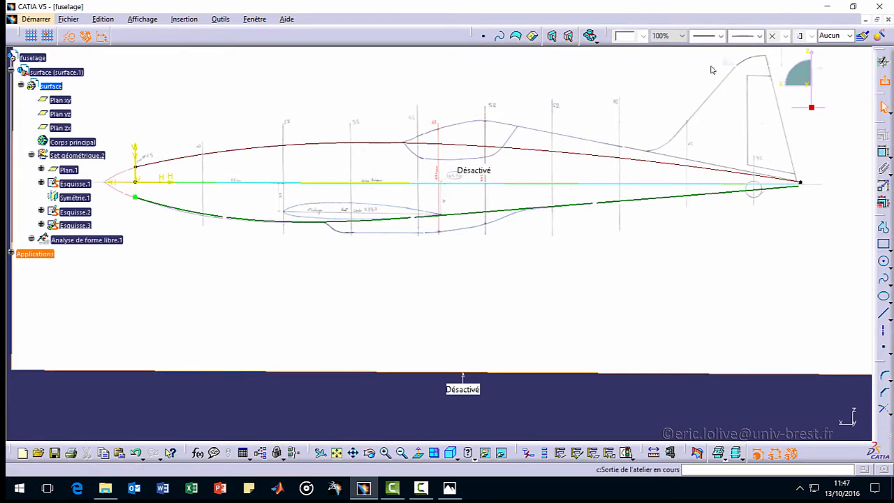
Colour the lower outline sketch Esquisse.3 dark red.
mouse_move(343, 265)
middle_down()
mouse_move(427, 262)
mouse_move(735, 364)
middle_up()
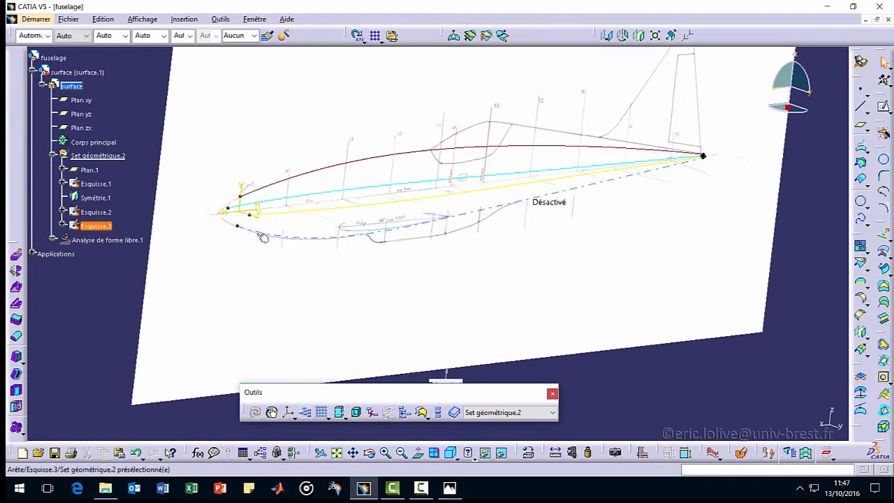
click(96, 226)
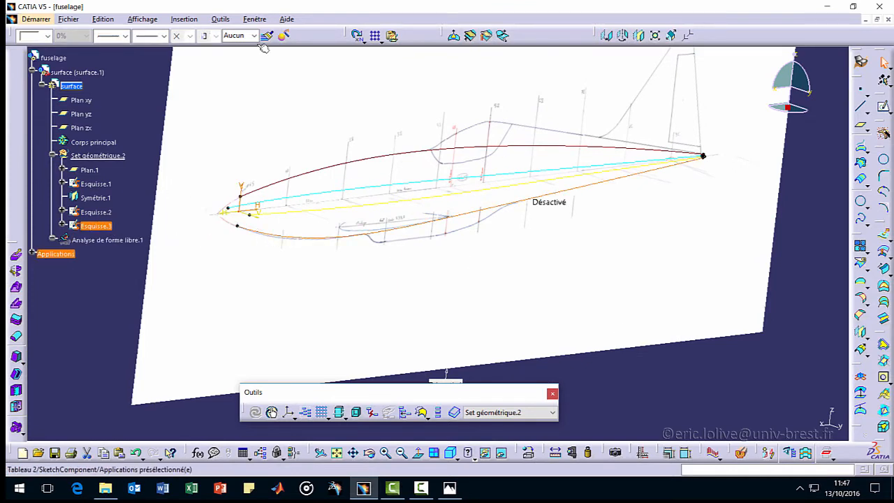
click(40, 36)
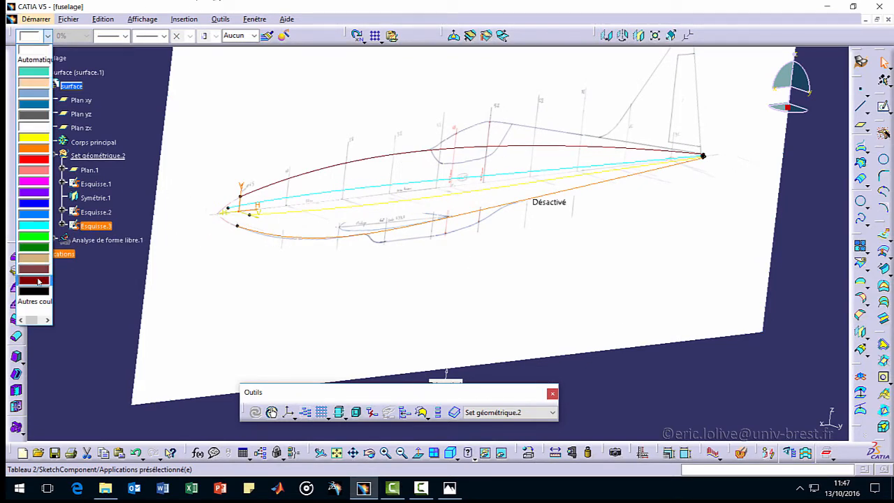
click(38, 282)
click(647, 357)
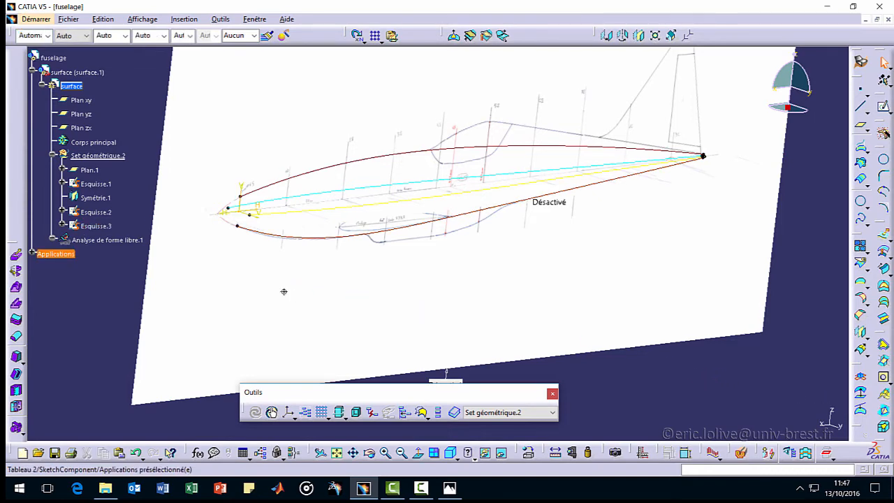
Hide the background tracing images so that only the fuselage guide curves and planes are displayed.
mouse_move(283, 291)
middle_down()
mouse_move(380, 281)
mouse_move(374, 274)
mouse_move(410, 290)
mouse_move(364, 301)
mouse_move(274, 299)
middle_up()
middle_drag(625, 248, 573, 234)
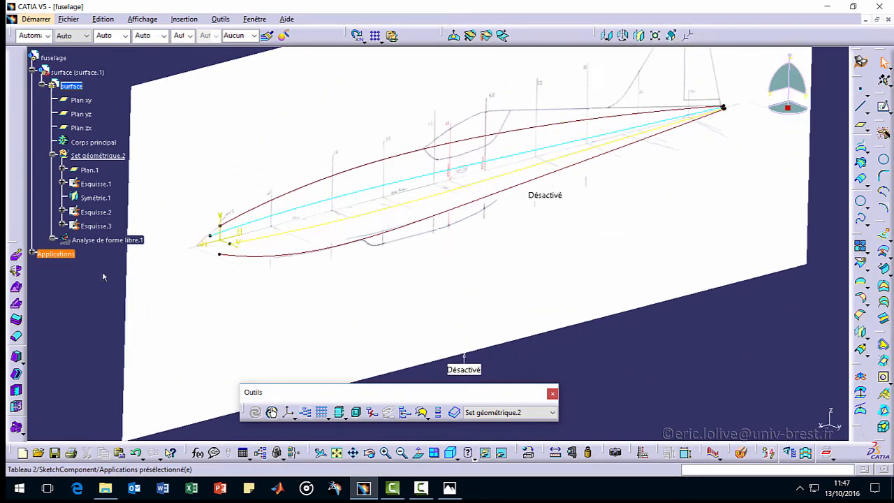
click(52, 255)
key(space)
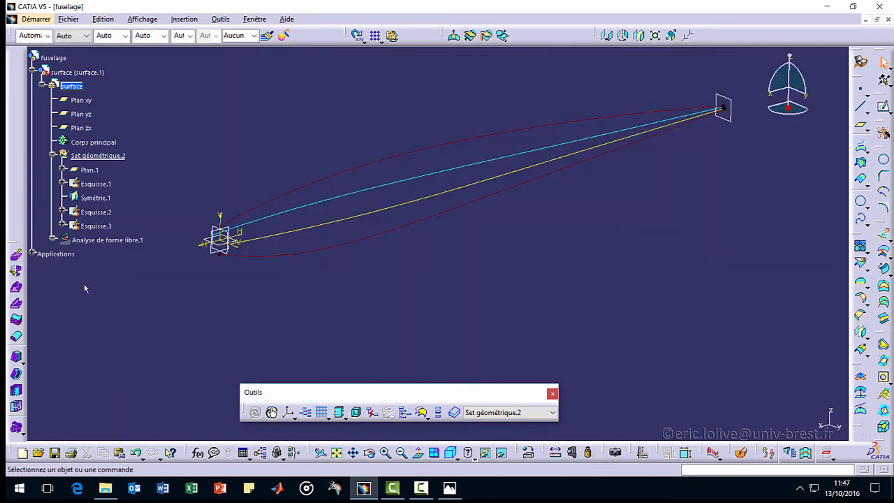
middle_drag(613, 293, 617, 273)
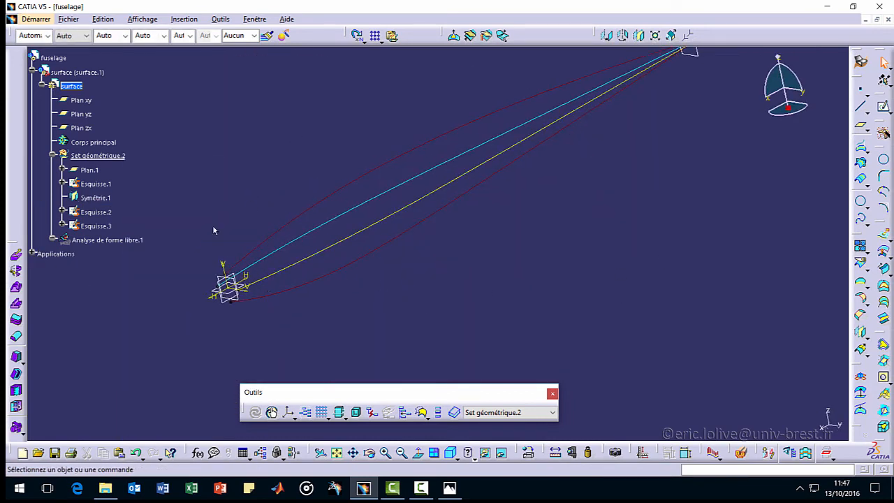
middle_drag(213, 231, 286, 243)
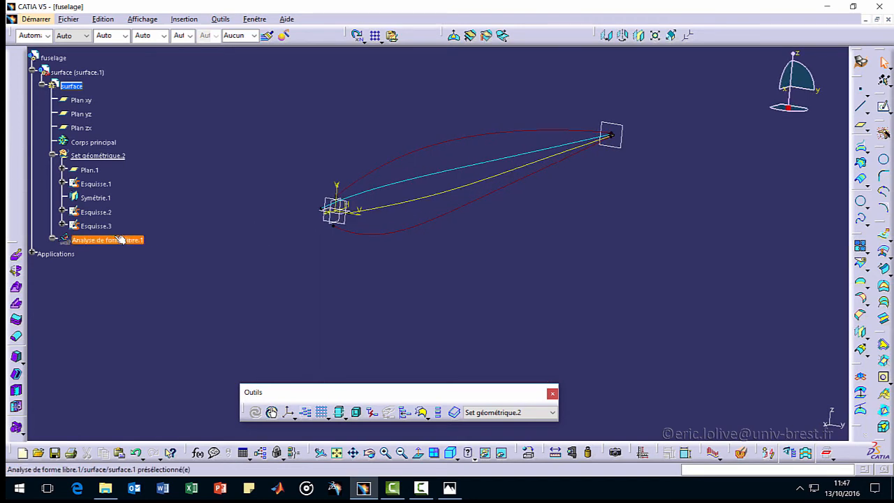
Colour the lower outline sketch Esquisse.3 dark green.
click(115, 216)
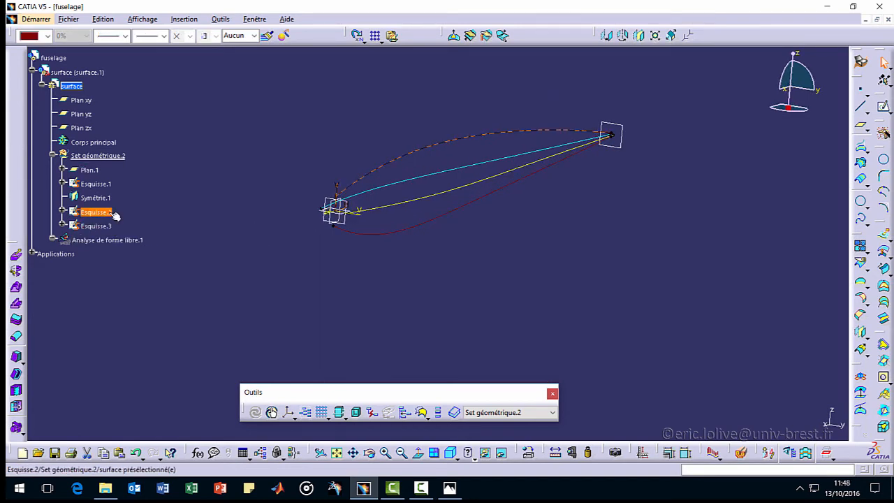
click(97, 226)
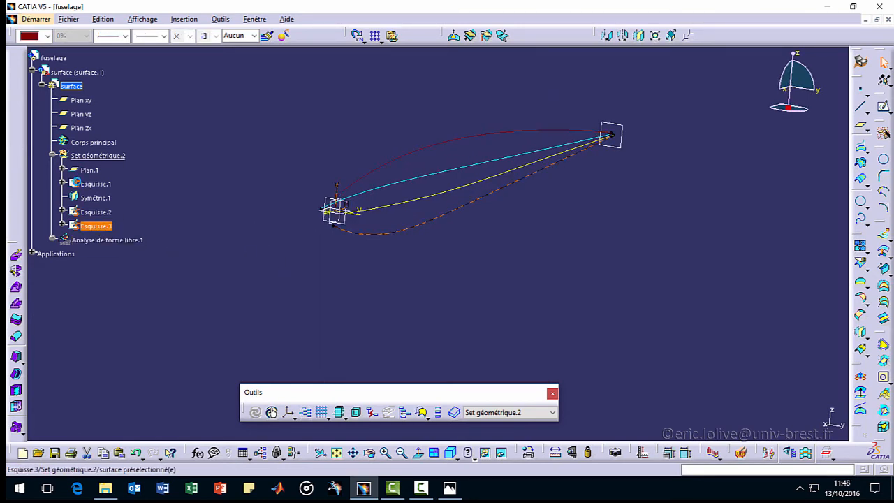
click(48, 36)
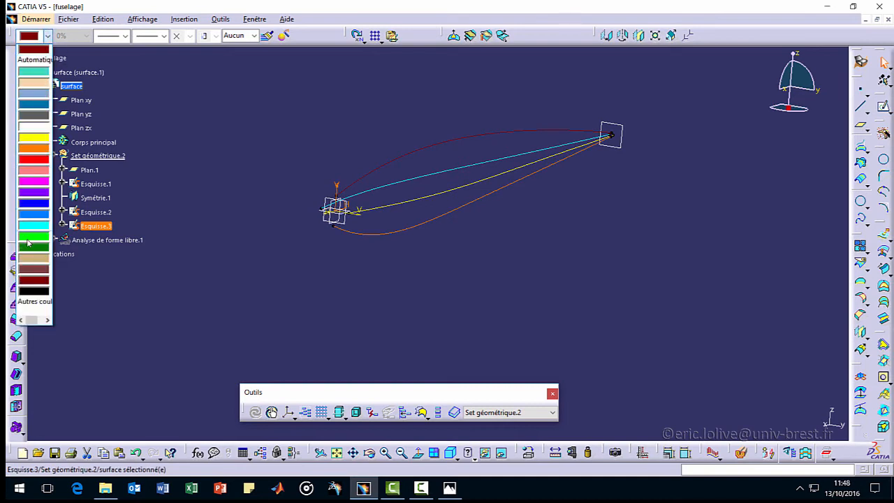
click(28, 244)
click(332, 320)
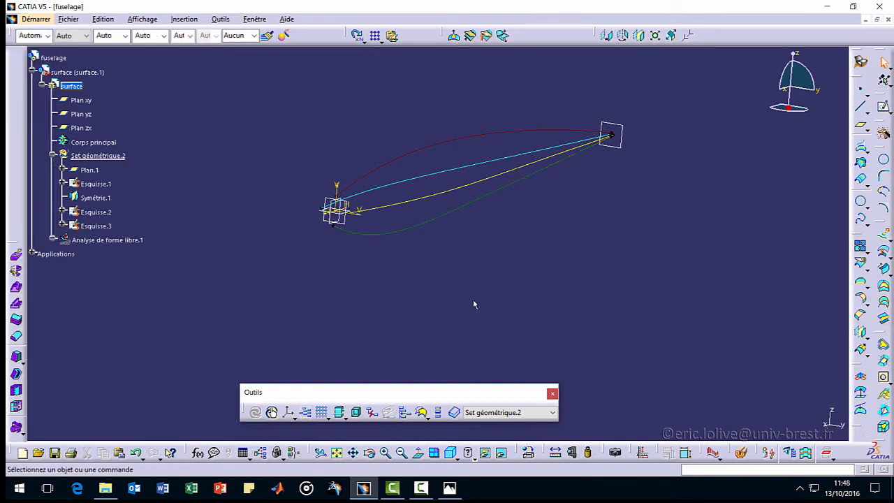
middle_drag(474, 305, 449, 280)
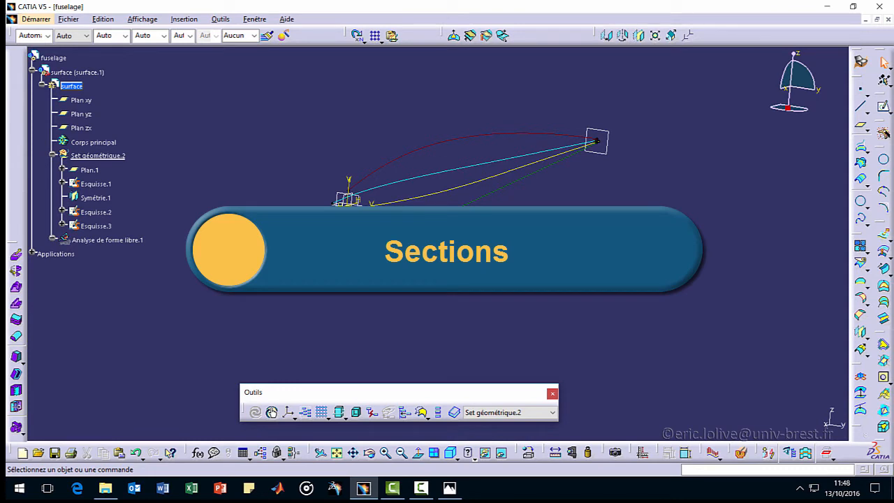
Start a new sketch on Plan yz for the front fuselage section.
click(884, 107)
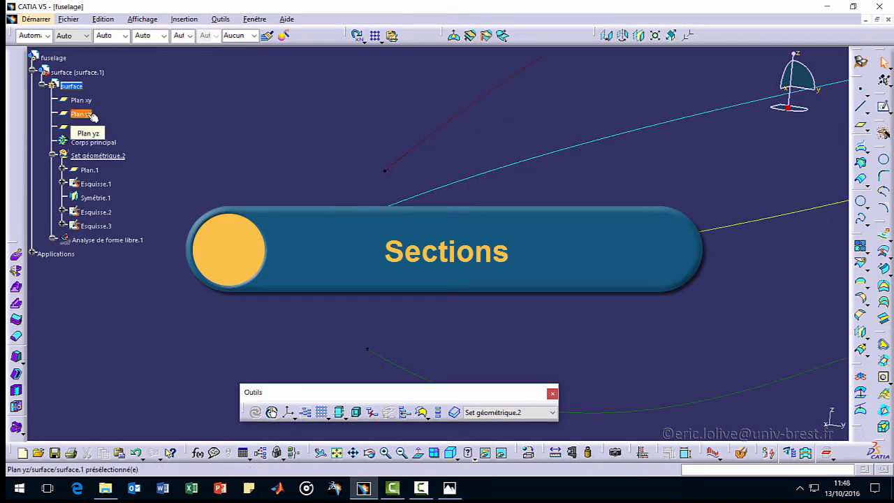
click(93, 116)
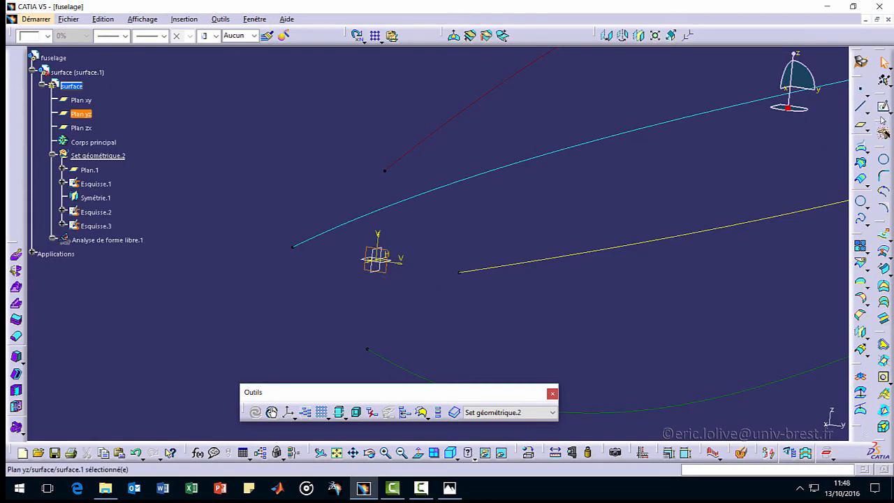
click(883, 109)
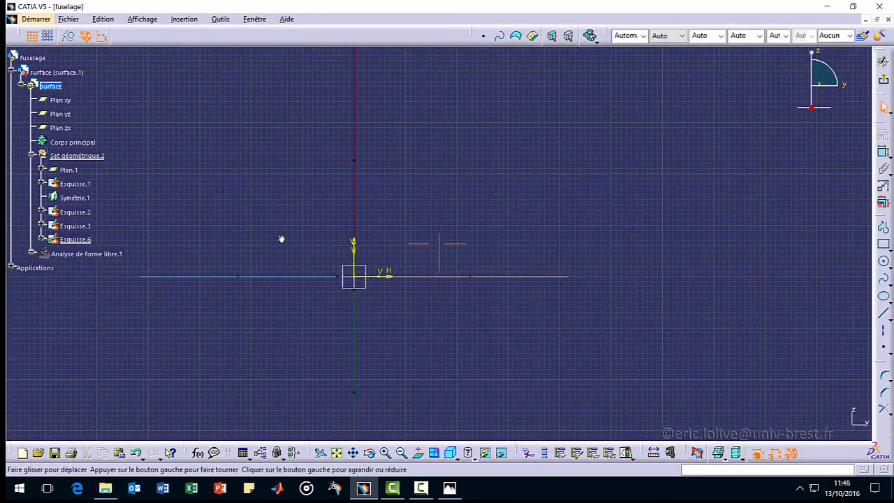
Intersect the upper, lower and both side guide curves with the sketch plane to create section points, using Intersection des éléments 3D.
mouse_move(282, 239)
middle_down()
mouse_move(454, 314)
mouse_move(429, 222)
mouse_move(456, 142)
mouse_move(282, 185)
mouse_move(328, 234)
middle_up()
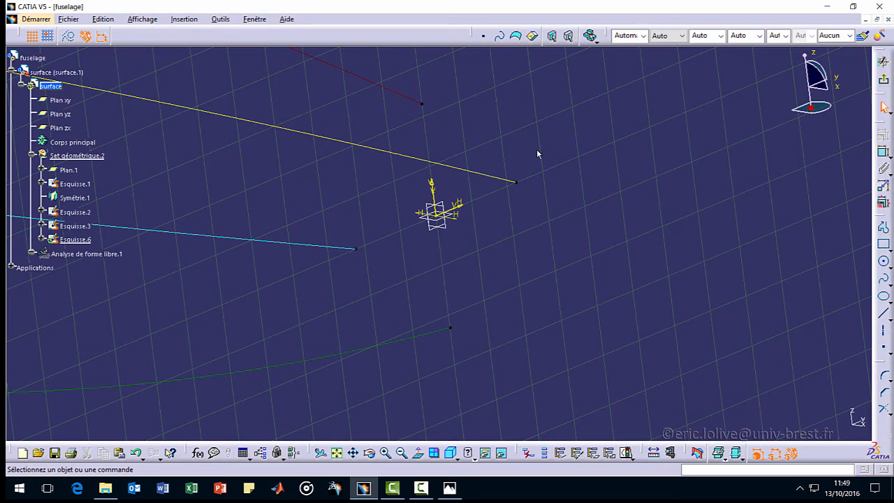
click(382, 89)
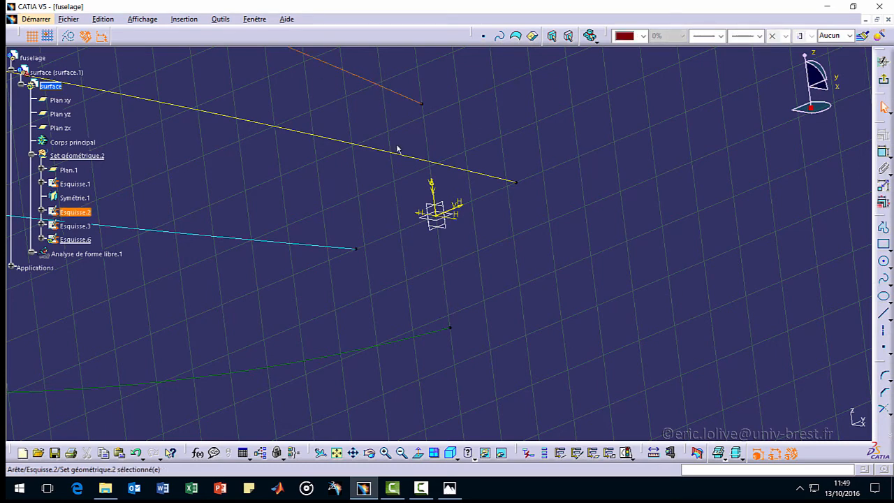
ctrl+click(325, 129)
ctrl+click(321, 249)
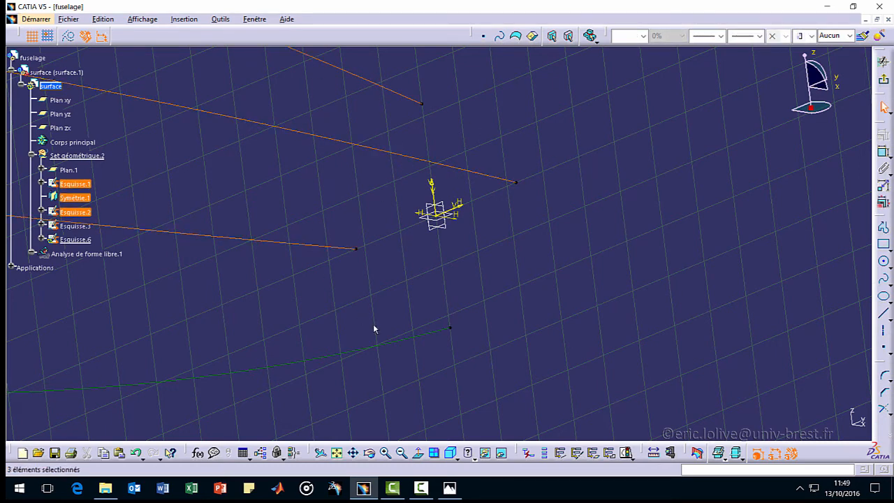
ctrl+click(427, 345)
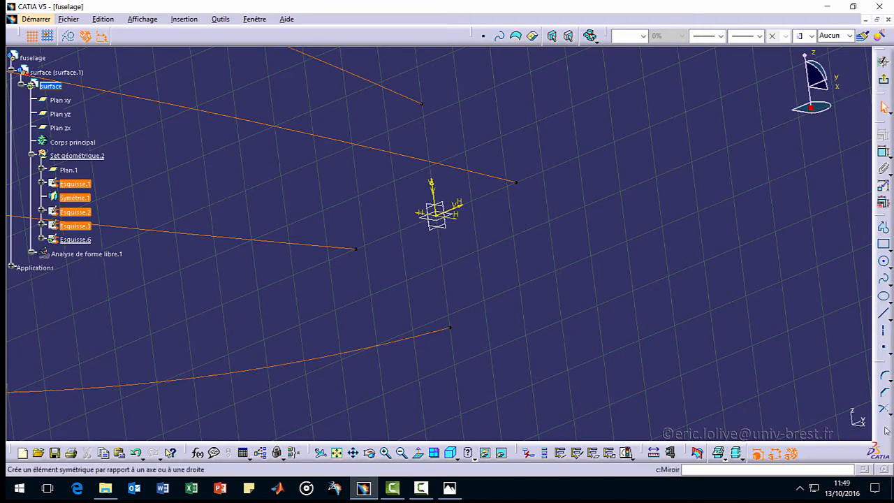
drag(887, 447, 807, 311)
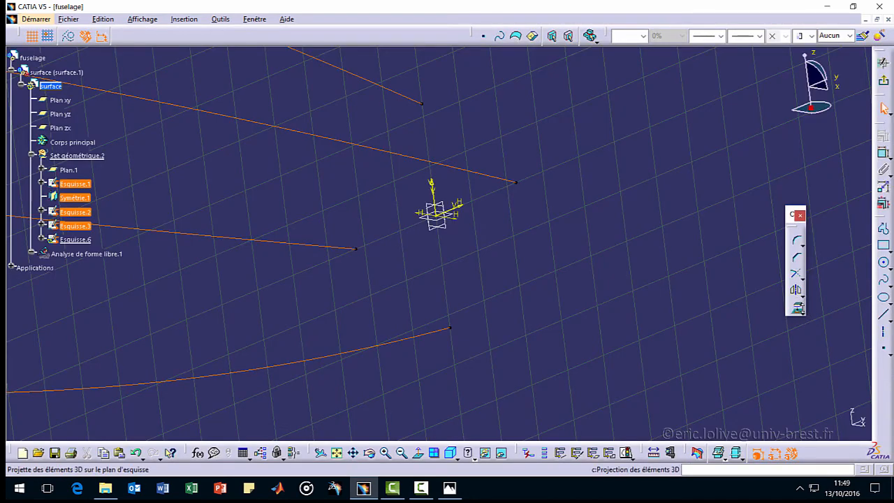
click(801, 312)
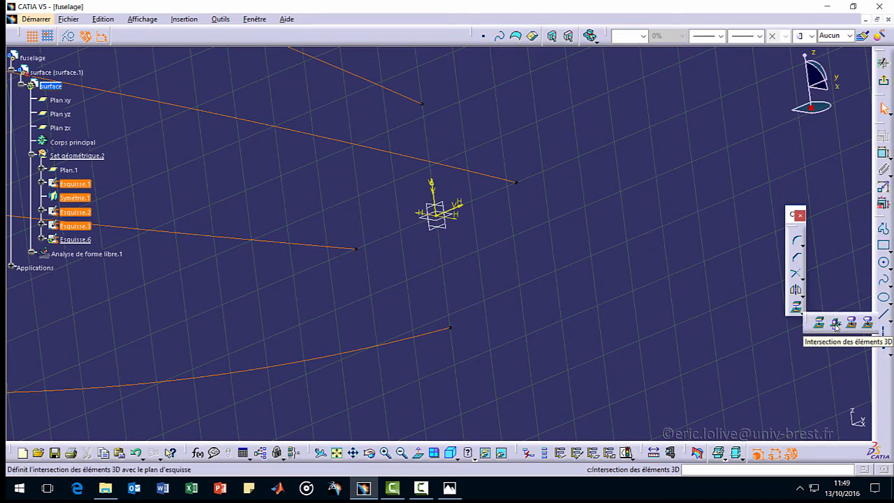
click(836, 324)
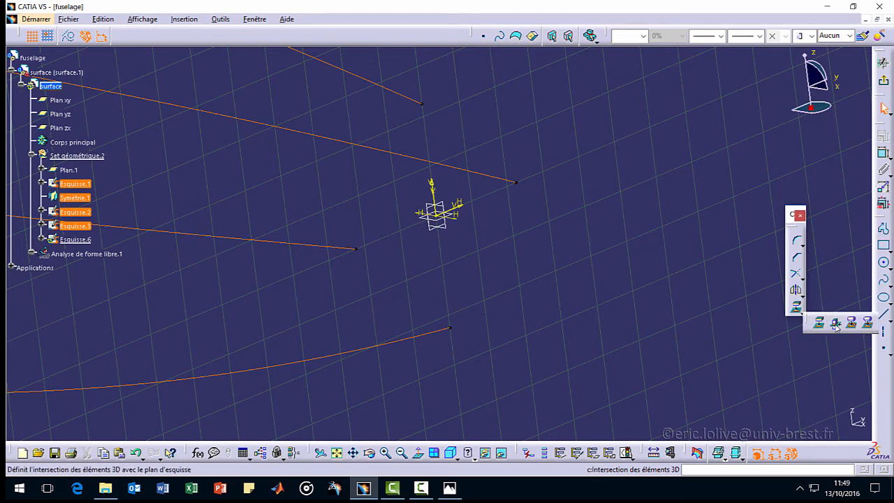
click(791, 421)
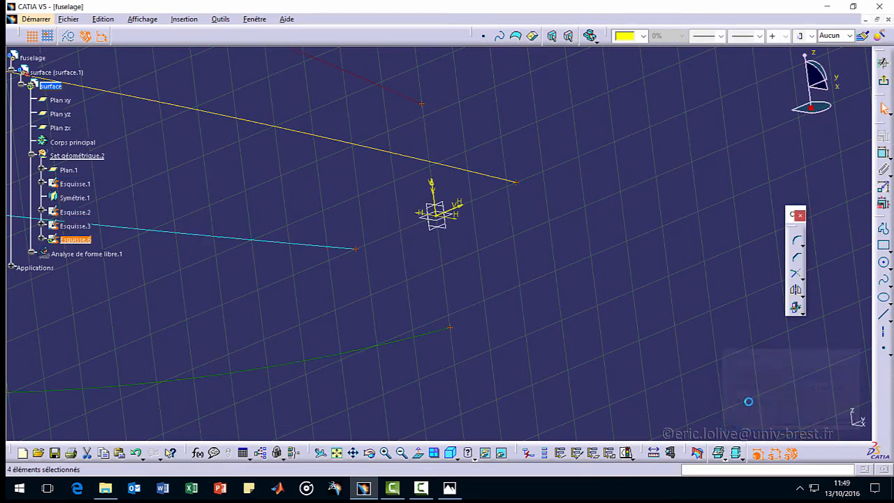
click(593, 320)
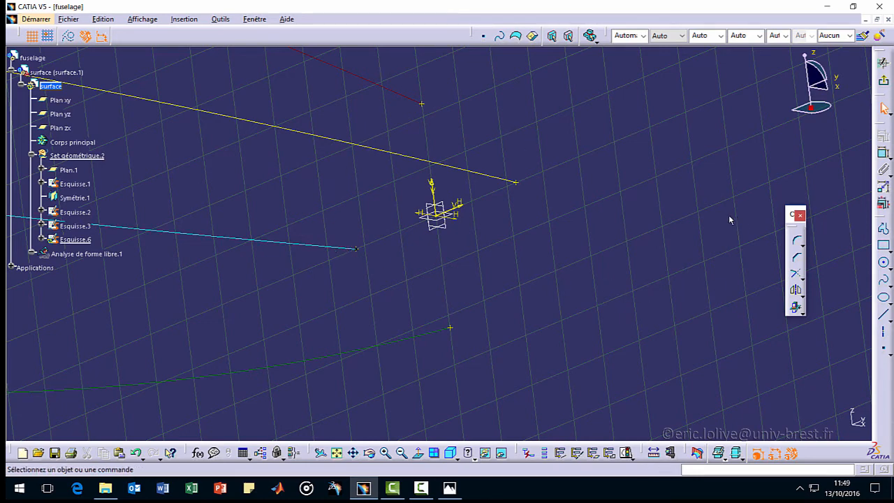
Draw a spline through the four section points, running from the upper point via one side and the lower point to the other side.
click(884, 281)
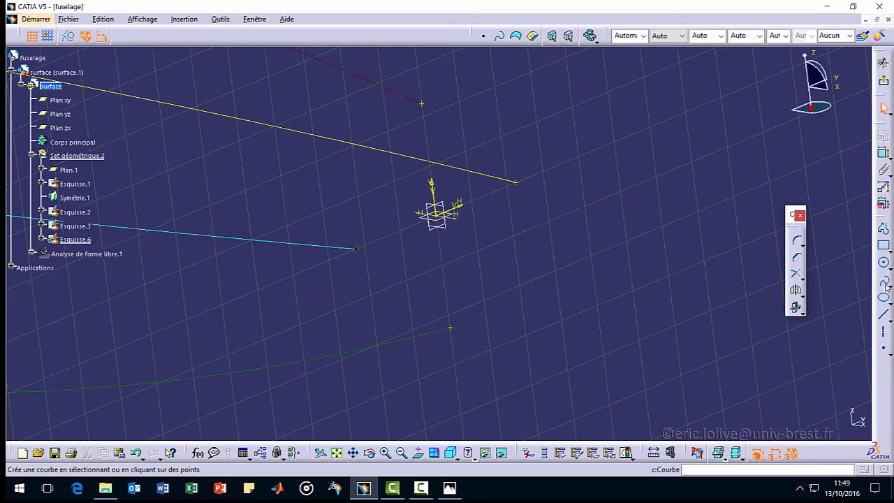
click(884, 283)
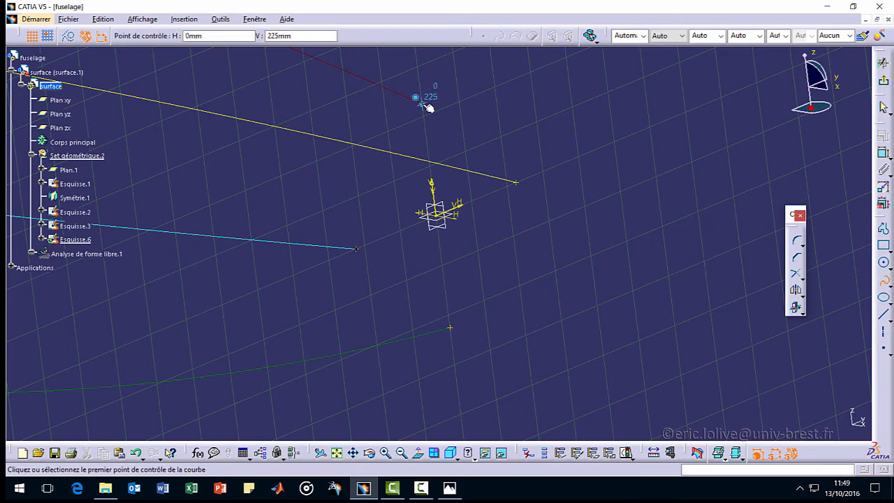
click(422, 104)
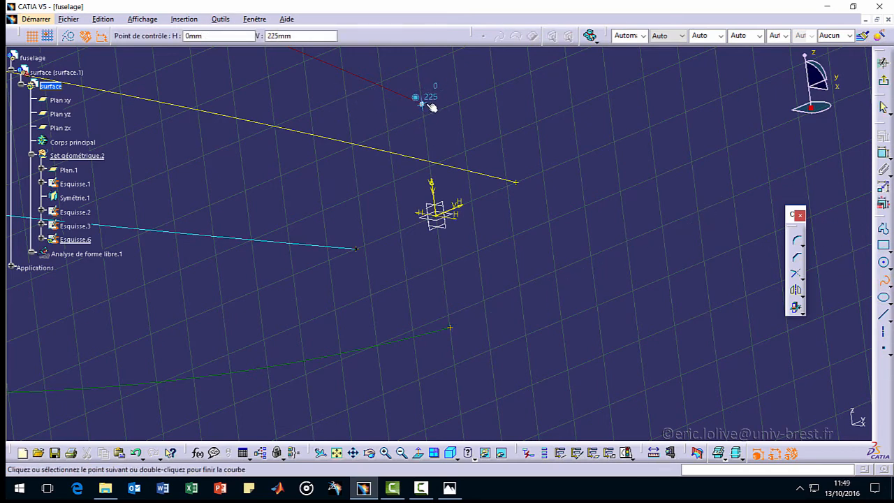
click(516, 183)
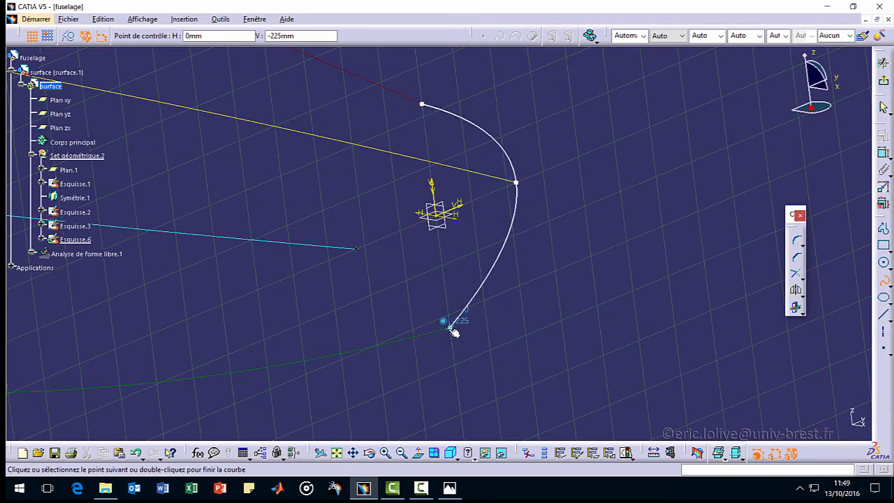
click(450, 327)
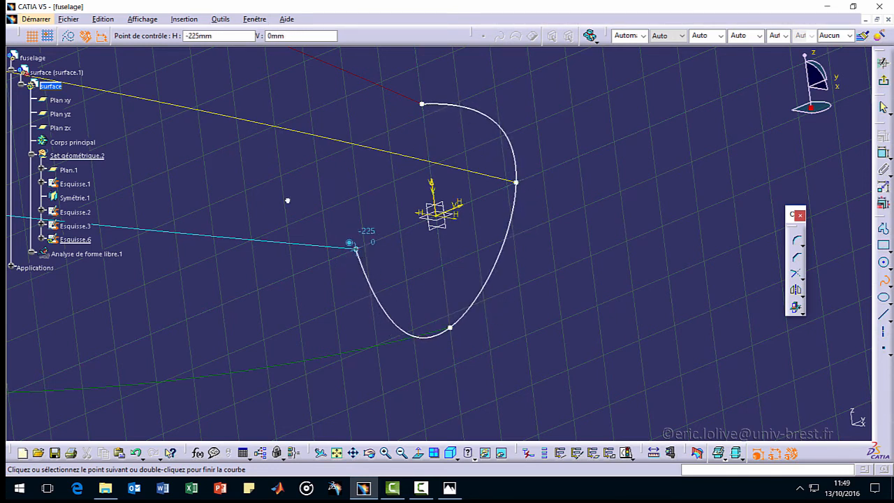
double_click(355, 249)
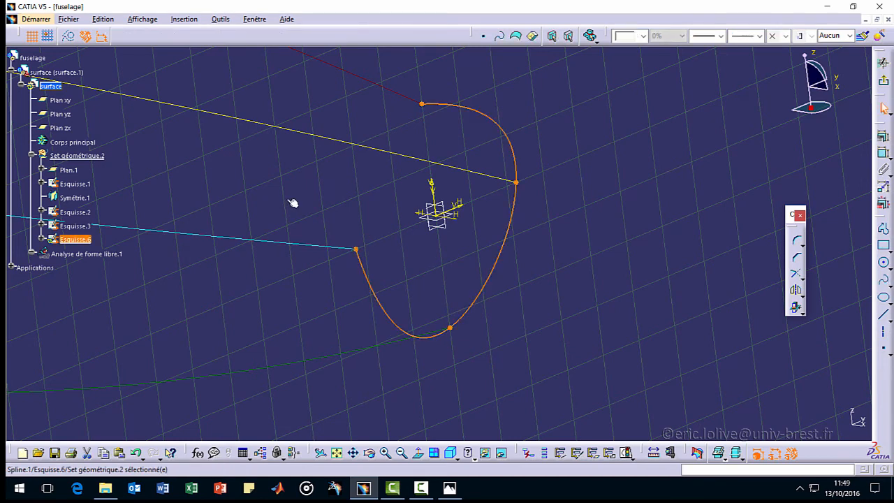
Edit the section spline and close it with the Clore la Spline option.
click(499, 264)
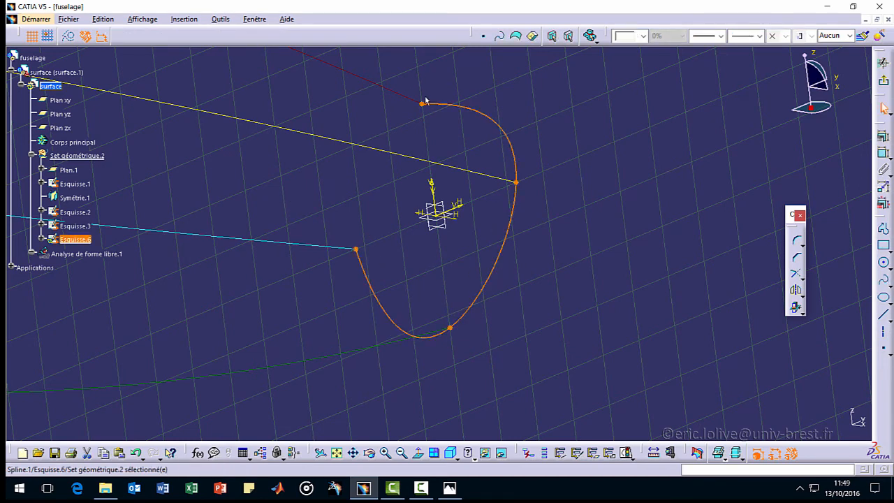
double_click(497, 278)
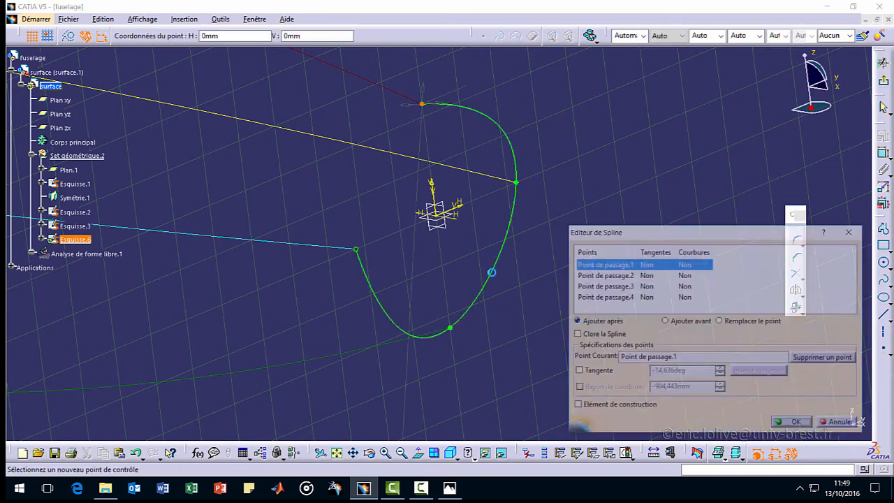
click(597, 336)
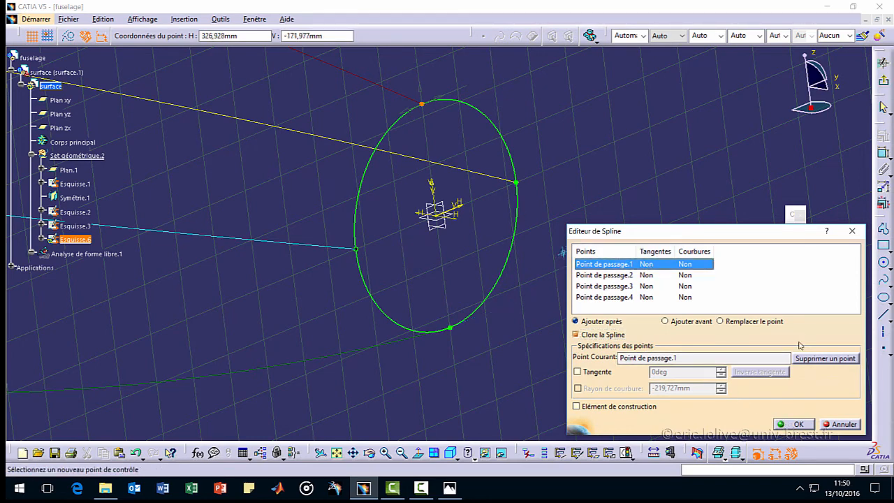
Impose a tangent on all four points of the closed section spline.
click(598, 371)
click(614, 286)
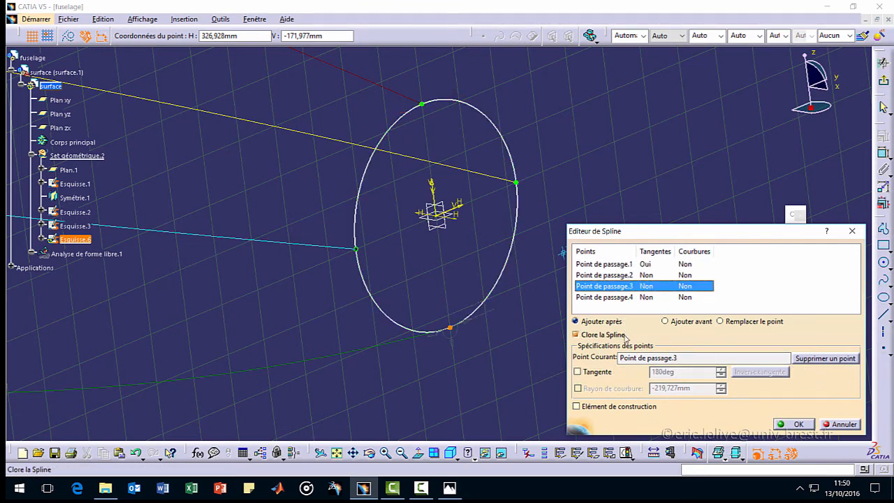
click(594, 372)
click(613, 274)
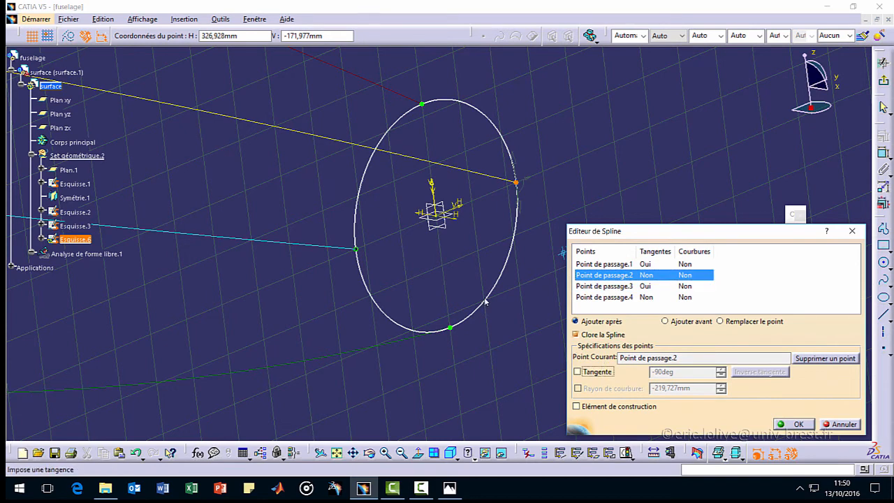
click(594, 372)
click(613, 296)
click(595, 372)
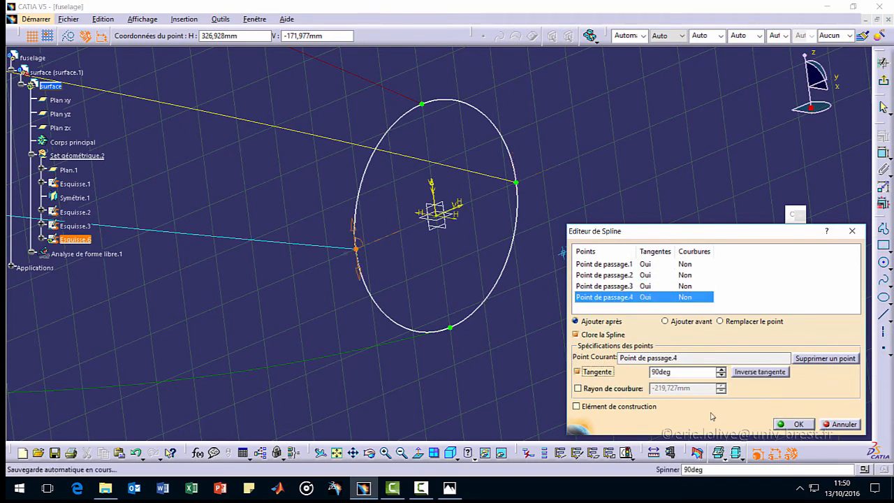
click(795, 424)
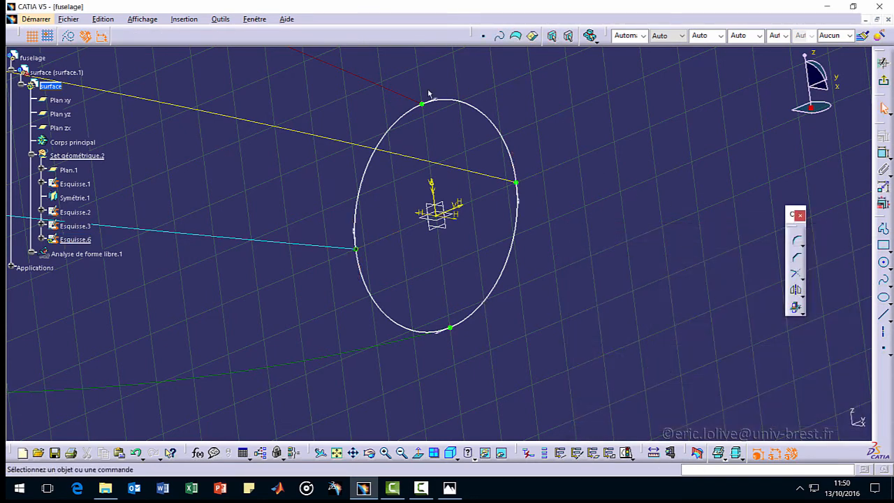
Constrain the tangents at the upper and lower spline points to be horizontal.
click(359, 270)
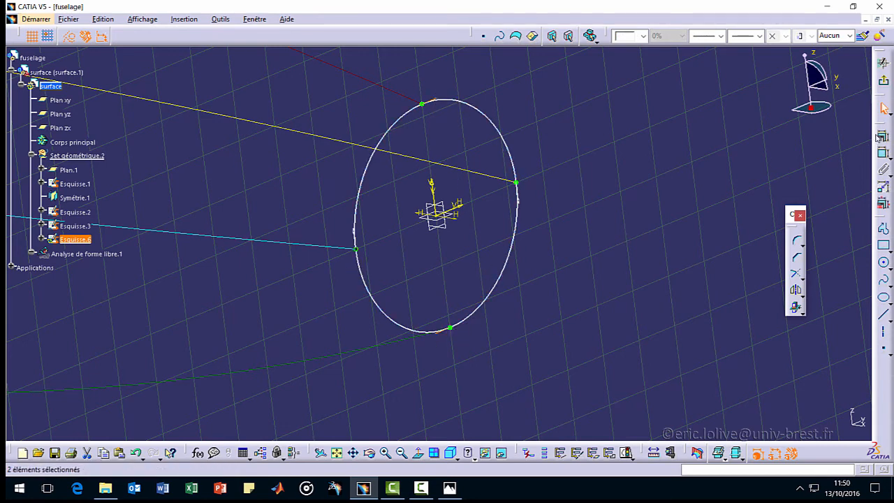
click(882, 135)
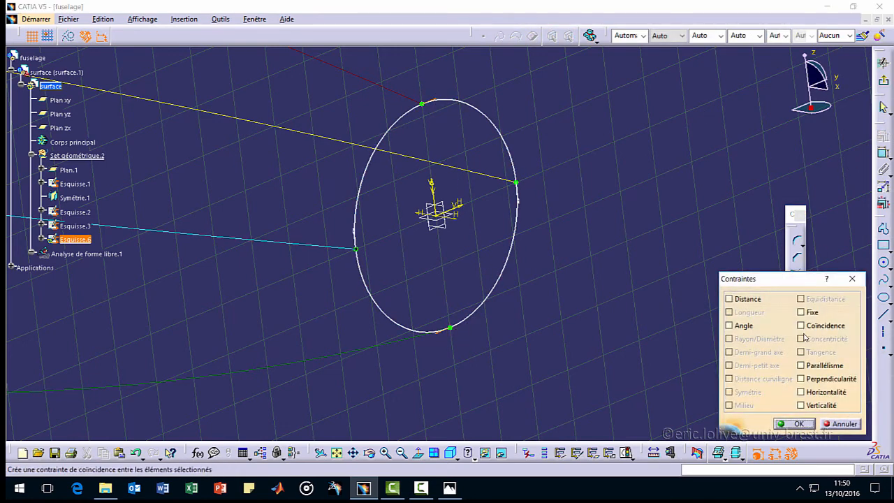
click(827, 393)
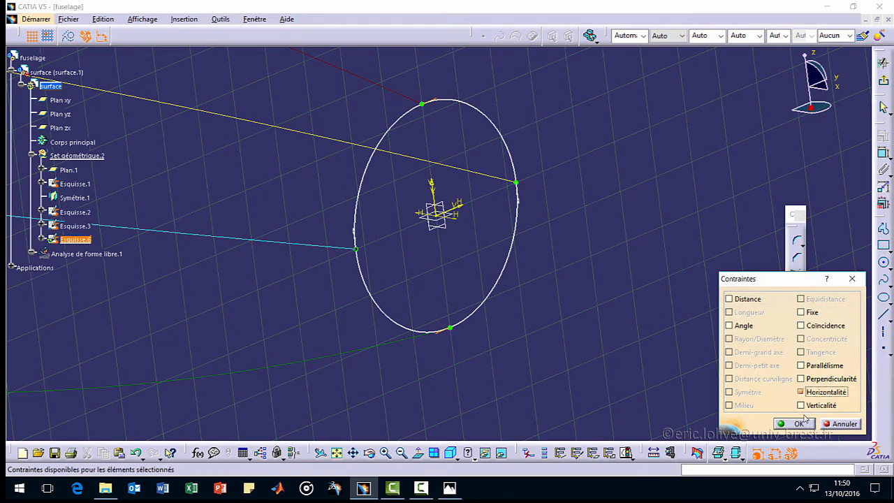
key(Return)
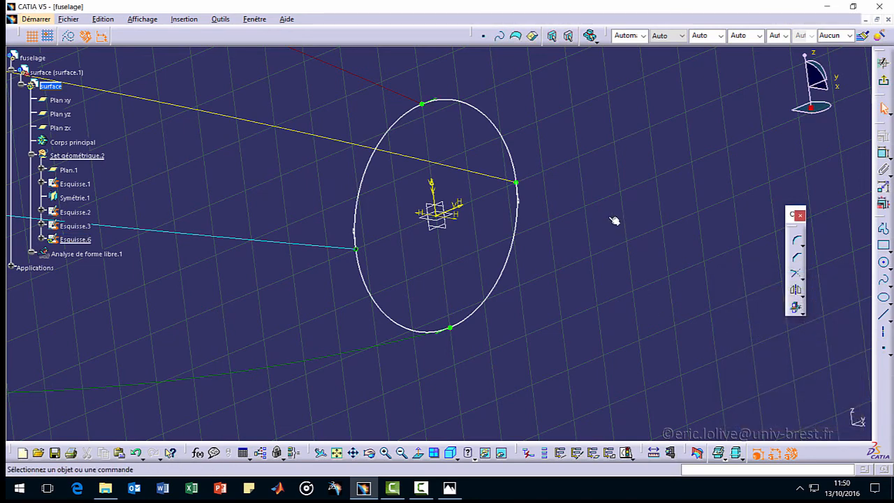
Constrain the tangents at the two side points of the spline to be vertical.
click(518, 200)
ctrl+click(358, 238)
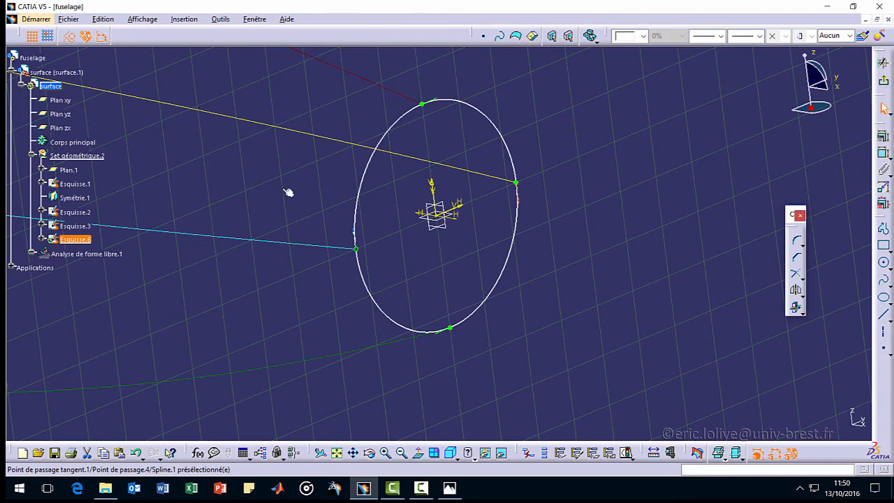
click(884, 137)
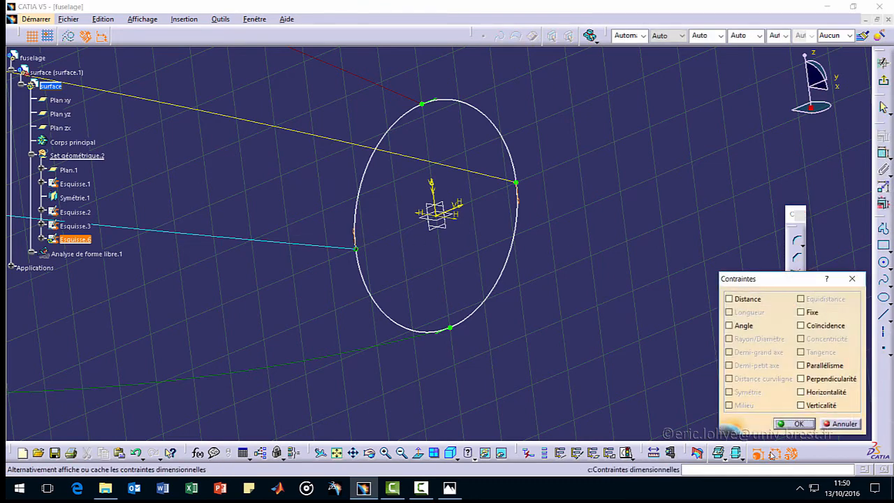
click(823, 410)
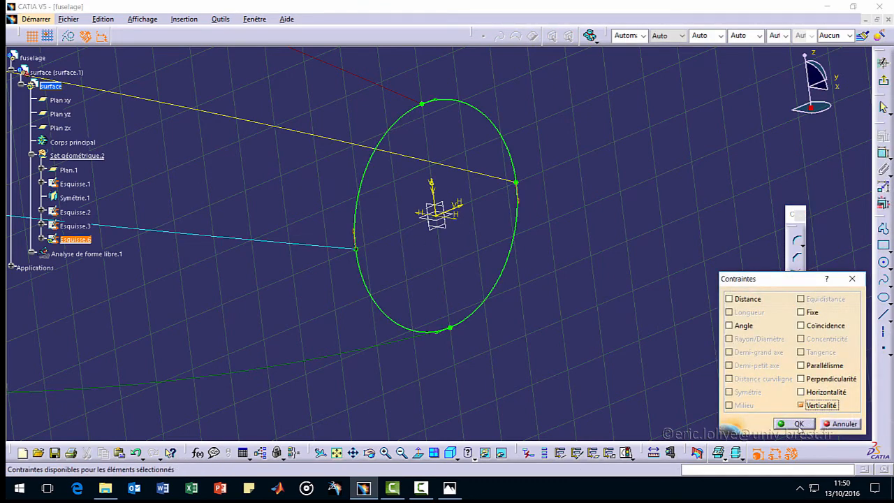
click(796, 423)
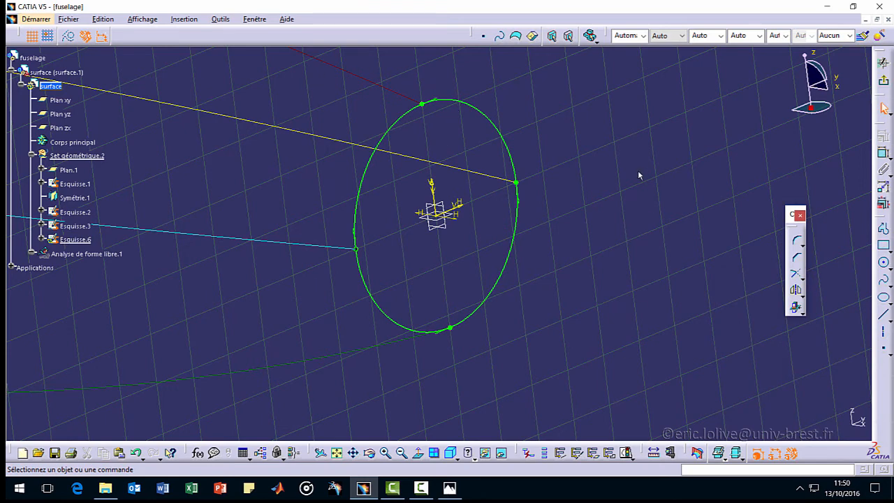
Turn the two Empreinte.1 points and the two isolated intersection points into construction elements through Analyse d'esquisse, and exit the sketch.
middle_drag(483, 120, 639, 224)
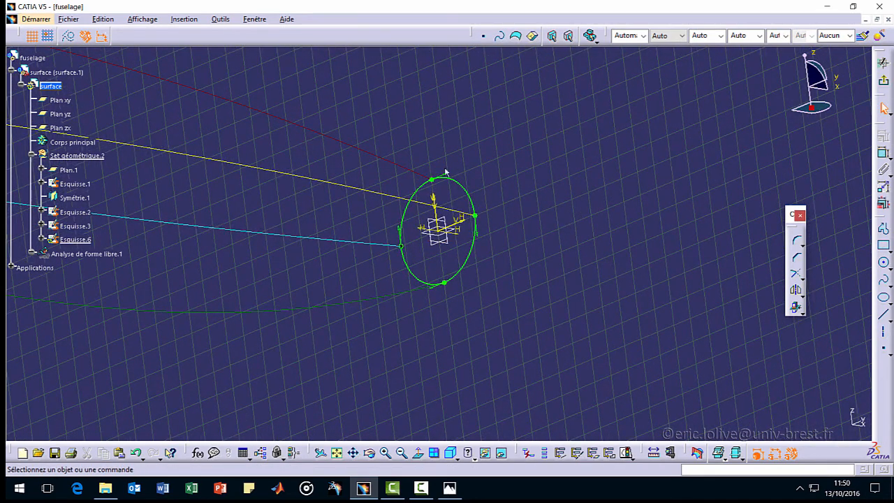
click(215, 20)
click(257, 194)
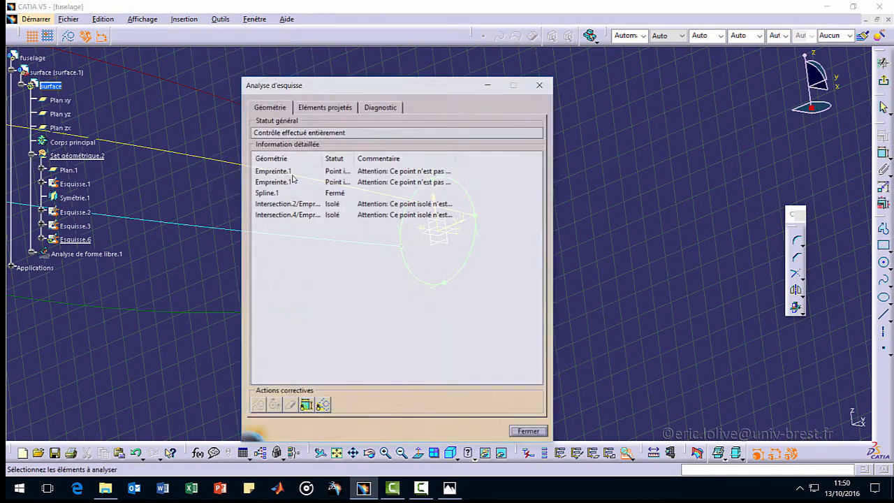
drag(374, 92, 652, 86)
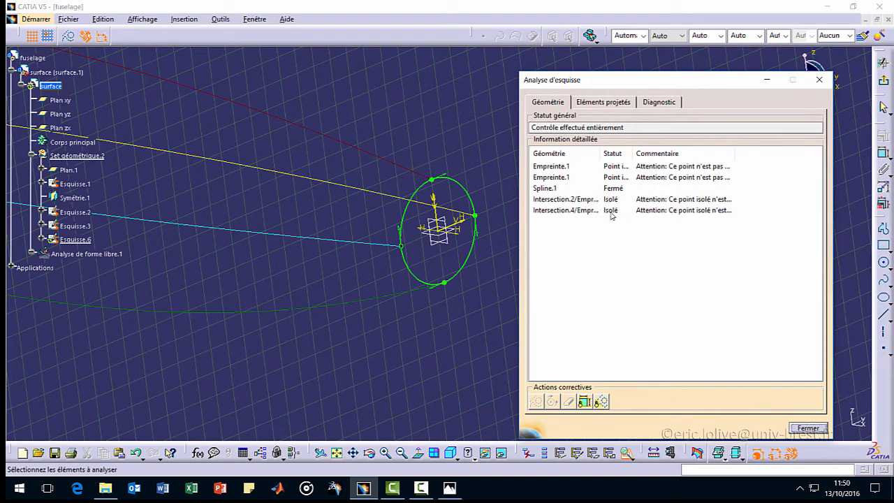
click(551, 168)
ctrl+click(554, 178)
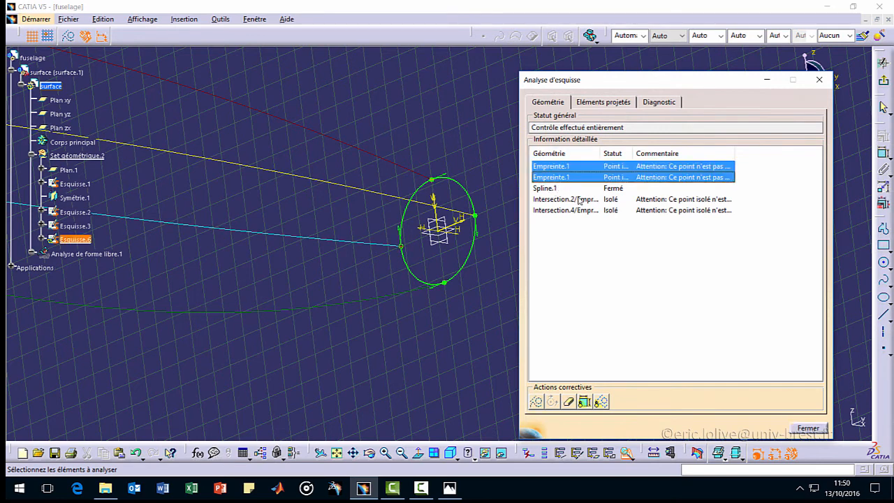
ctrl+click(574, 200)
ctrl+click(575, 210)
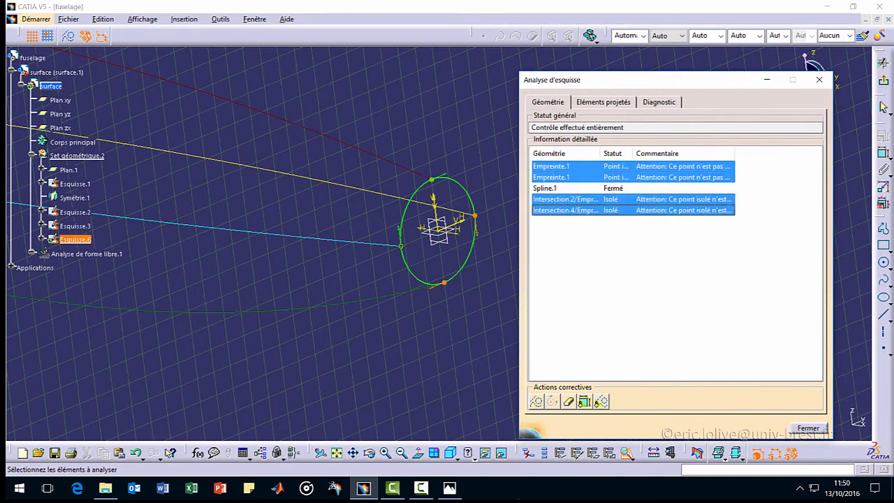
click(536, 402)
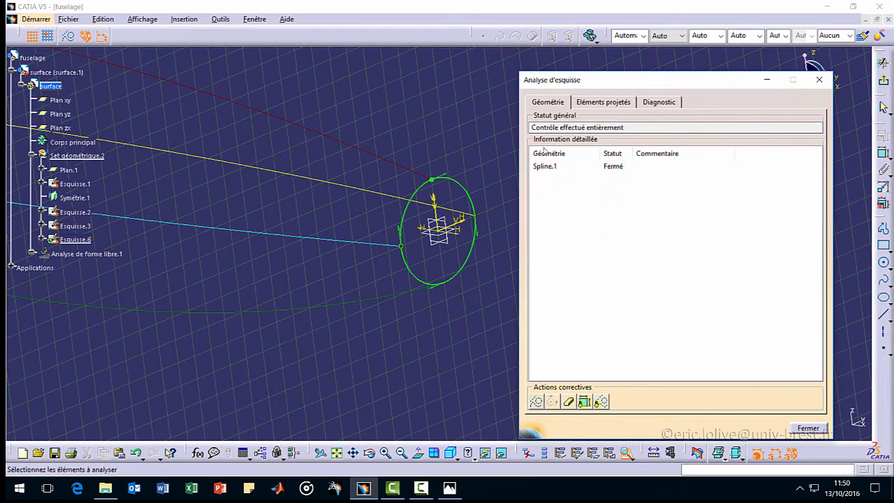
click(807, 427)
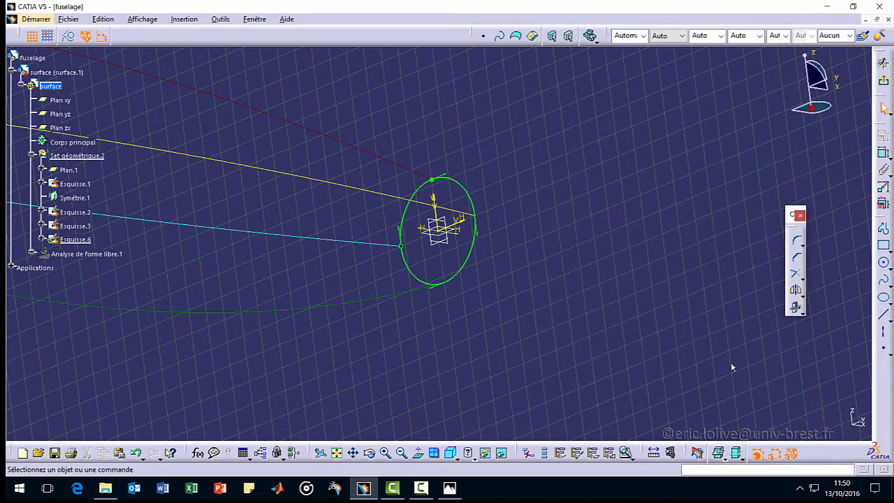
click(884, 79)
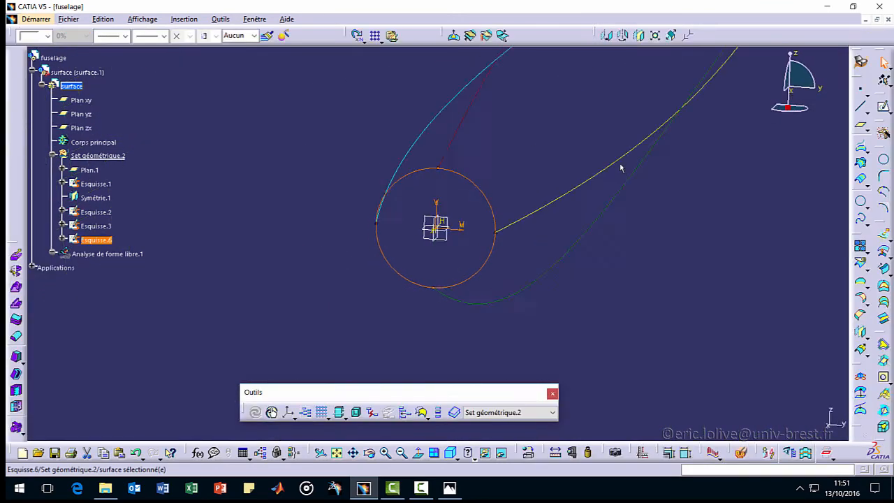
Create an offset plane about -1891 mm from Plan yz, crossing the front part of the guide curves.
middle_drag(559, 234, 301, 256)
click(208, 106)
middle_drag(405, 237, 542, 237)
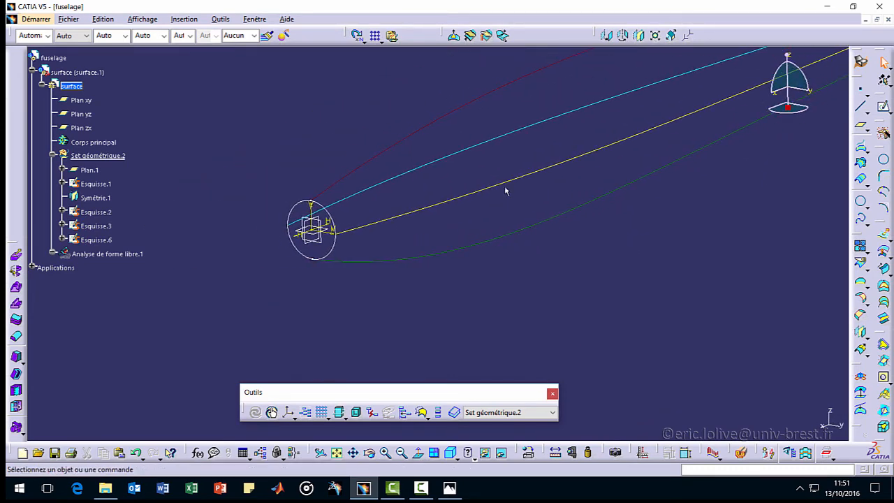
click(860, 127)
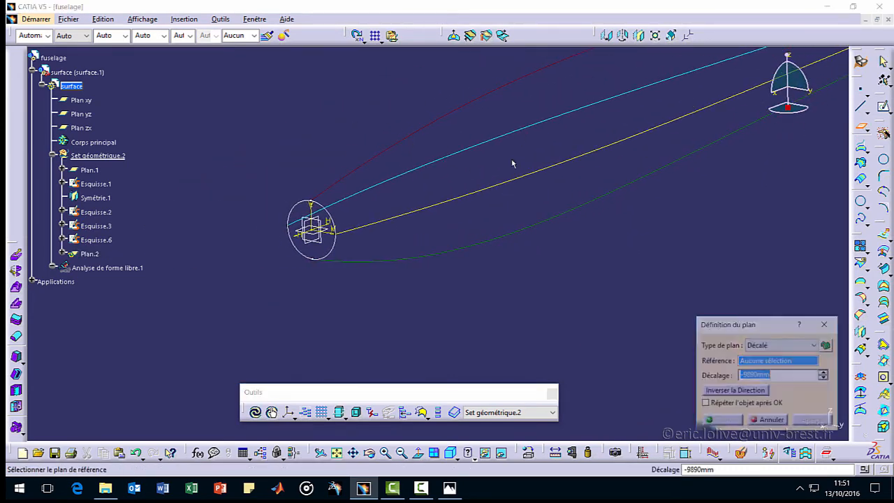
click(327, 244)
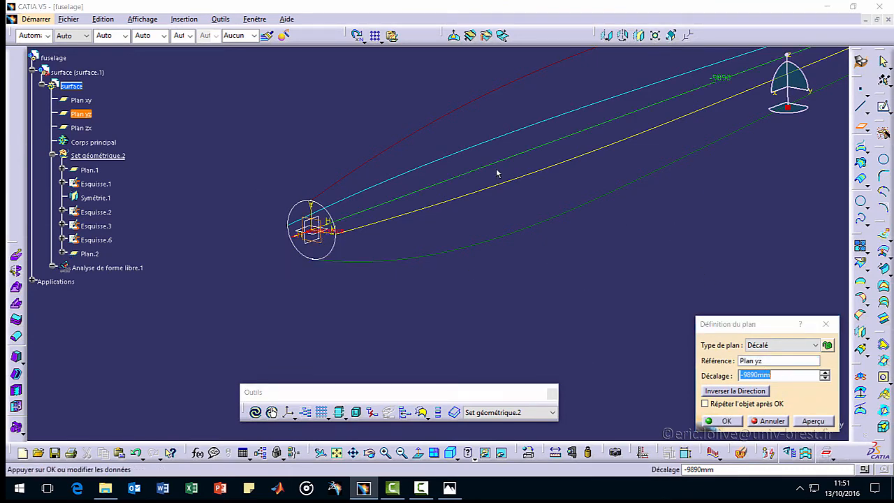
ctrl+middle_drag(497, 172, 654, 289)
drag(713, 121, 442, 234)
click(727, 421)
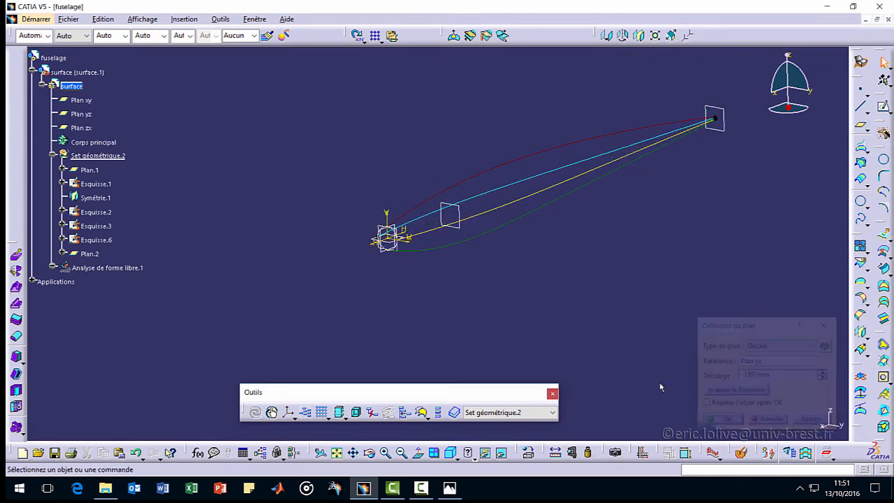
Copy the closed section sketch Esquisse.6 and paste it onto Plan.2 so the section fits the guide curves there.
click(94, 239)
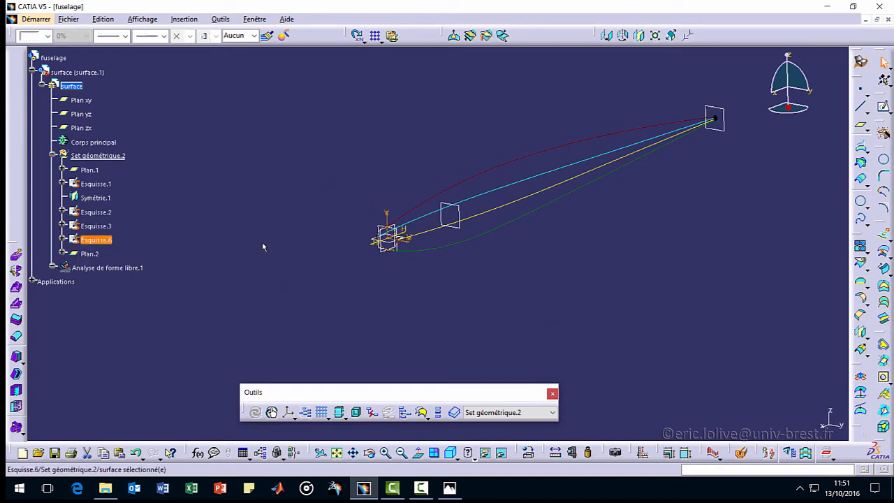
right_click(99, 240)
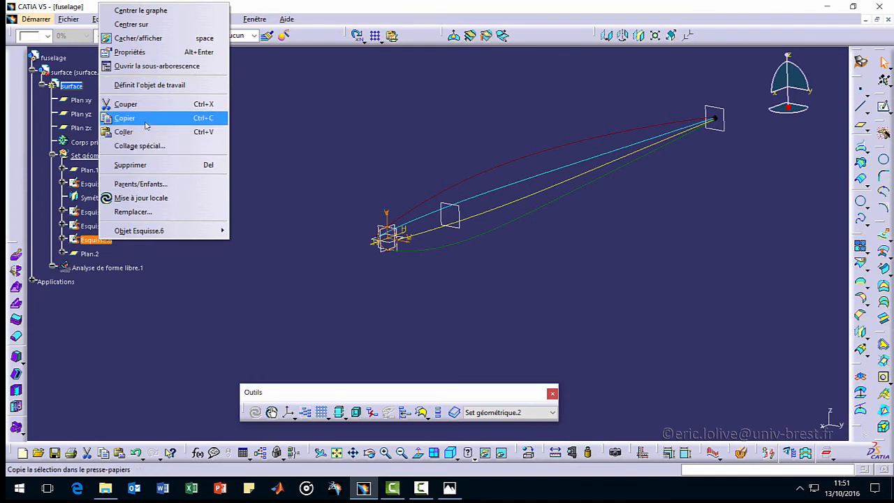
click(139, 118)
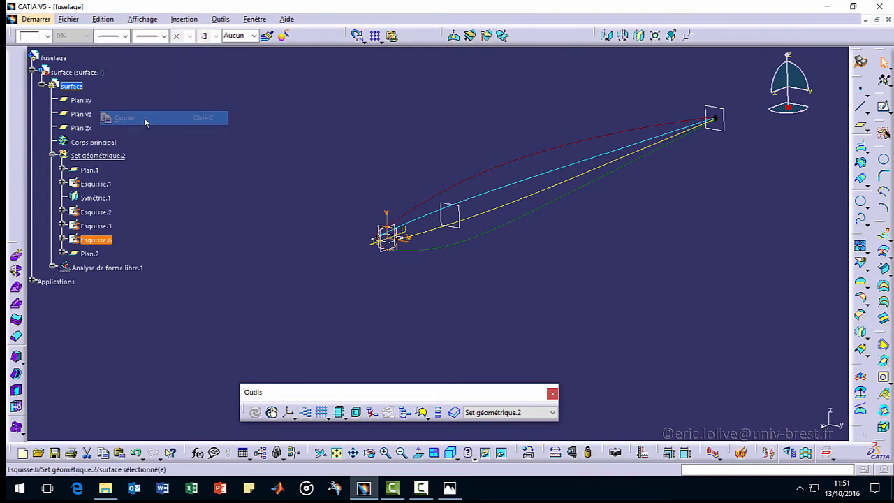
click(91, 254)
right_click(91, 255)
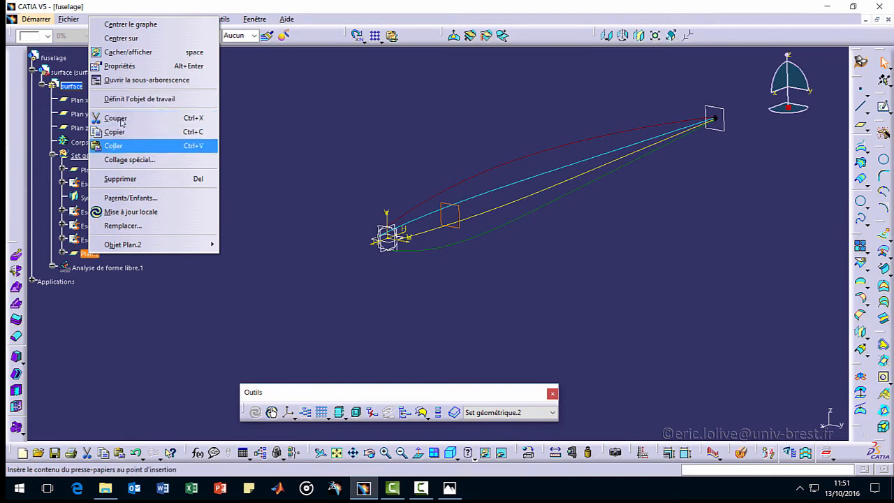
click(132, 145)
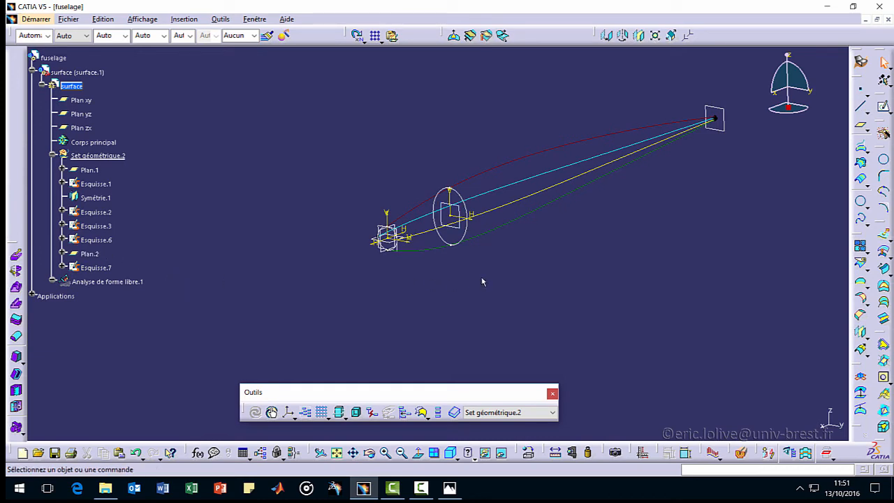
Open the pasted sketch Esquisse.7, examine its spline against the guide curves, and exit the sketch.
double_click(96, 266)
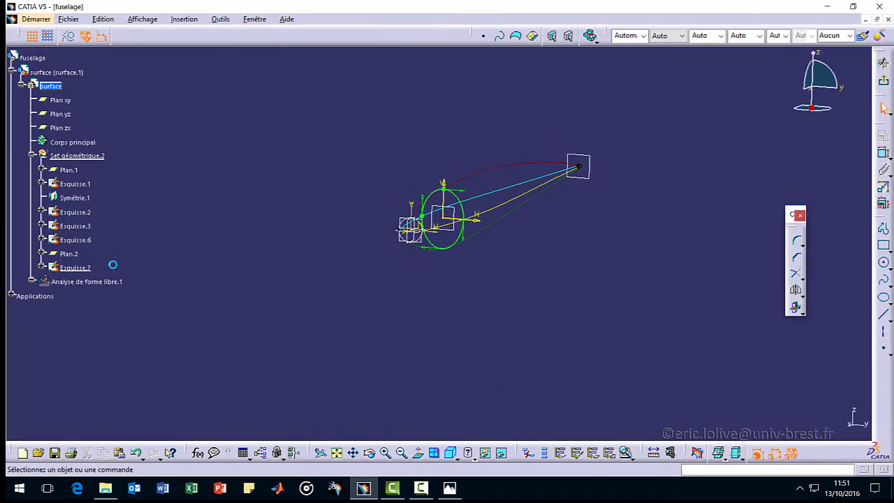
middle_drag(497, 252, 535, 202)
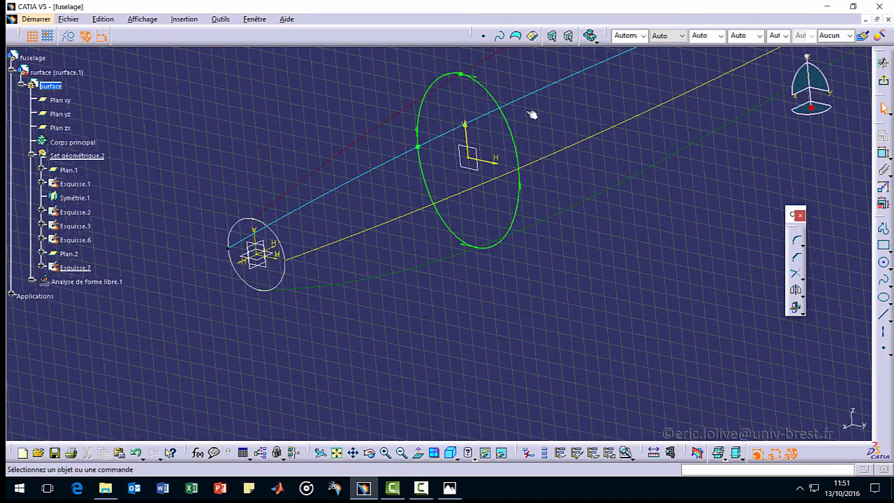
click(884, 80)
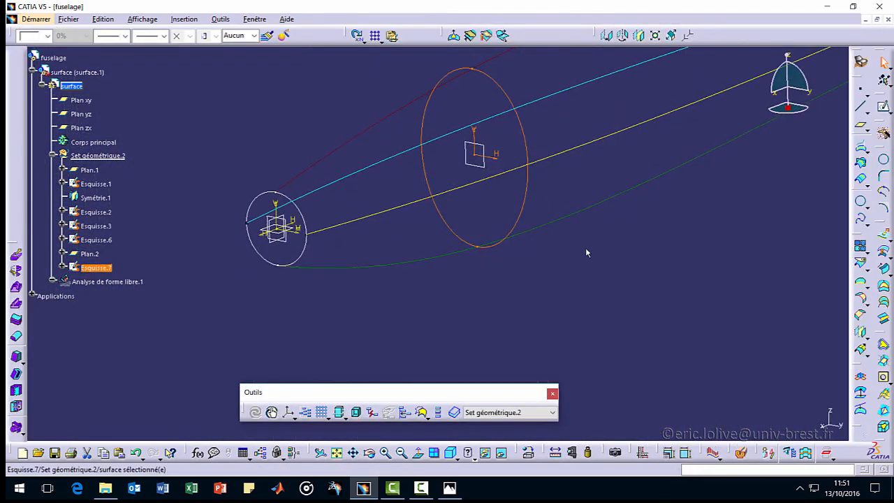
Edit Plan.2 and shift it slightly farther from Plan yz along the guide curves.
mouse_move(394, 217)
middle_down()
mouse_move(542, 302)
mouse_move(385, 281)
middle_up()
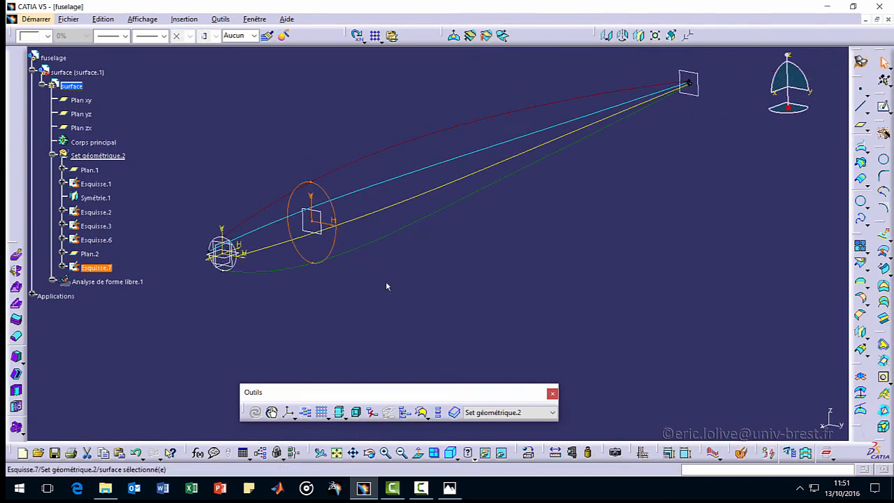
double_click(315, 247)
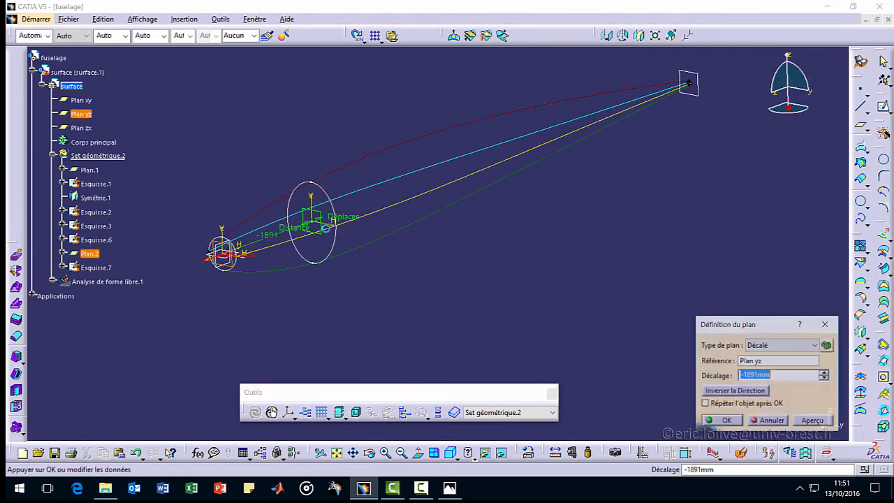
drag(293, 236, 321, 255)
click(726, 421)
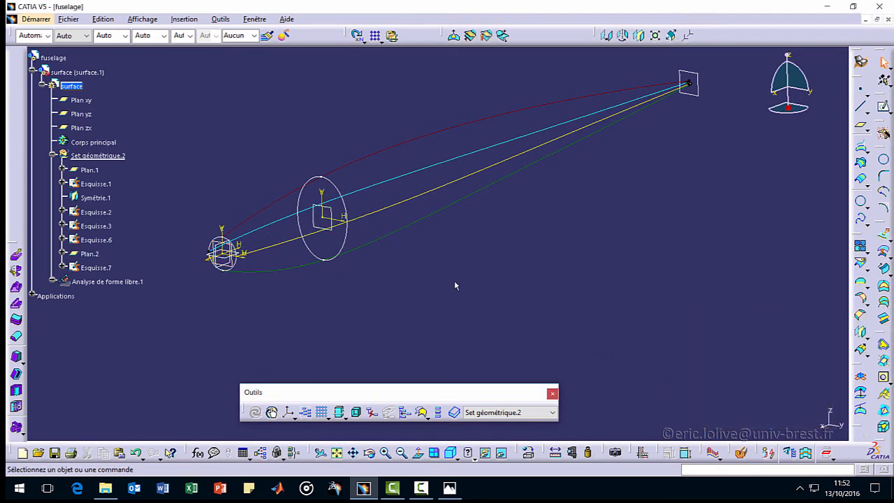
Create a plane offset -2116 mm from Plan.2 and paste the copied section sketch onto it.
click(343, 232)
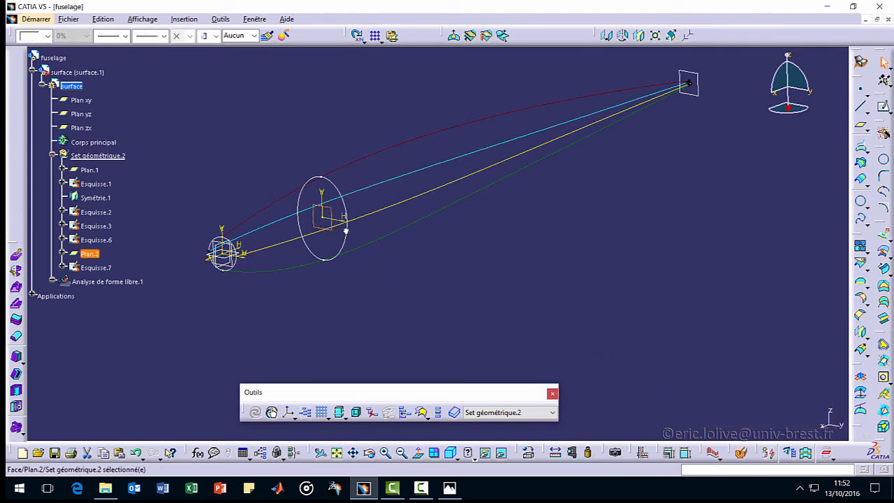
click(534, 251)
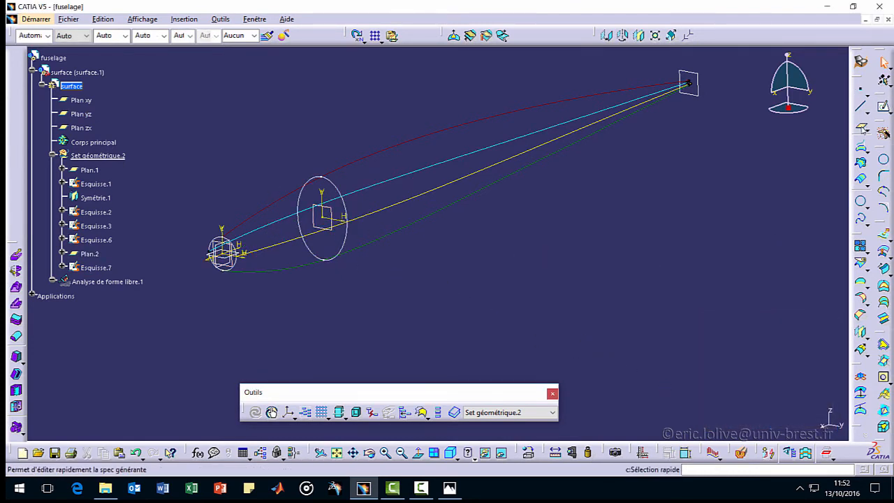
click(861, 126)
click(334, 220)
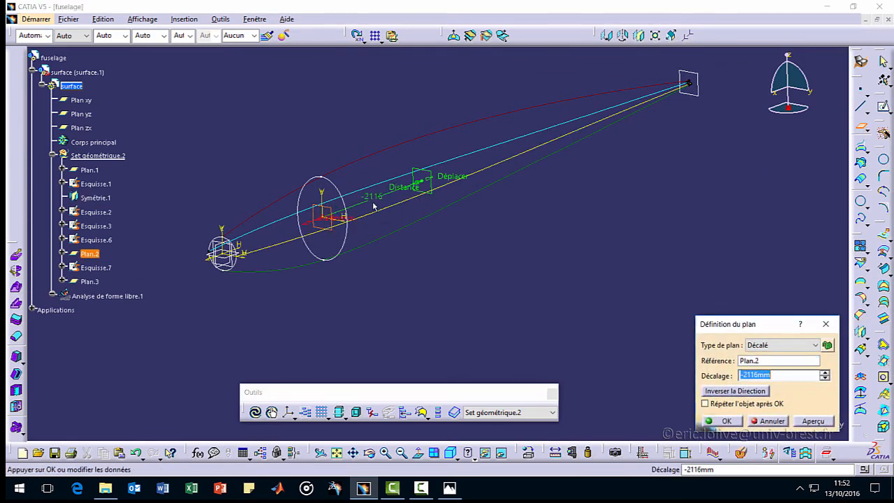
click(740, 422)
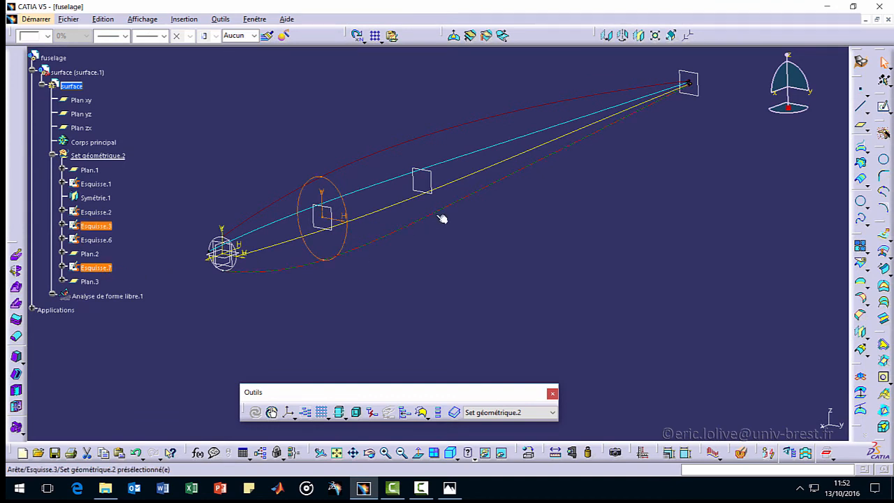
right_click(431, 181)
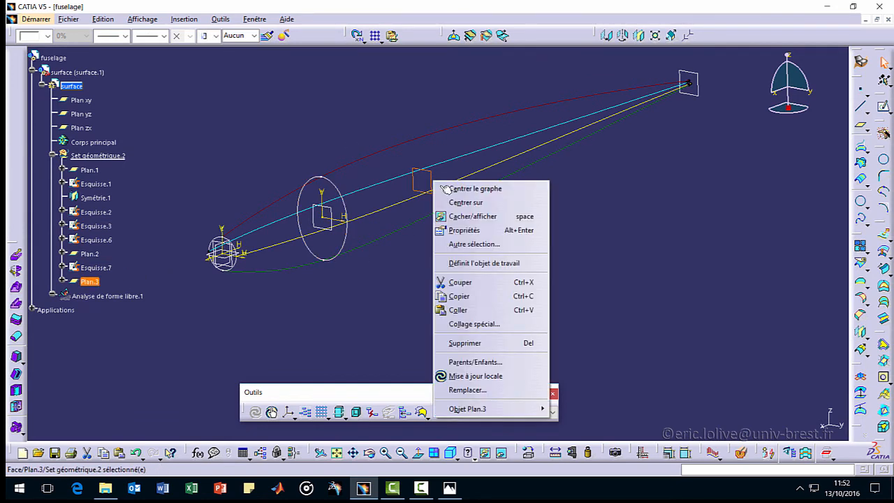
click(458, 310)
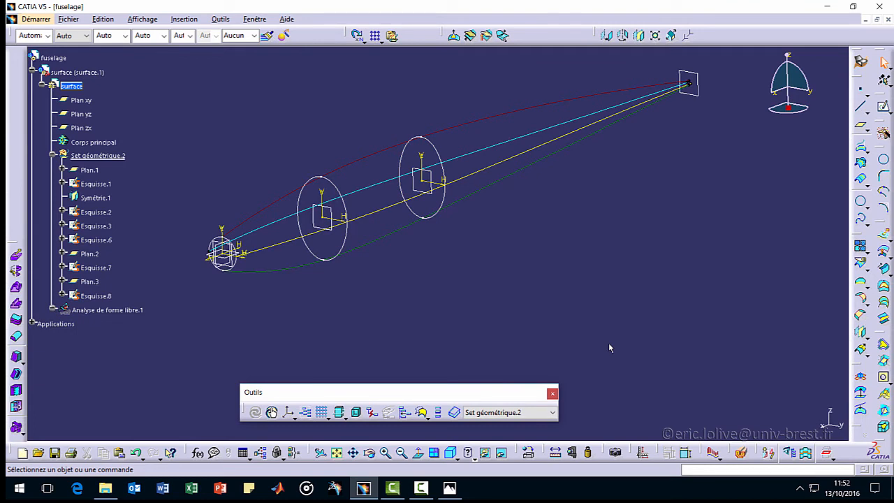
Create another plane offset -2116 mm from Plan.3, towards the far end of the guide curves.
click(417, 187)
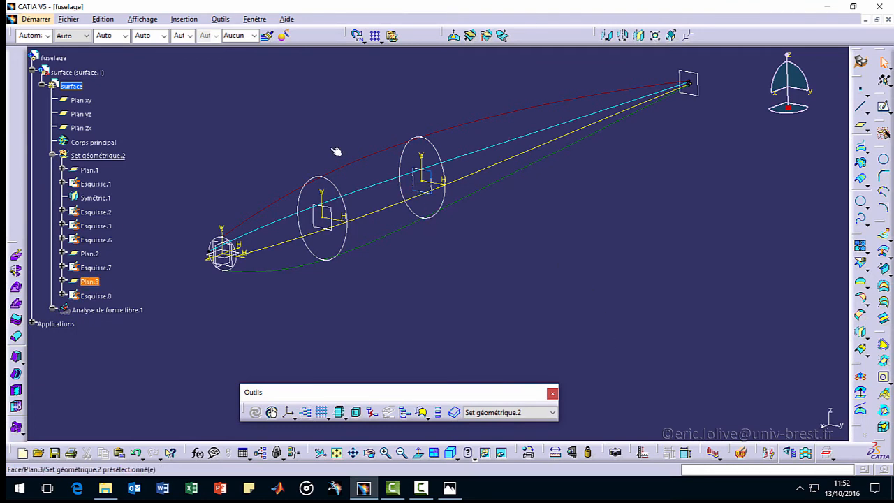
click(860, 127)
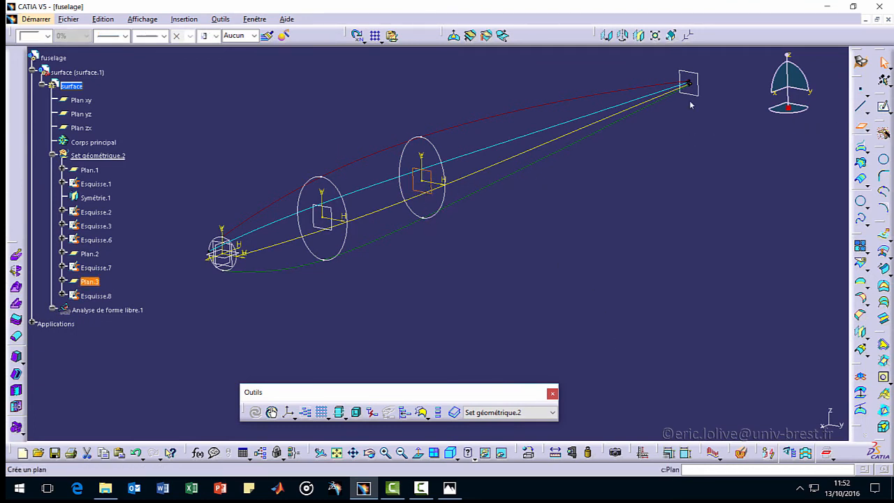
click(725, 421)
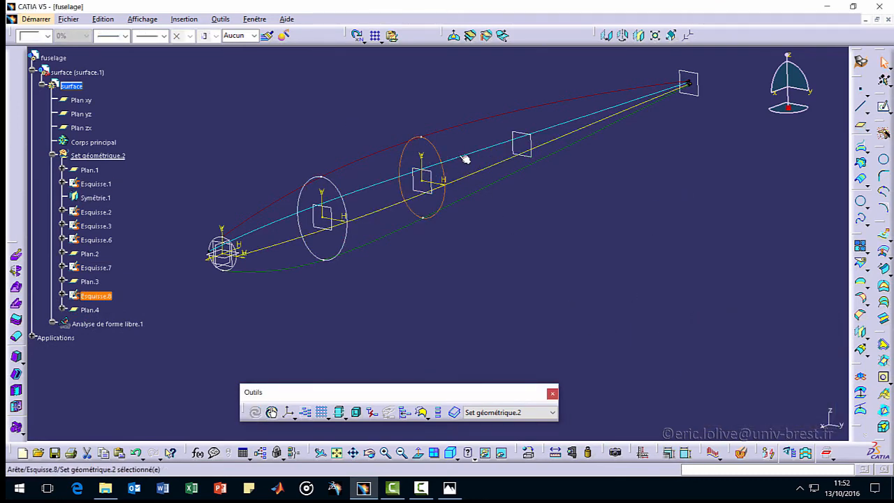
Copy the section sketch Esquisse.8 and paste it onto Plan.4.
right_click(436, 150)
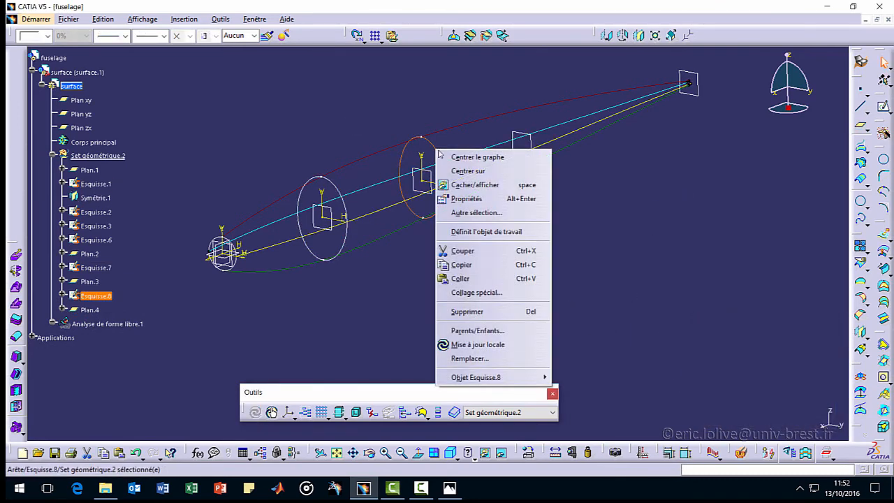
click(461, 265)
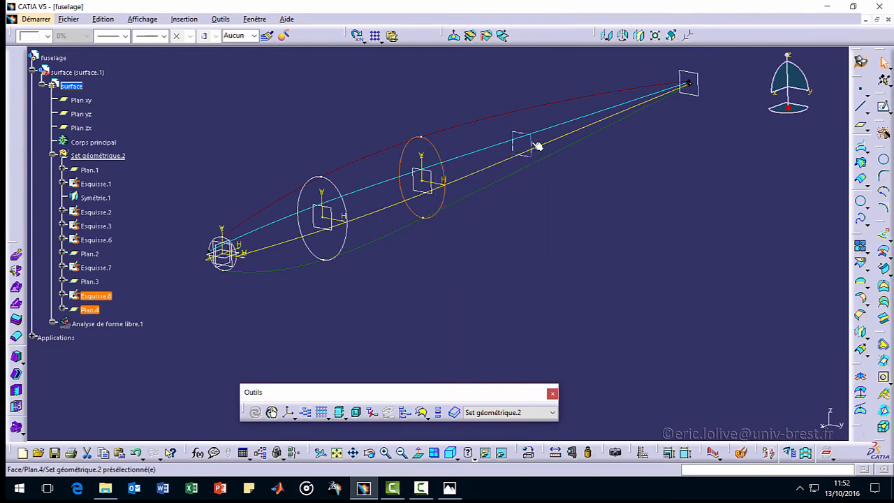
click(536, 145)
right_click(531, 143)
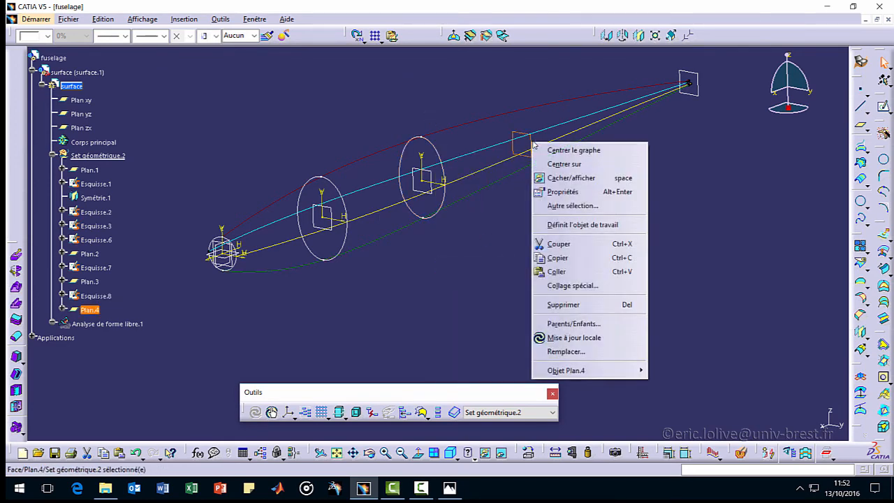
click(559, 272)
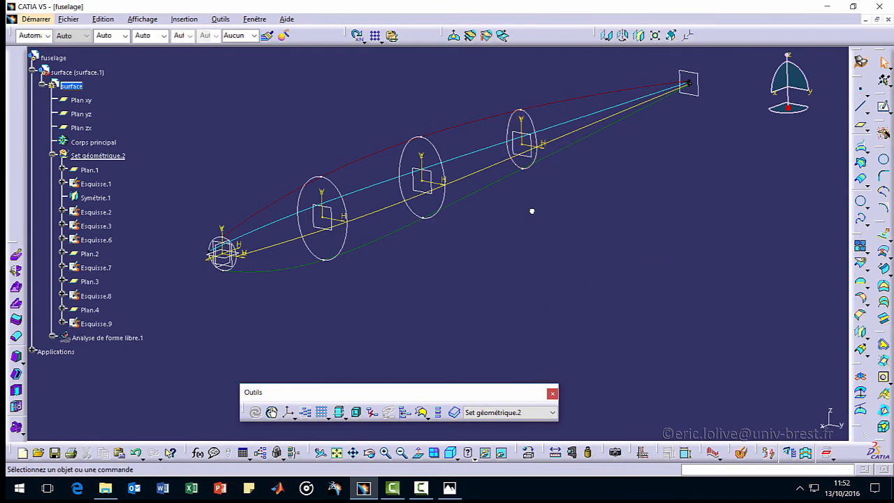
Move Plan.2 along the guide curves to an offset of about -2568 mm from Plan yz.
ctrl+middle_drag(571, 236, 420, 218)
double_click(331, 226)
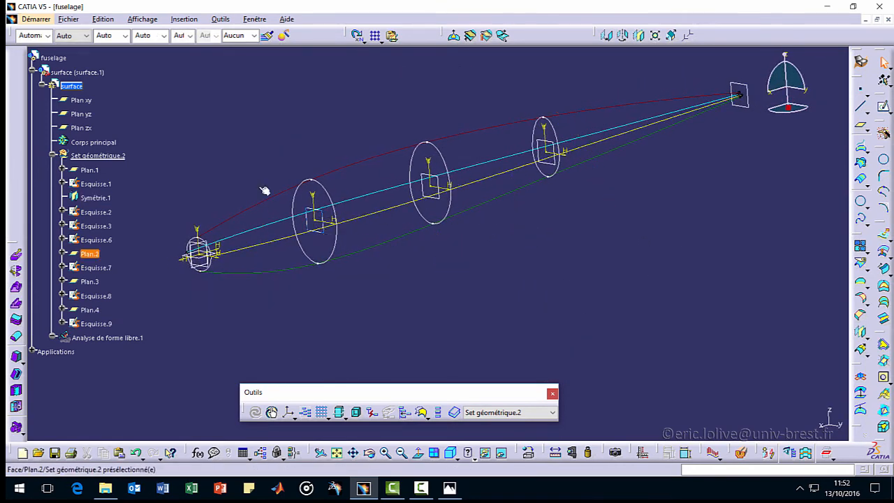
drag(302, 230, 327, 225)
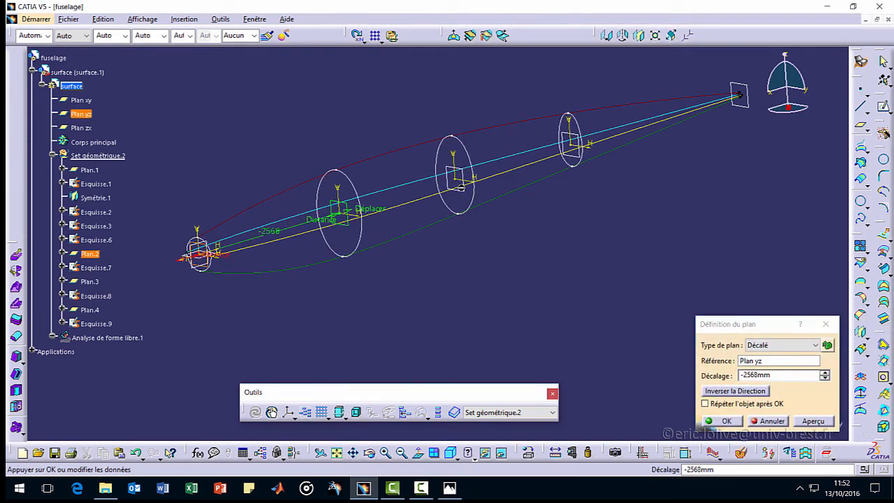
click(727, 421)
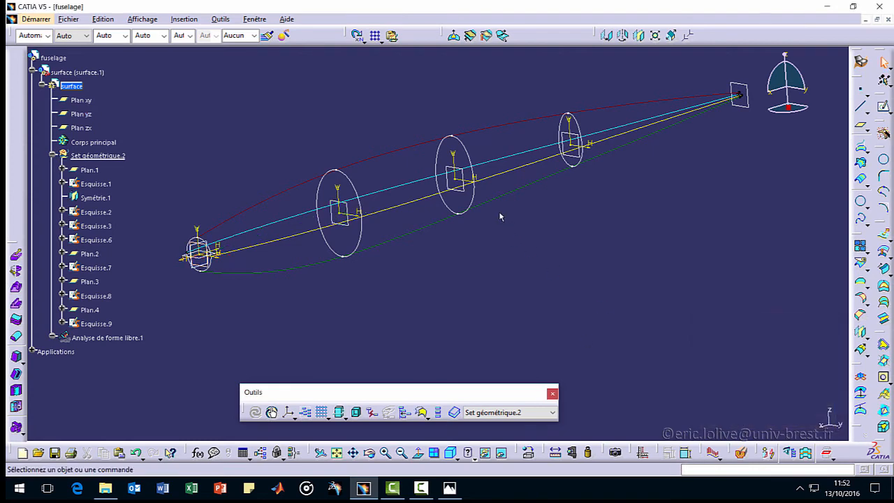
Move Plan.3 along the guide curves to an offset of about -2732 mm from Plan.2.
double_click(457, 184)
drag(434, 192, 502, 203)
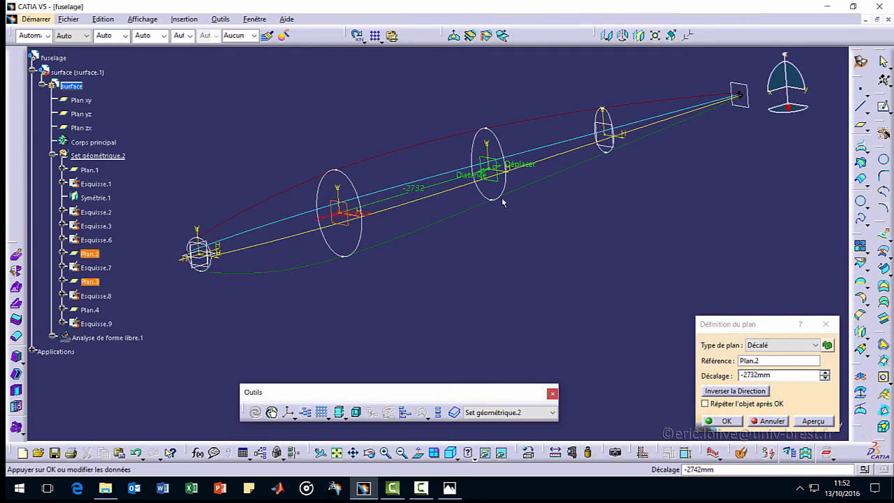
click(733, 420)
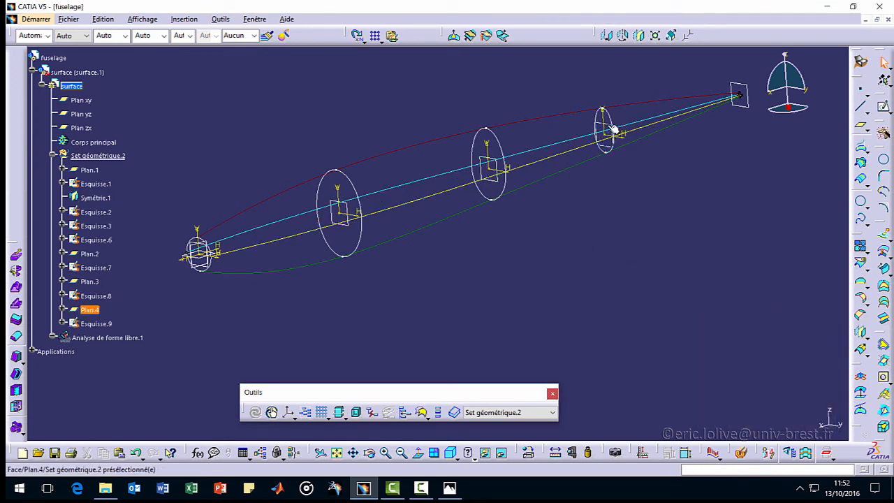
Move Plan.4 along the guide curves to an offset of about -2567 mm from Plan.3.
double_click(612, 130)
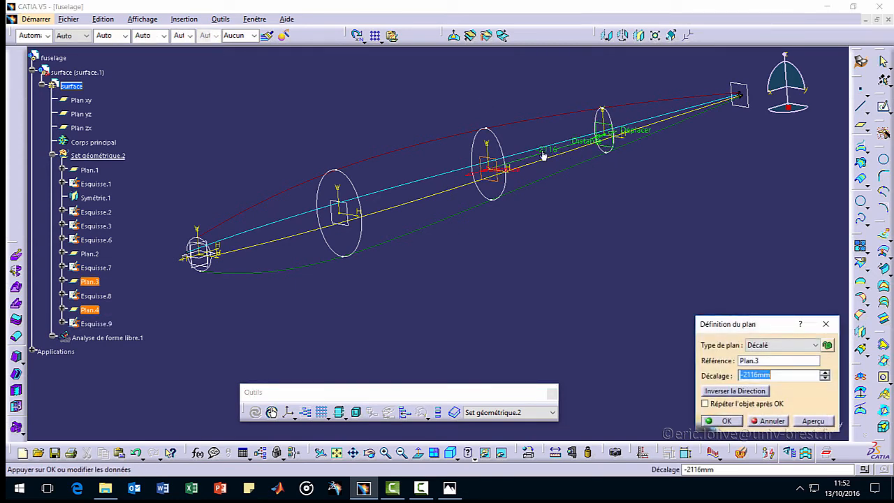
drag(586, 145, 609, 137)
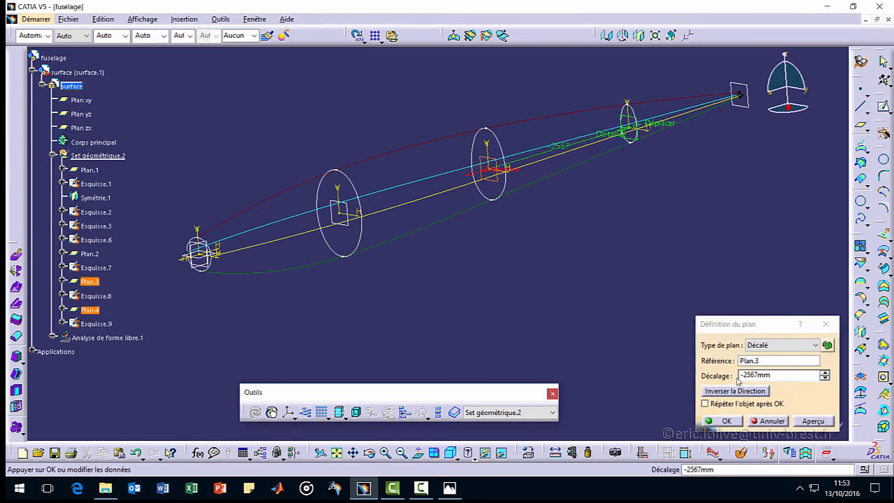
click(724, 421)
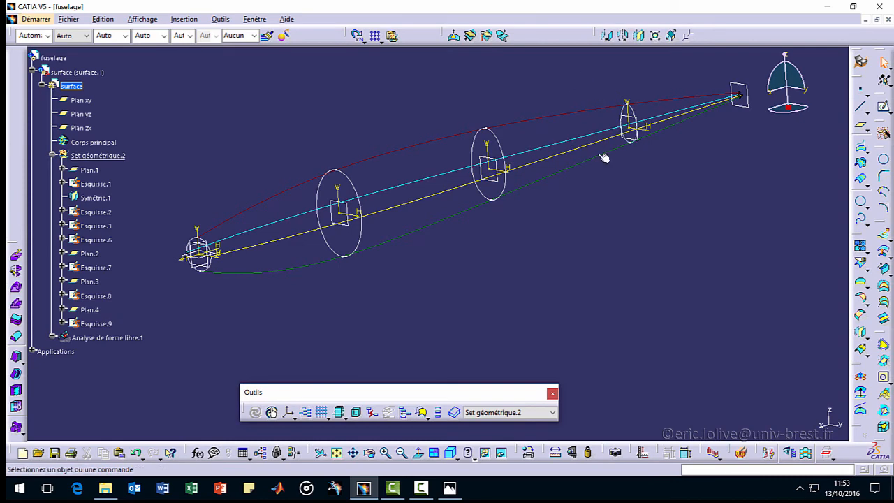
Switch to File Explorer and open the image Couples arr fuselage GP5.jpg in Photos to view the rear section drawings.
click(105, 489)
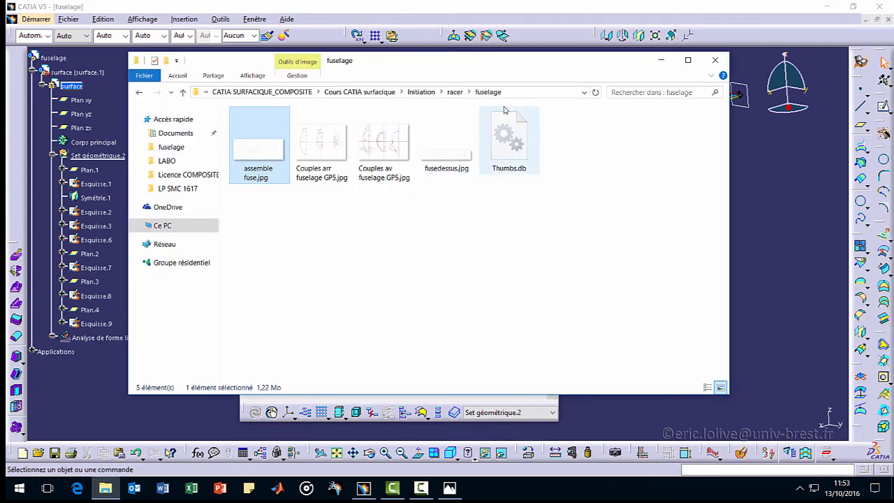
click(320, 146)
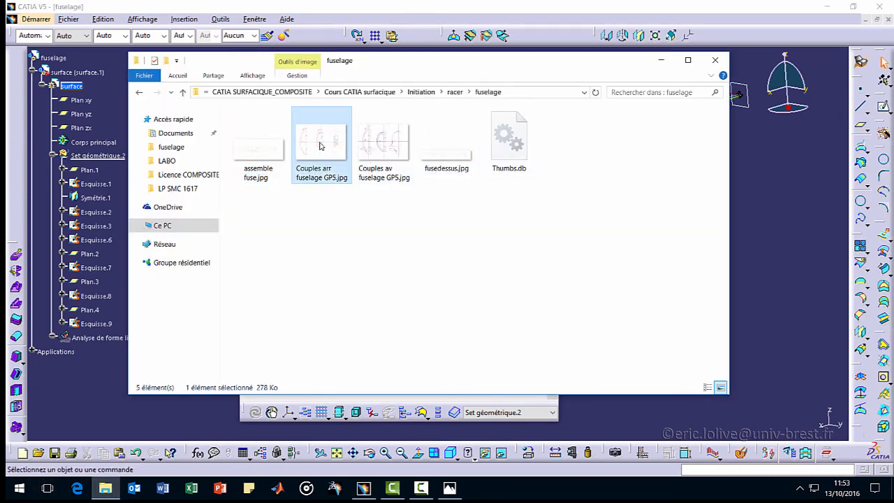
double_click(318, 146)
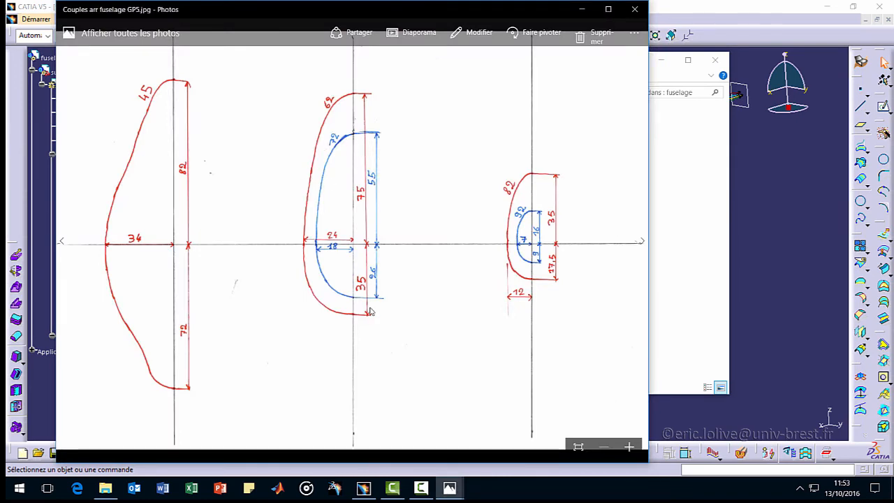
Switch back to CATIA V5 and paste a copy of section sketch Esquisse.9 onto Plan.1 at the far end of the guide curves.
click(634, 9)
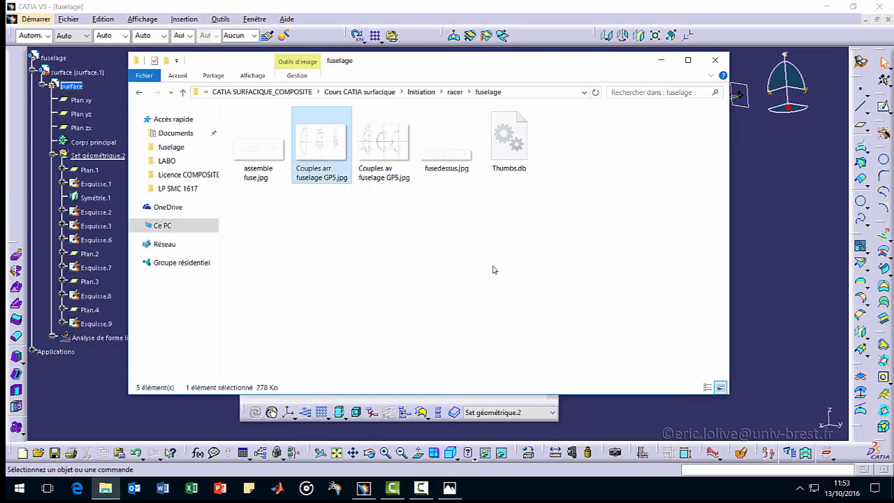
key(alt+Tab)
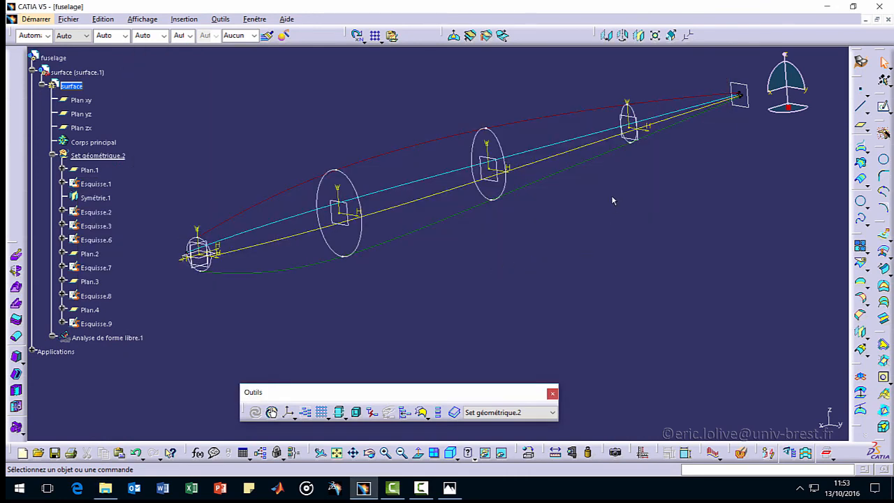
middle_click(581, 181)
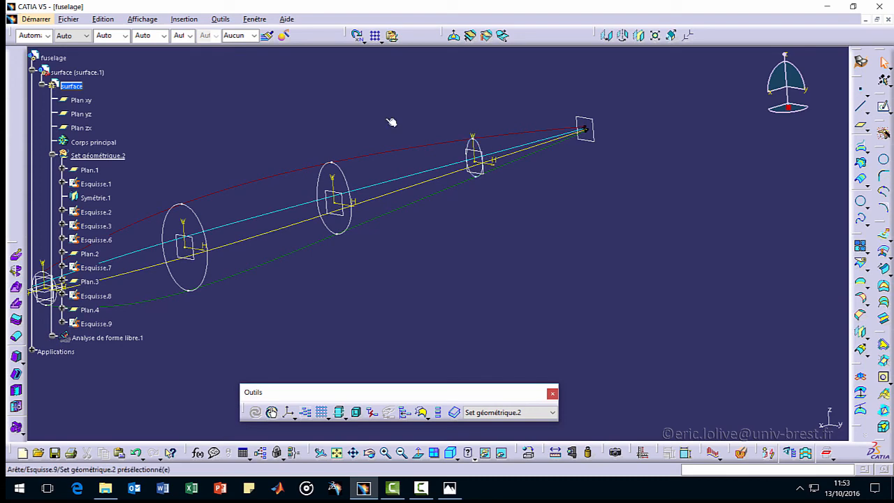
right_click(468, 143)
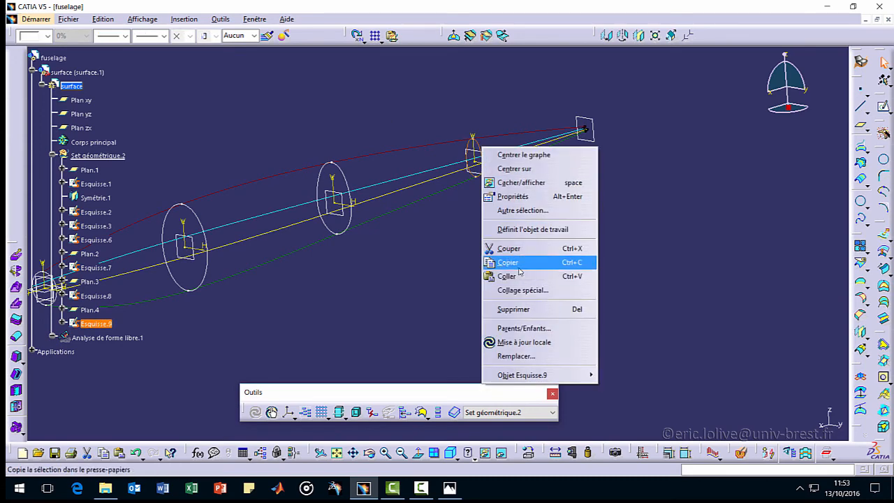
click(580, 262)
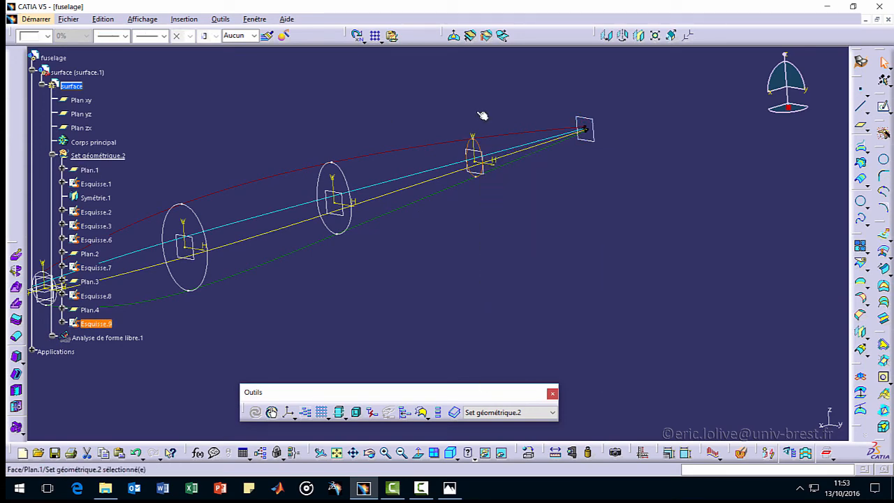
right_click(592, 143)
click(619, 269)
mouse_move(619, 269)
middle_down()
mouse_move(497, 296)
mouse_move(503, 248)
mouse_move(371, 363)
middle_up()
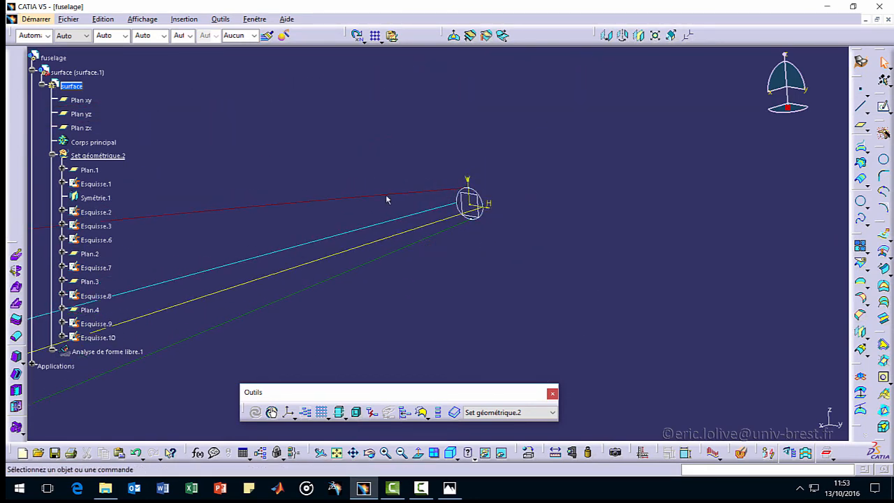
Start a multi-section surface and select sketches Esquisse.6, Esquisse.7, Esquisse.8, Esquisse.9 and Esquisse.10 as its sections.
middle_drag(386, 199, 458, 195)
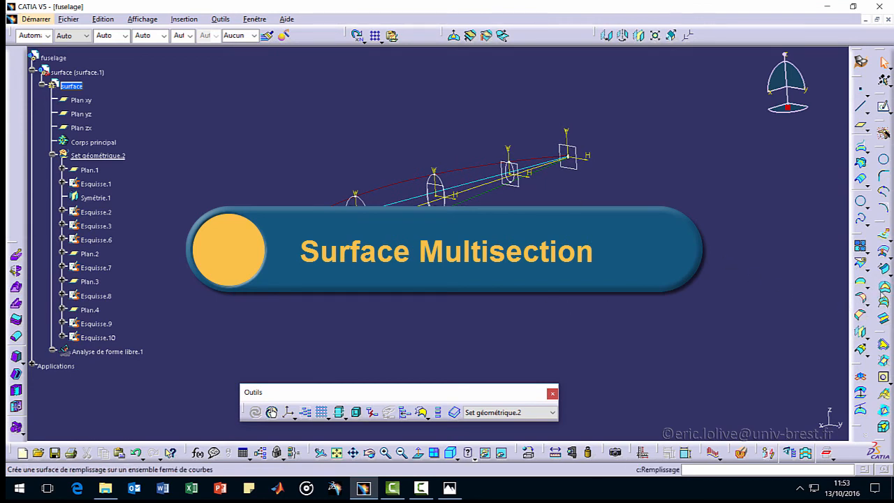
click(885, 305)
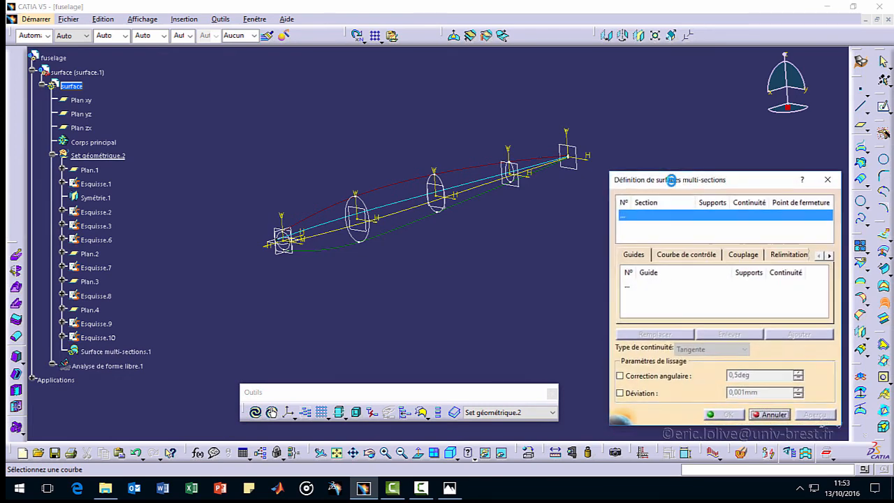
drag(671, 179, 677, 151)
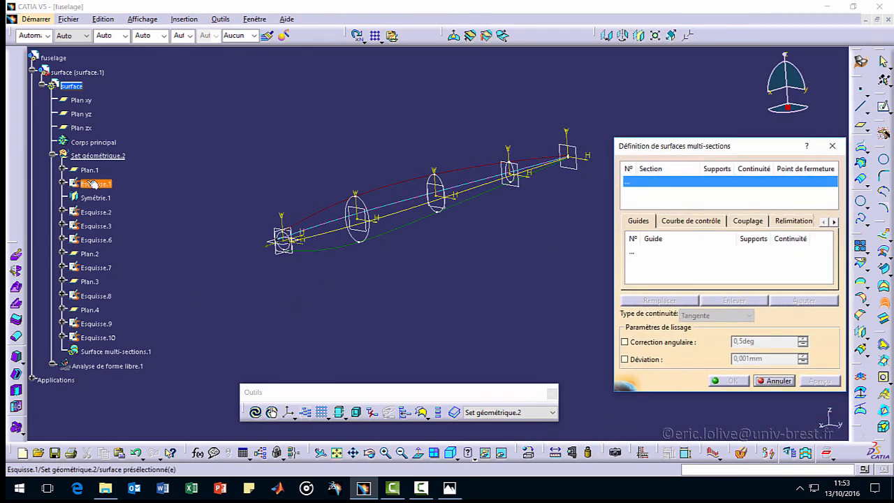
click(99, 240)
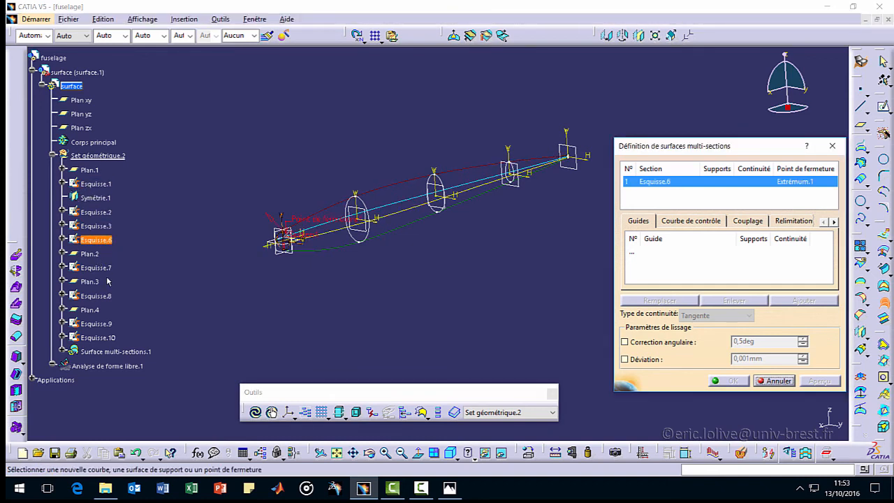
click(101, 269)
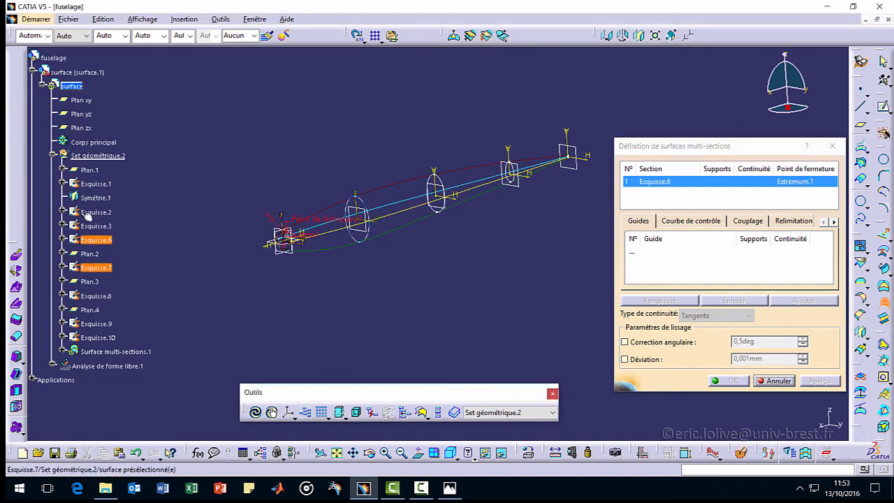
click(112, 296)
click(102, 324)
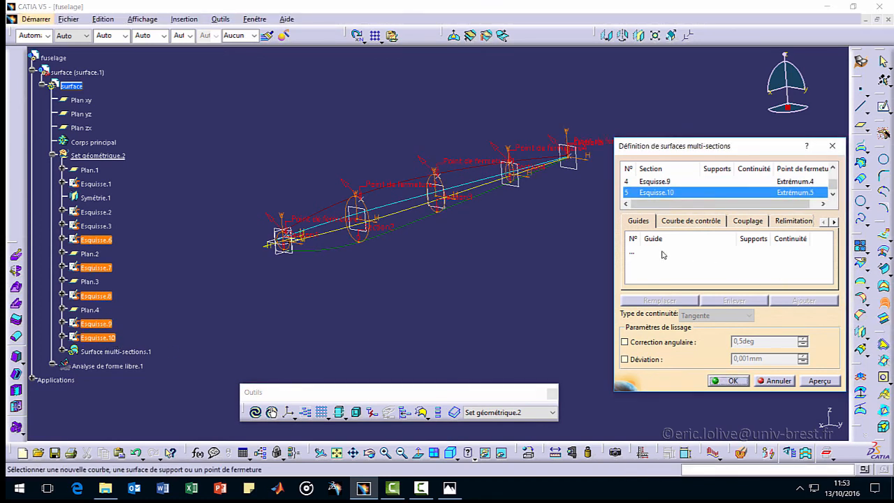
Add Esquisse.1, Esquisse.2, Symétrie.1 and Esquisse.3 as guides and create the multi-section surface.
click(632, 253)
middle_drag(385, 224, 346, 191)
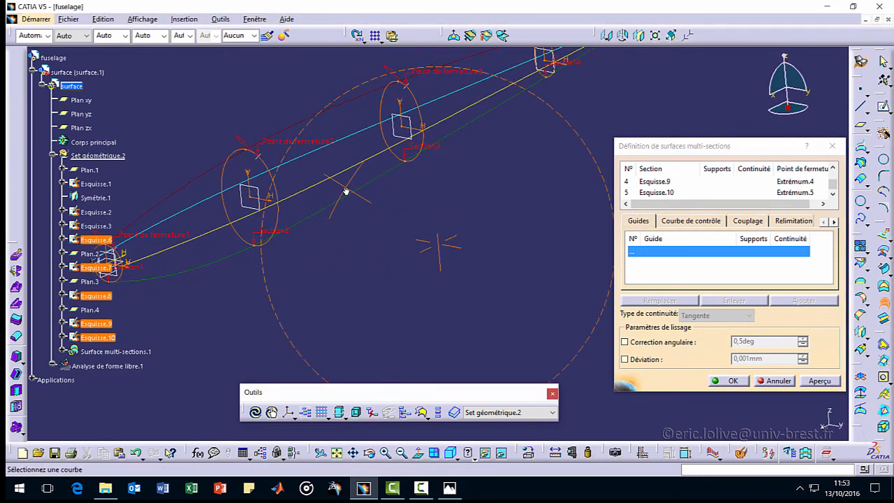
click(170, 164)
click(246, 184)
click(304, 199)
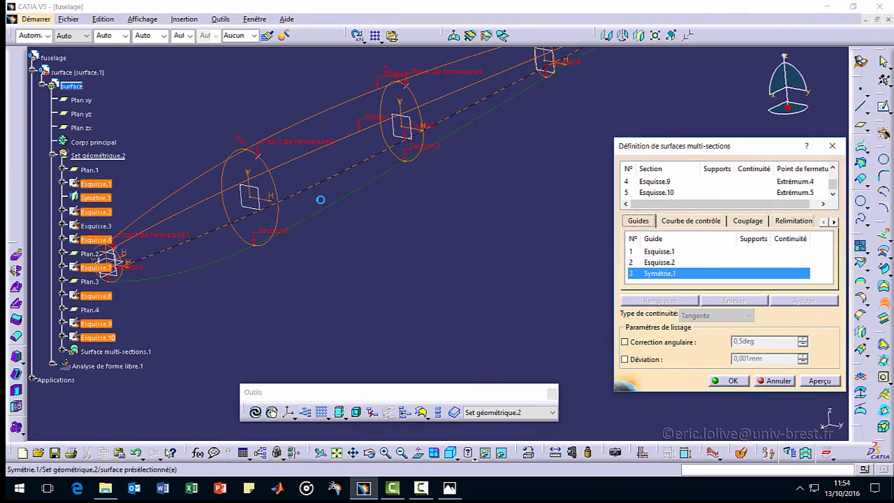
click(341, 211)
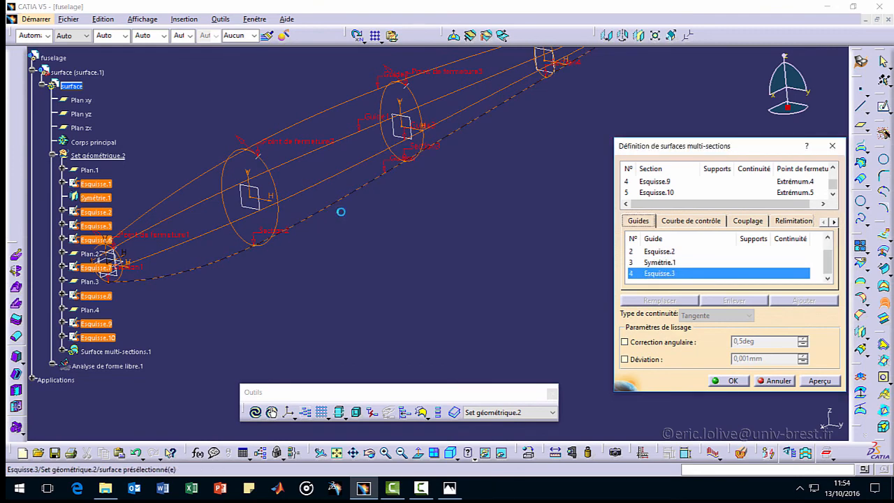
click(734, 382)
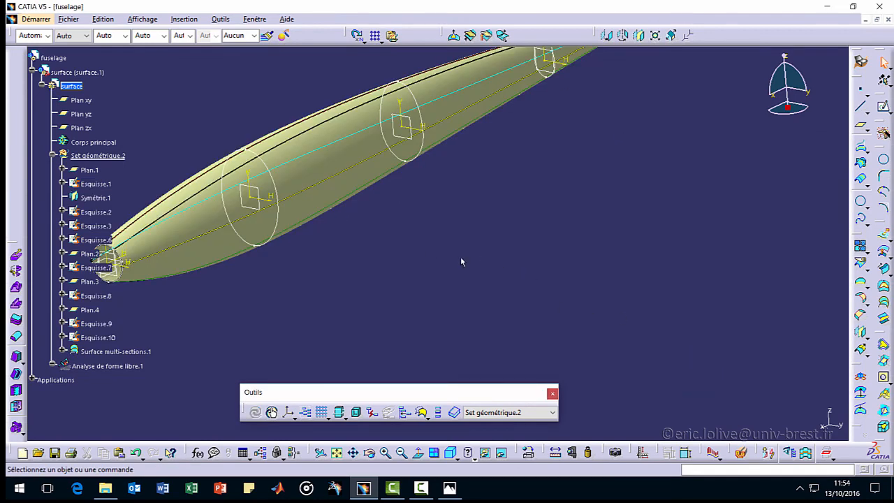
Group Esquisse.1, Symétrie.1, Esquisse.2 and Esquisse.3 in a new geometrical set named "courbe guide" under Set géométrique.2.
middle_drag(460, 262, 439, 222)
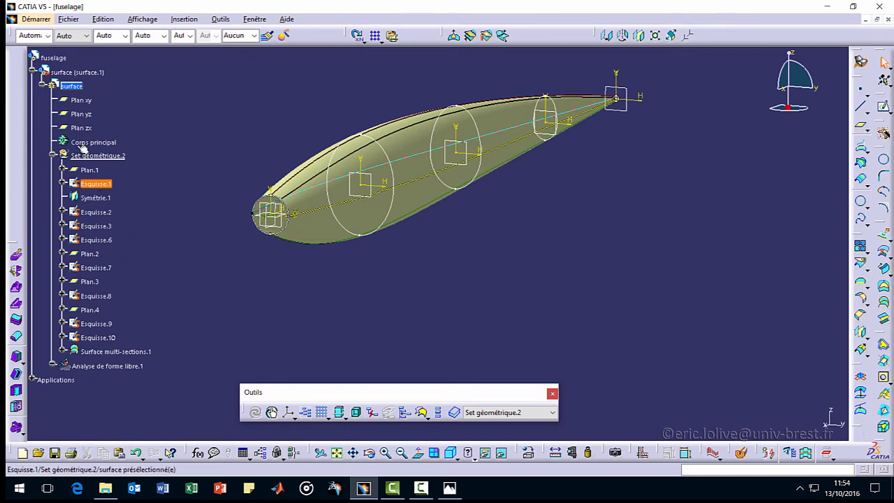
click(98, 184)
ctrl+click(96, 199)
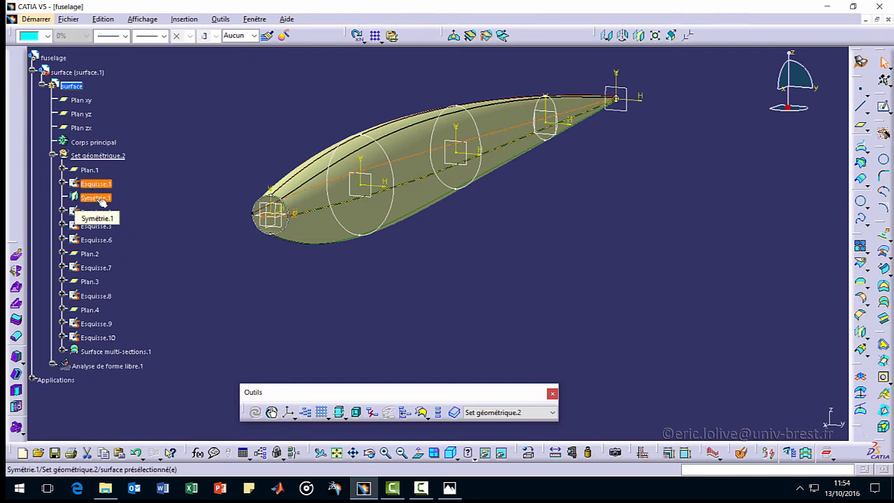
ctrl+click(95, 212)
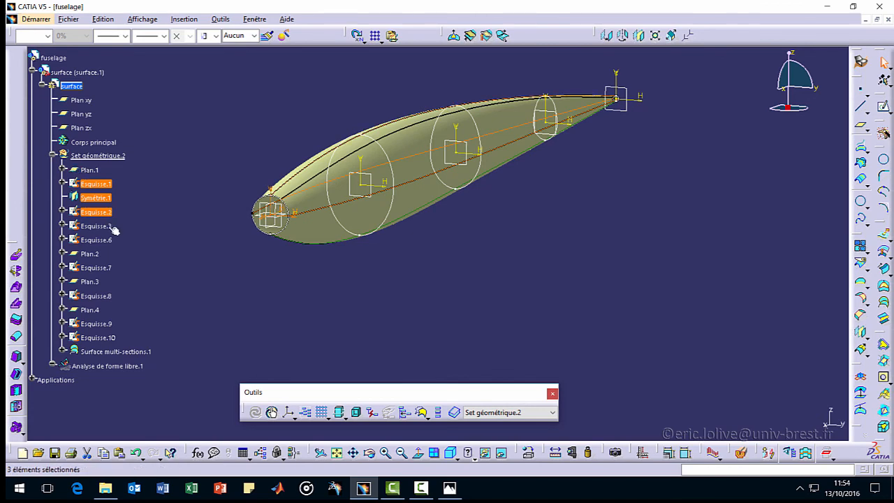
ctrl+click(96, 226)
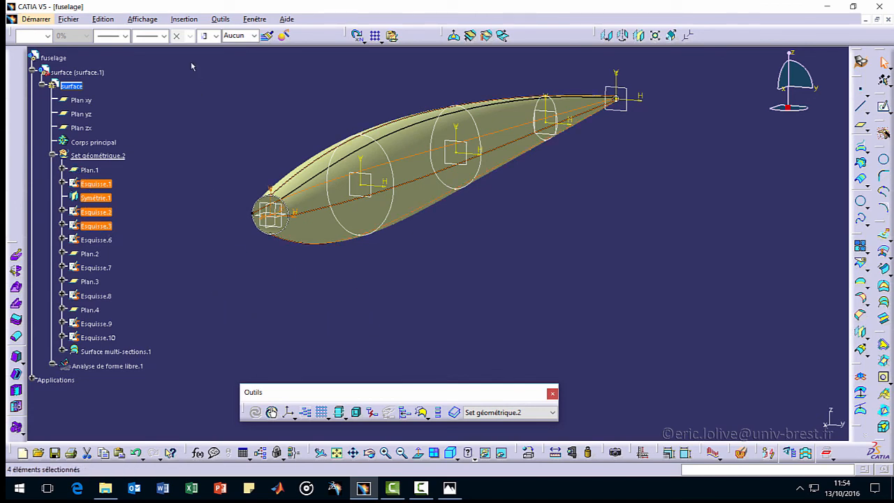
click(184, 19)
click(209, 62)
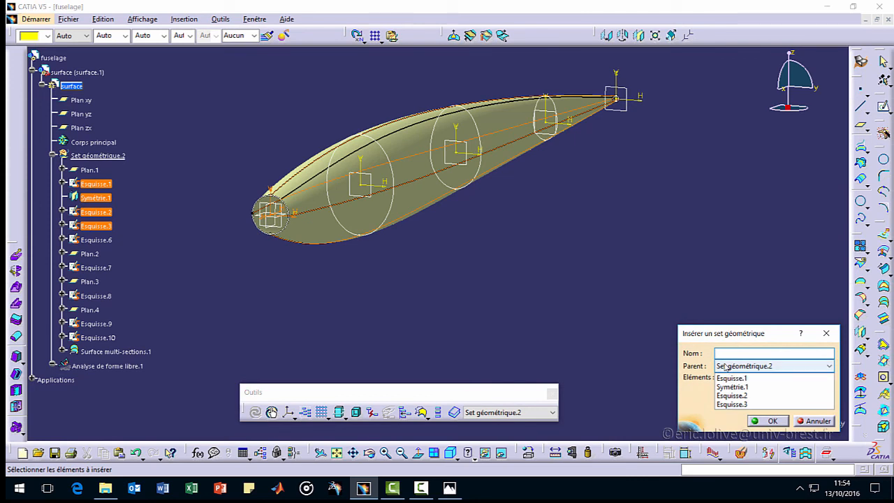
text(courbe guide)
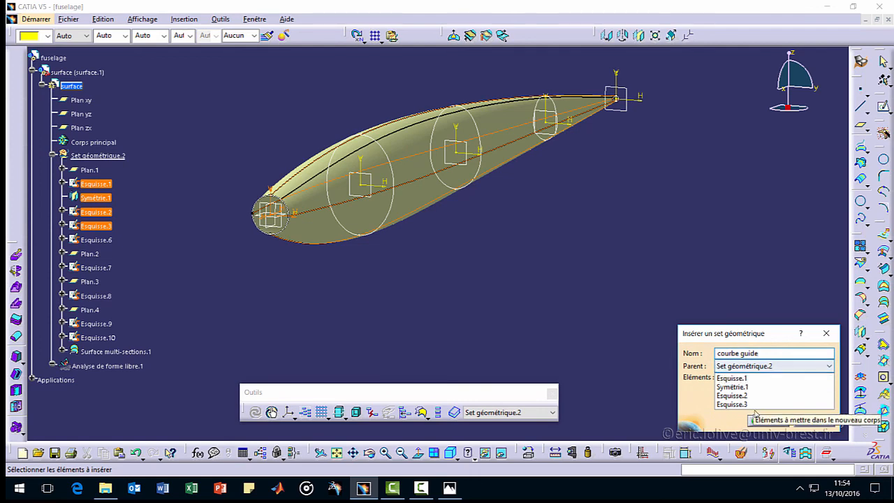
click(768, 421)
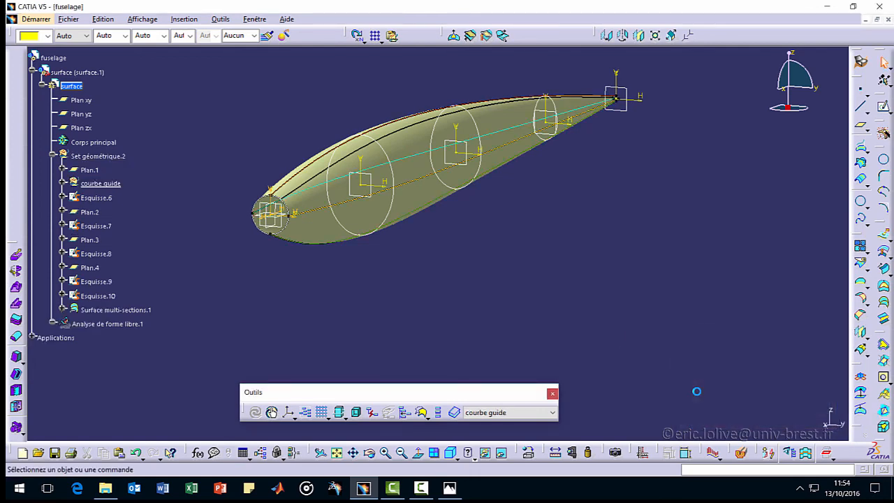
click(62, 183)
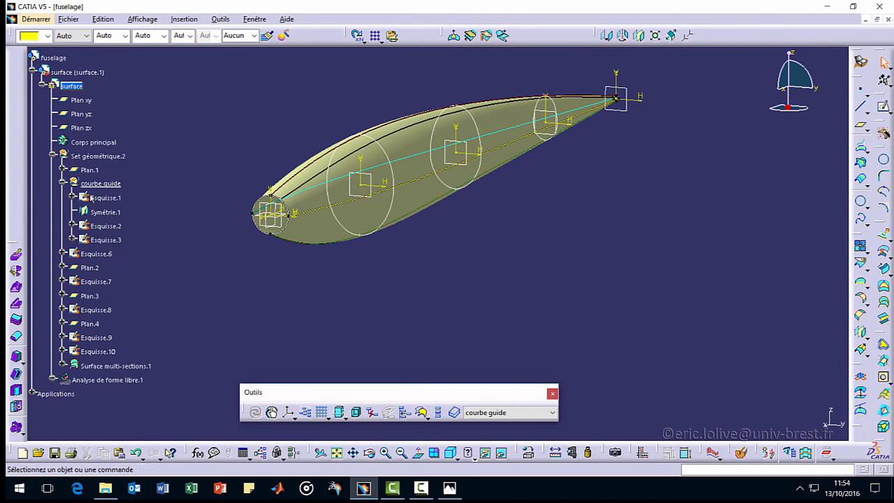
click(63, 182)
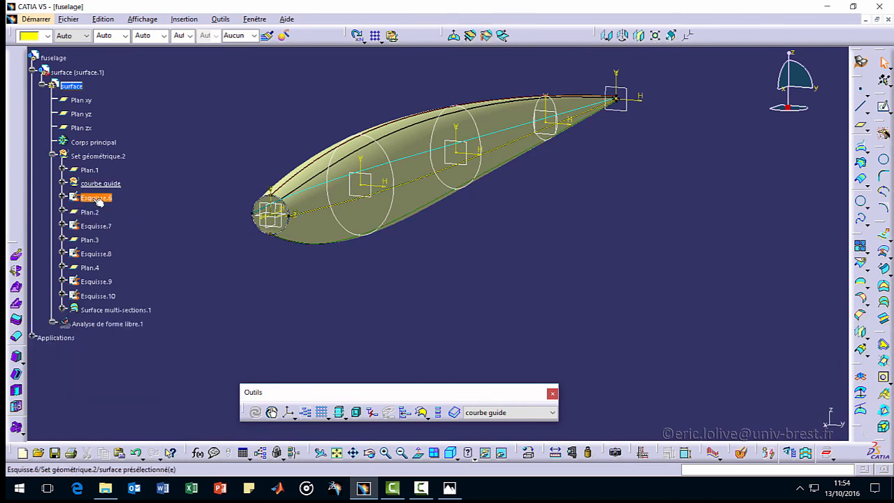
Group Plan.1 to Plan.4 and Esquisse.6 to Esquisse.10 in a new geometrical set named "sections" under Set géométrique.2.
click(100, 200)
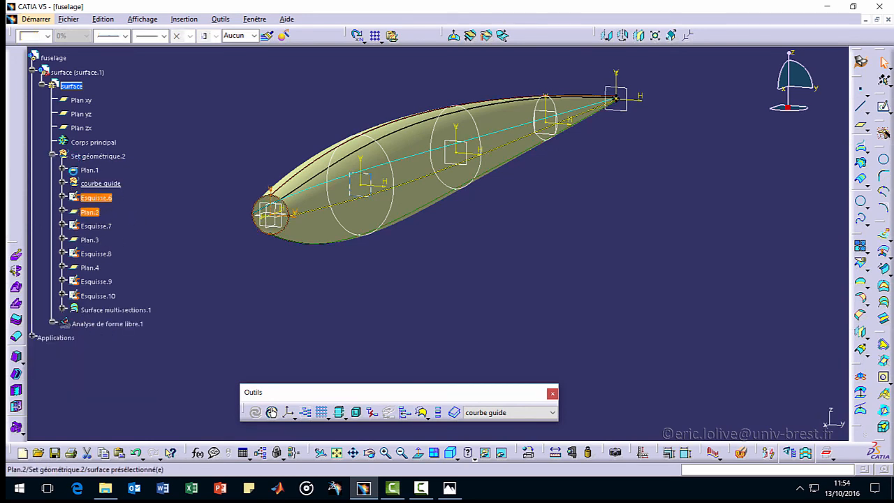
ctrl+click(90, 170)
ctrl+click(96, 226)
ctrl+click(91, 240)
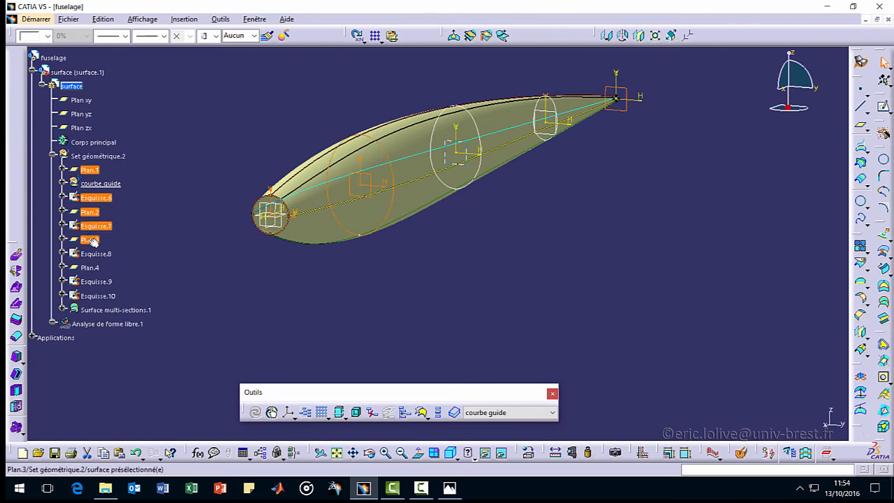
ctrl+click(96, 253)
ctrl+click(89, 268)
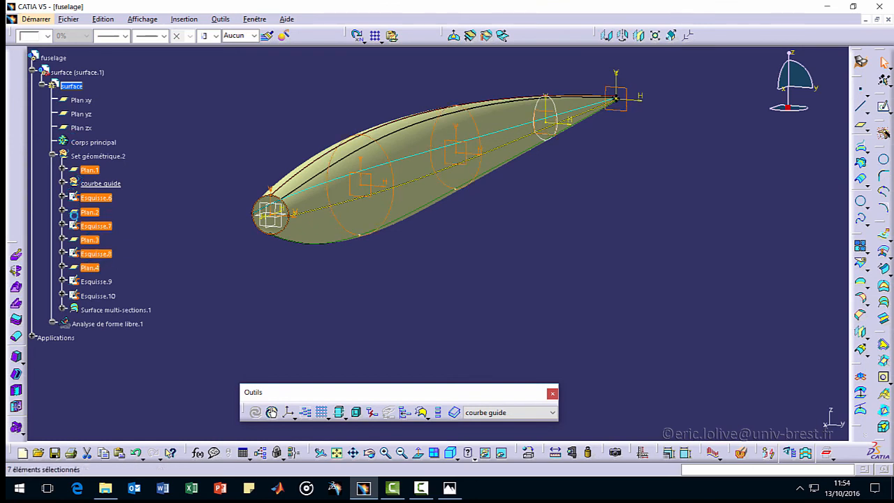
ctrl+click(95, 281)
ctrl+click(98, 295)
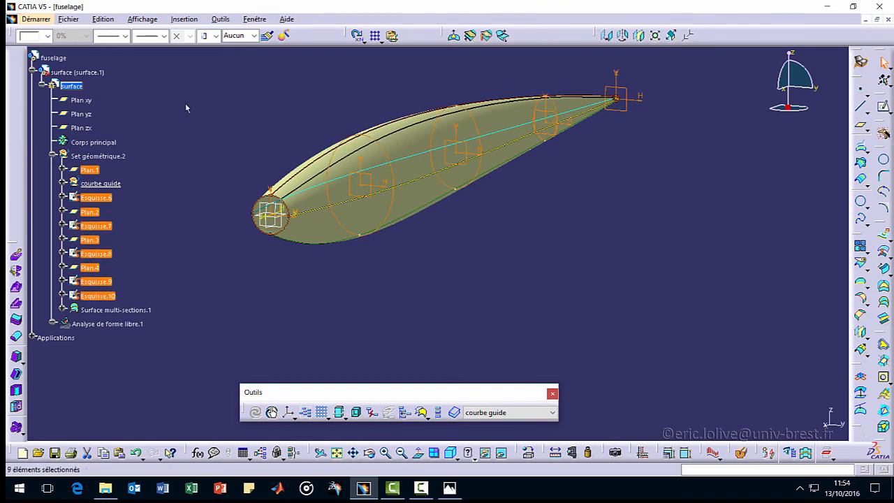
click(180, 19)
click(202, 60)
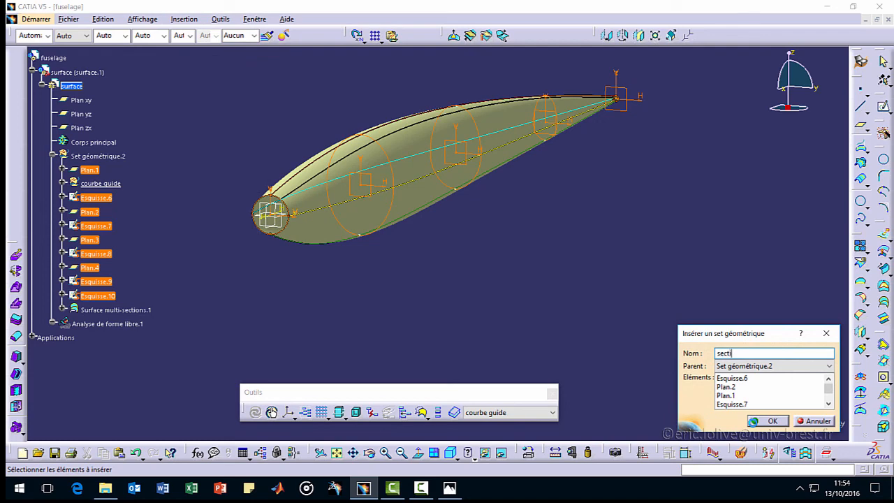
click(754, 421)
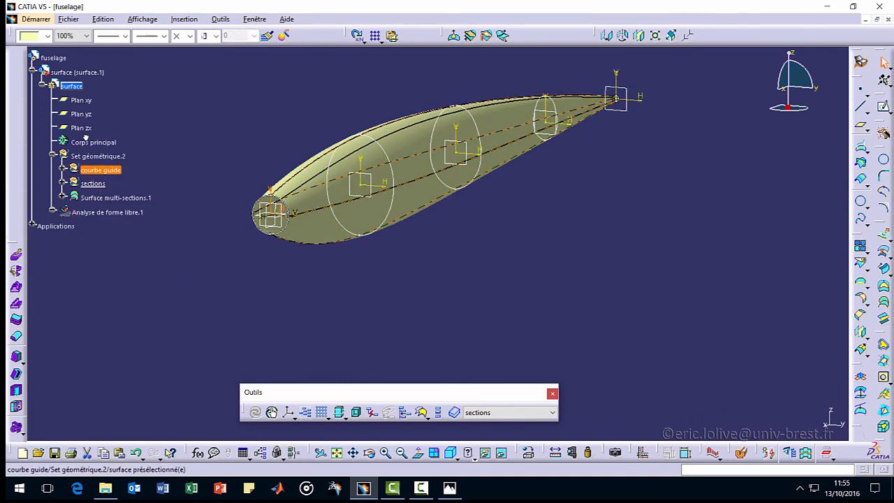
Hide the courbe guide and sections geometrical sets.
click(93, 183)
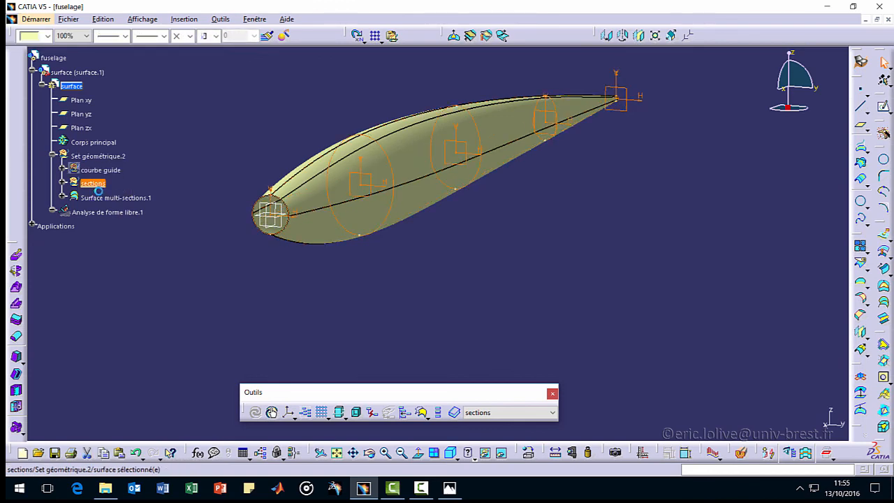
middle_drag(316, 266, 335, 251)
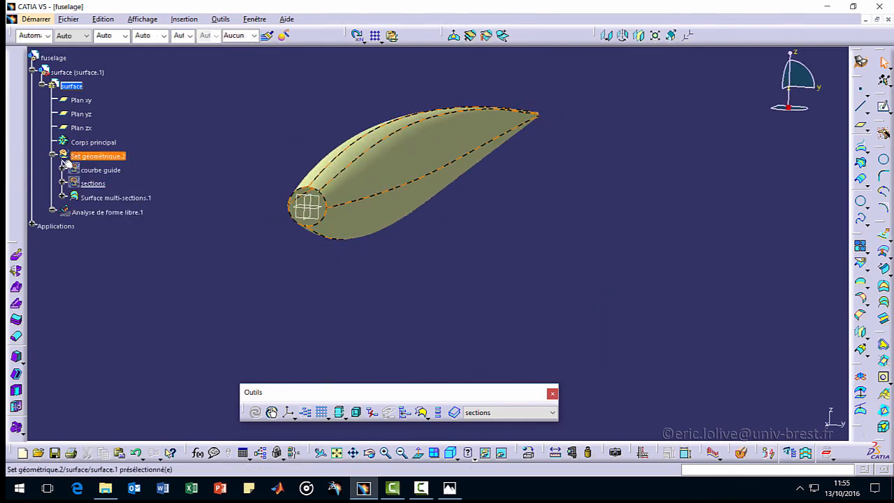
Show and hide the courbe guide set again, and do the same with the sections set.
right_click(87, 173)
key(Escape)
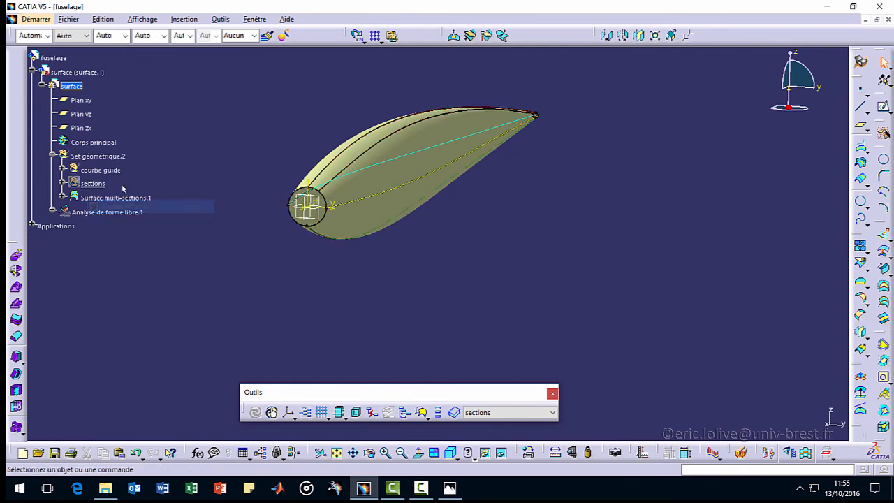
right_click(103, 174)
click(140, 212)
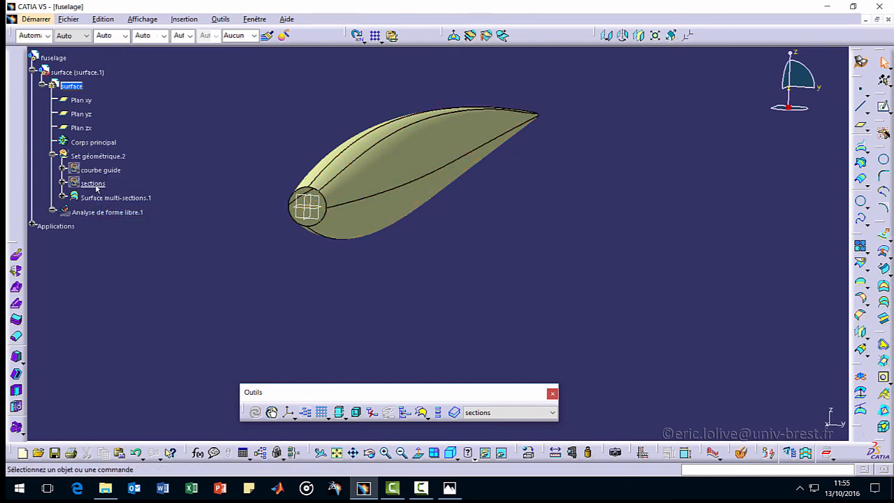
right_click(96, 185)
click(135, 221)
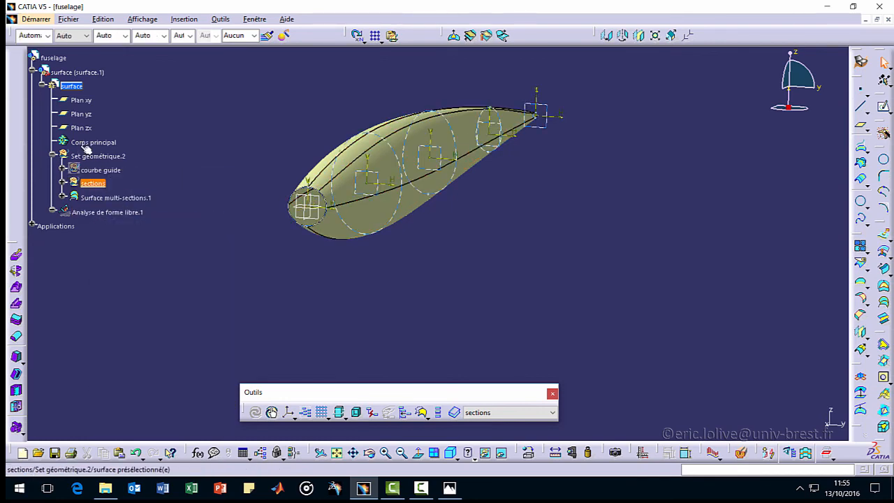
right_click(94, 183)
click(137, 219)
click(392, 203)
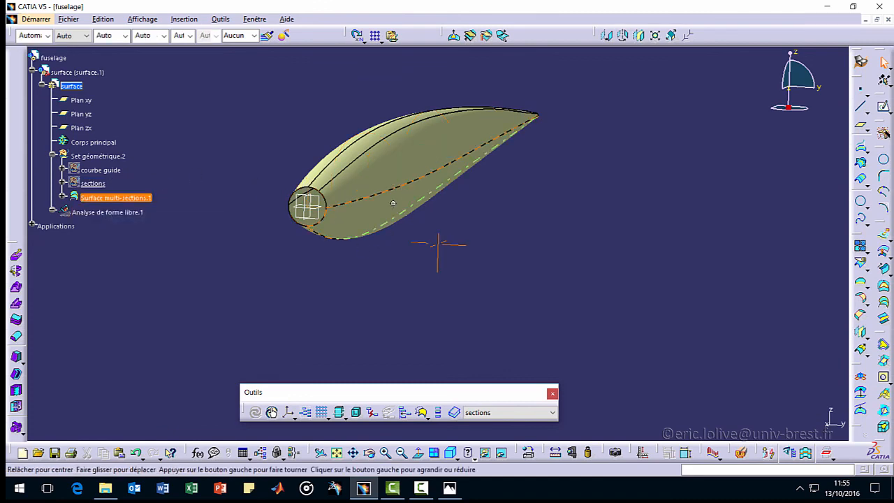
mouse_move(392, 204)
middle_down()
mouse_move(343, 198)
mouse_move(388, 202)
middle_up()
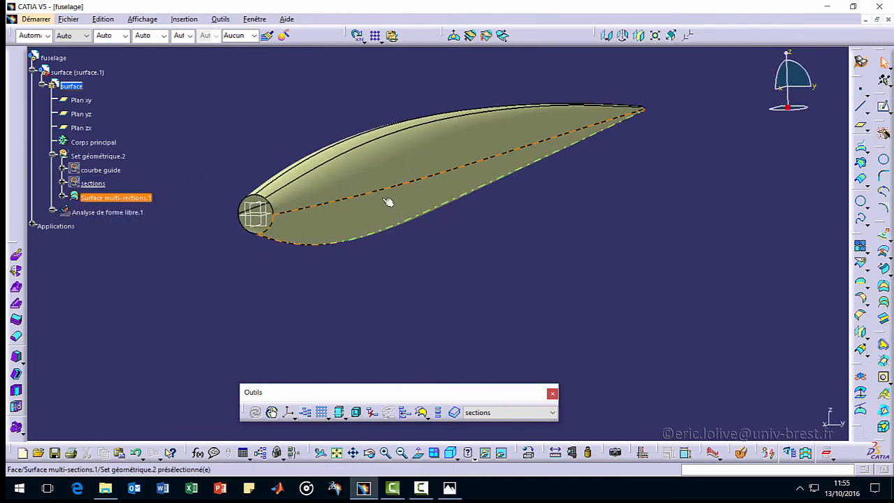
click(464, 260)
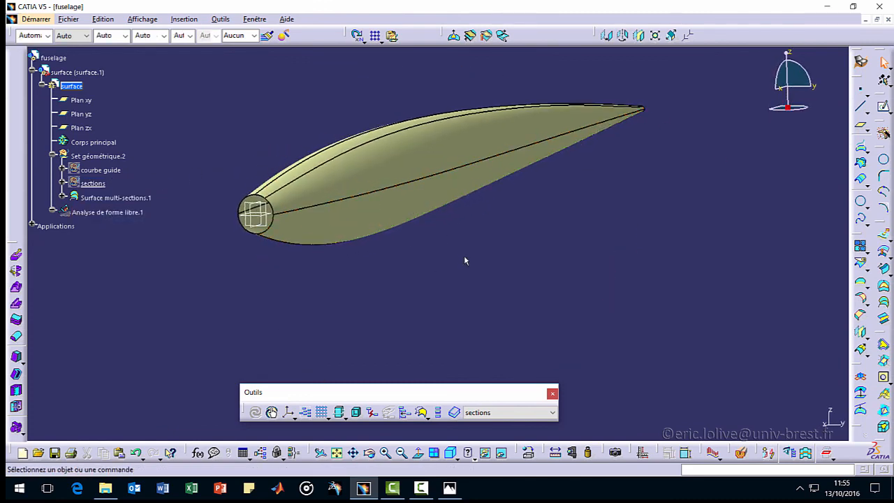
click(449, 489)
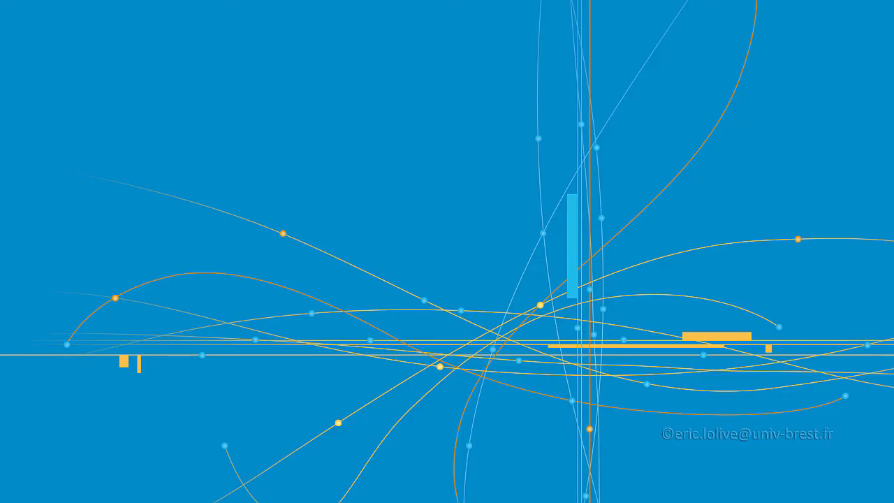